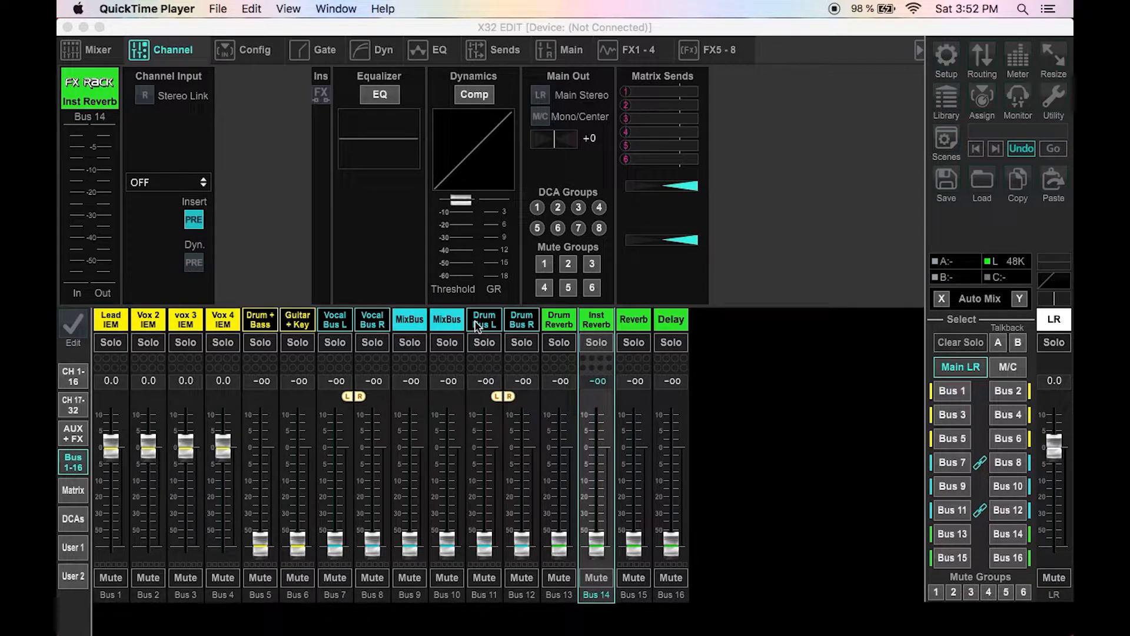
Step: Examine the vocal, bass, guitar and keys channel strips and the bus strips, including their names, colours and icons
{"action": "left_click", "coordinate": [341, 321]}
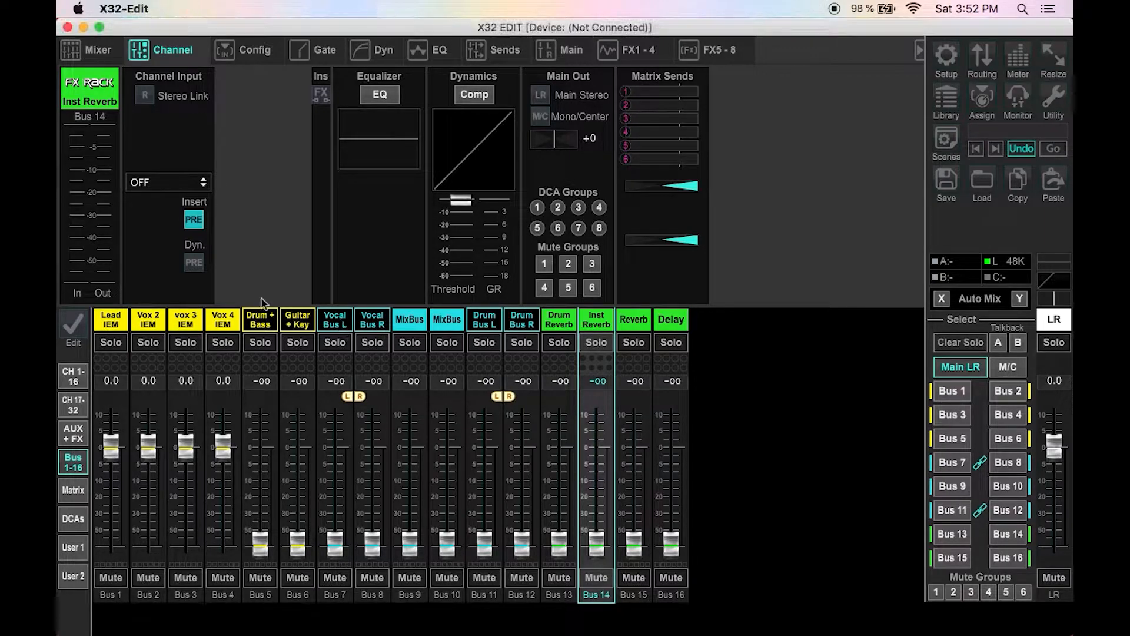
{"action": "left_click", "coordinate": [561, 320]}
{"action": "left_click", "coordinate": [634, 319]}
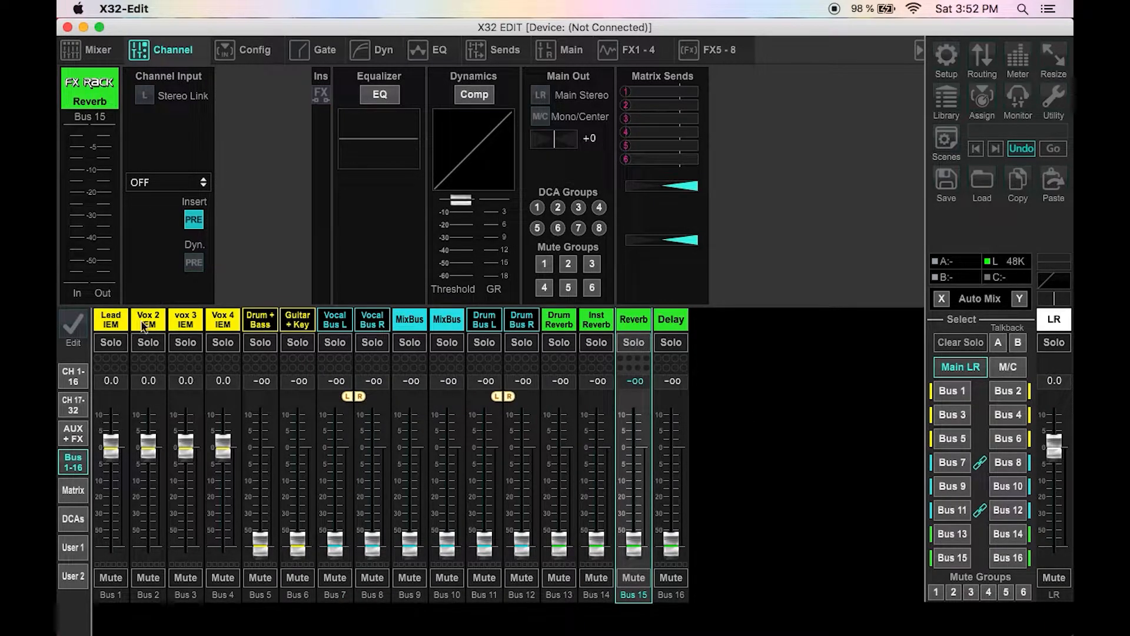
{"action": "left_click", "coordinate": [73, 375]}
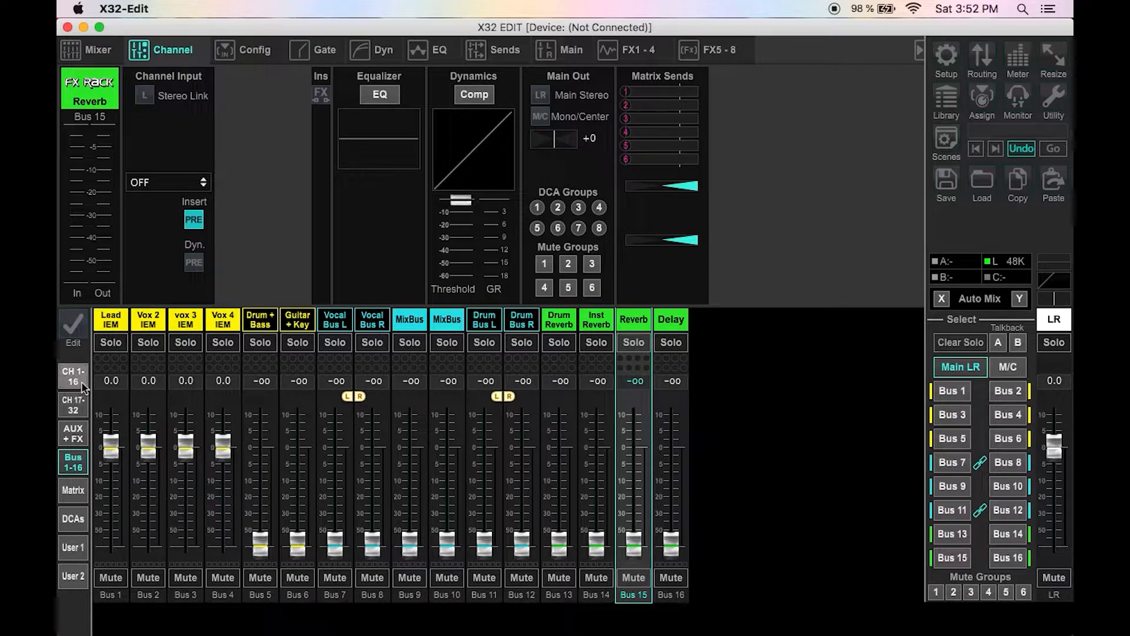
{"action": "left_click", "coordinate": [147, 325]}
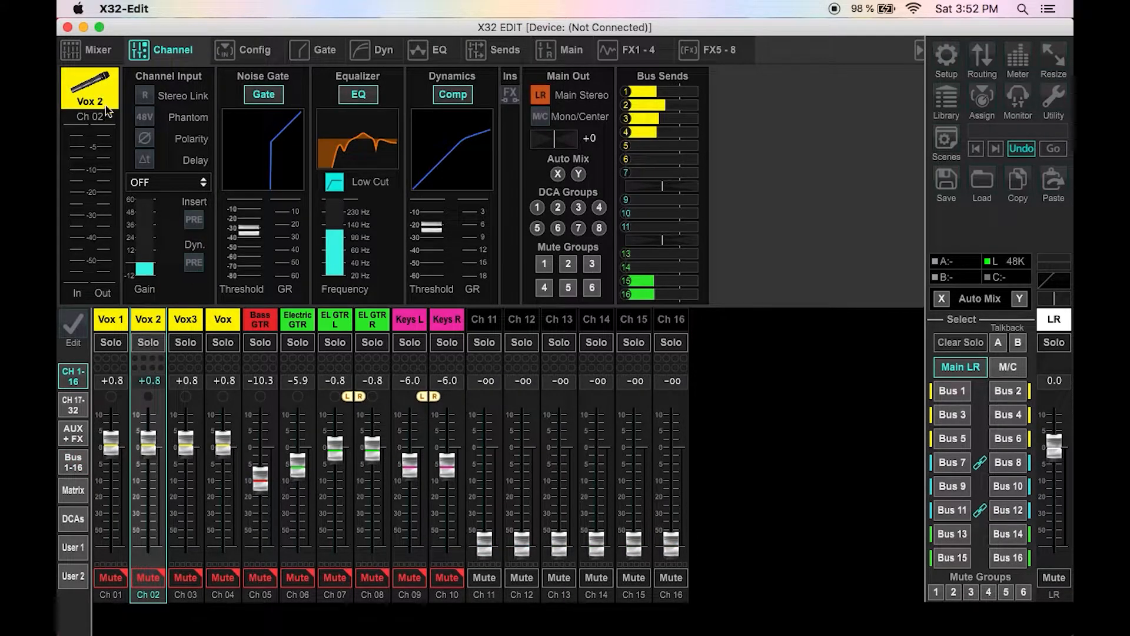
{"action": "left_click", "coordinate": [272, 325]}
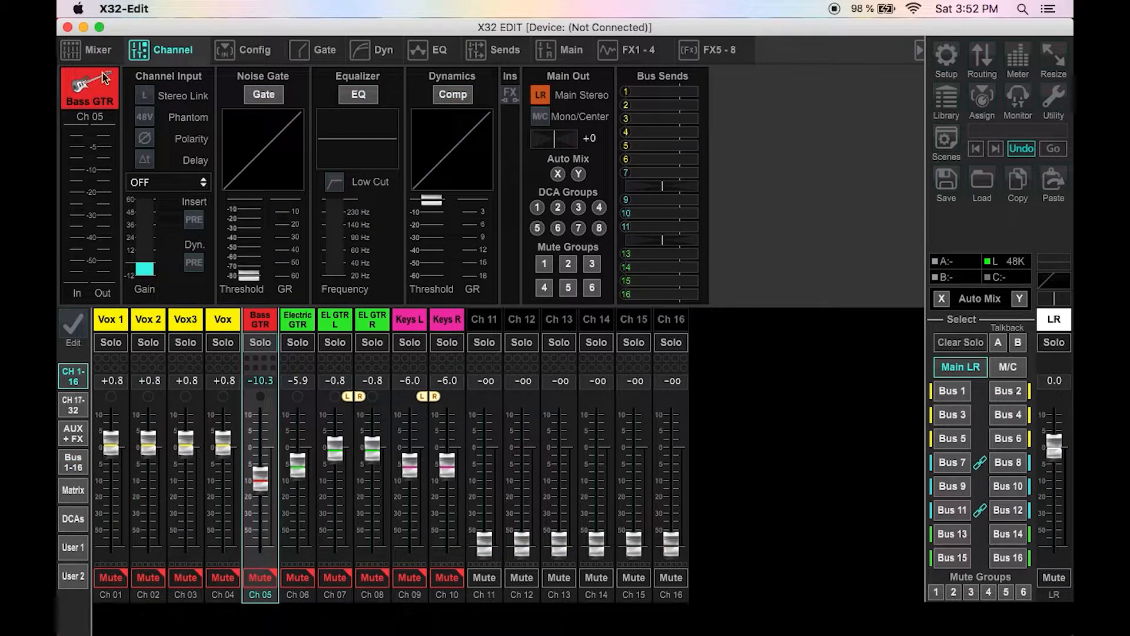
{"action": "left_click", "coordinate": [330, 319]}
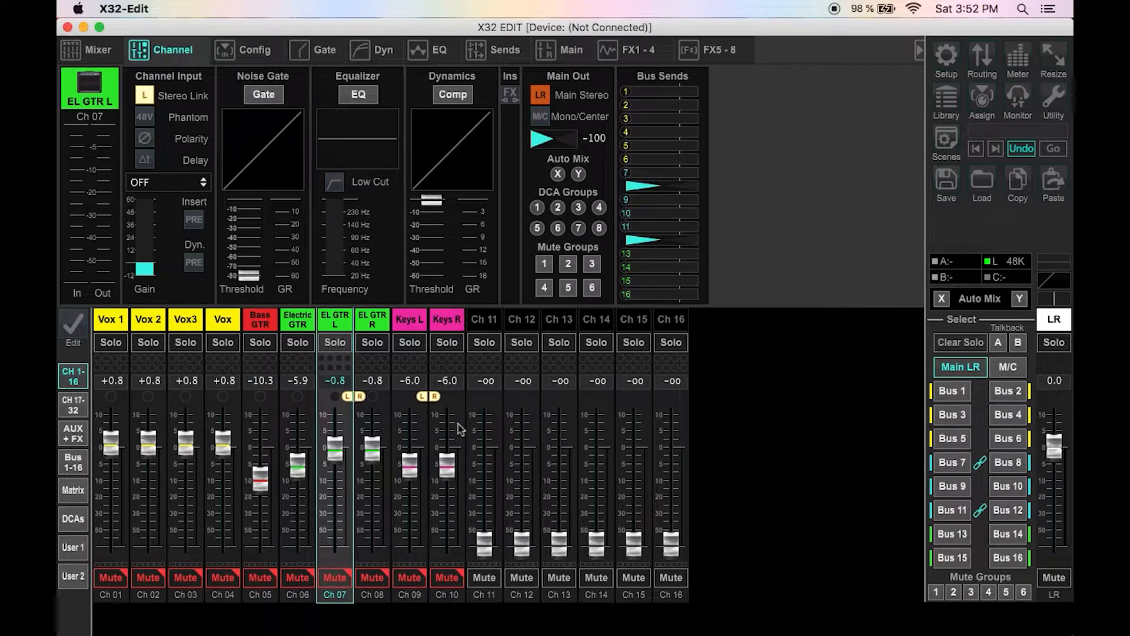
{"action": "left_click", "coordinate": [409, 323]}
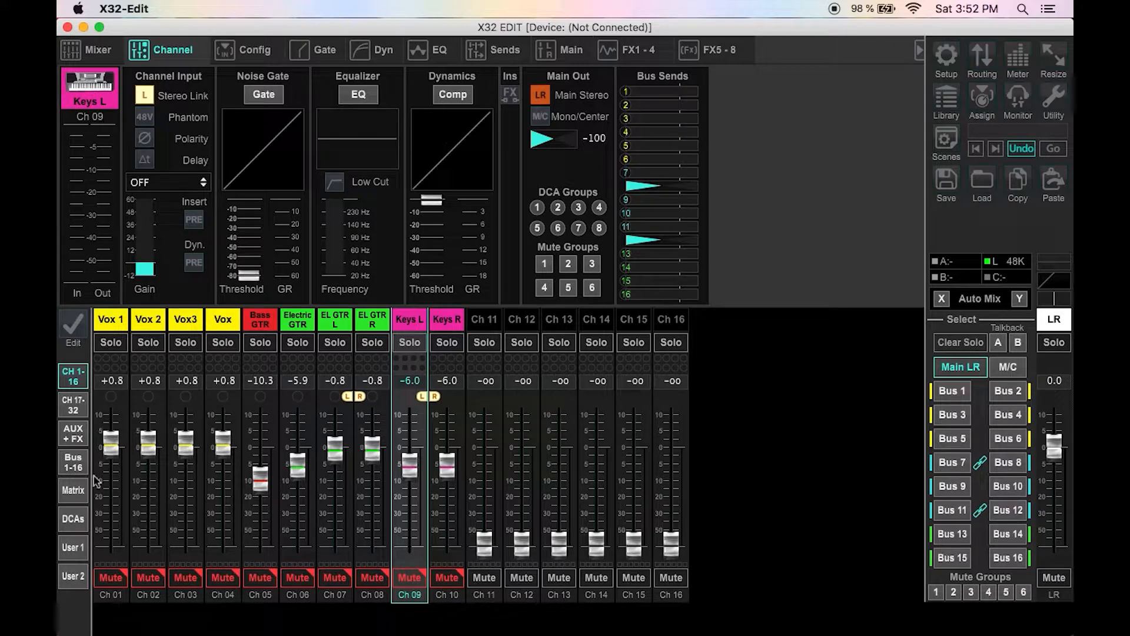
{"action": "left_click", "coordinate": [69, 457]}
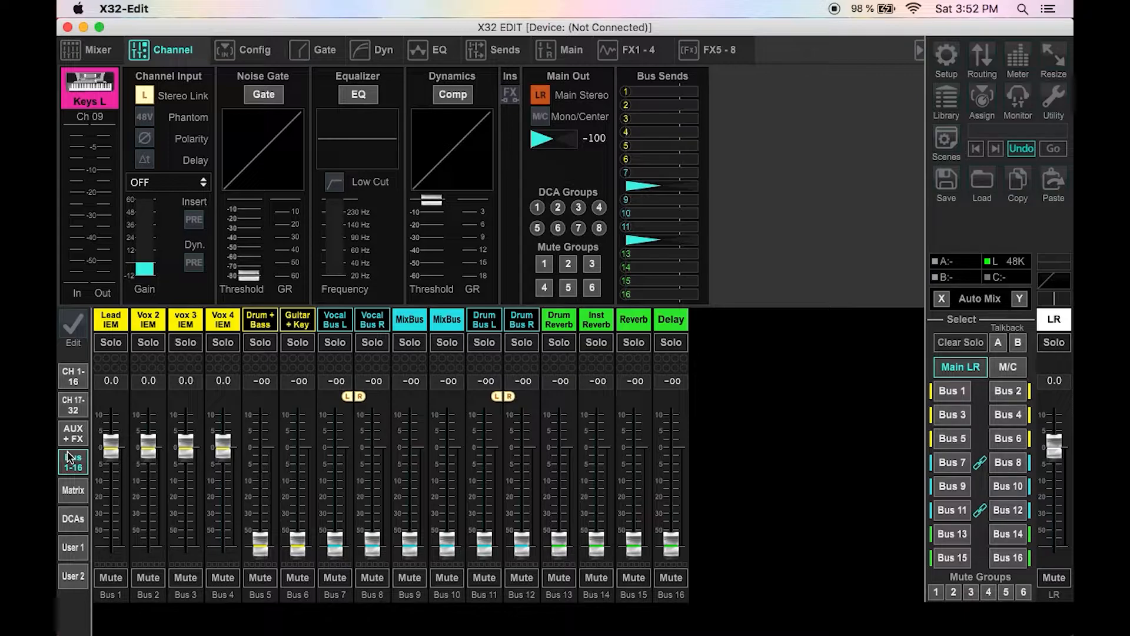
Step: Among the auxiliary inputs, rename the Aux 5 strip "Aux L" and the Aux 6 strip "Aux R"
{"action": "left_click", "coordinate": [83, 442]}
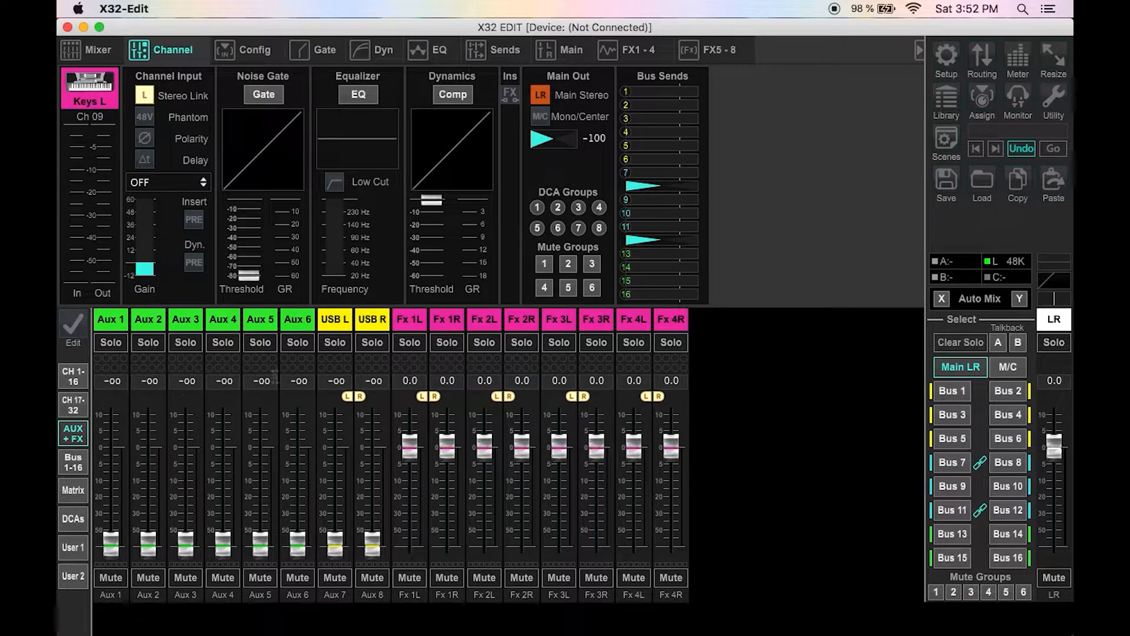
{"action": "left_click", "coordinate": [346, 318]}
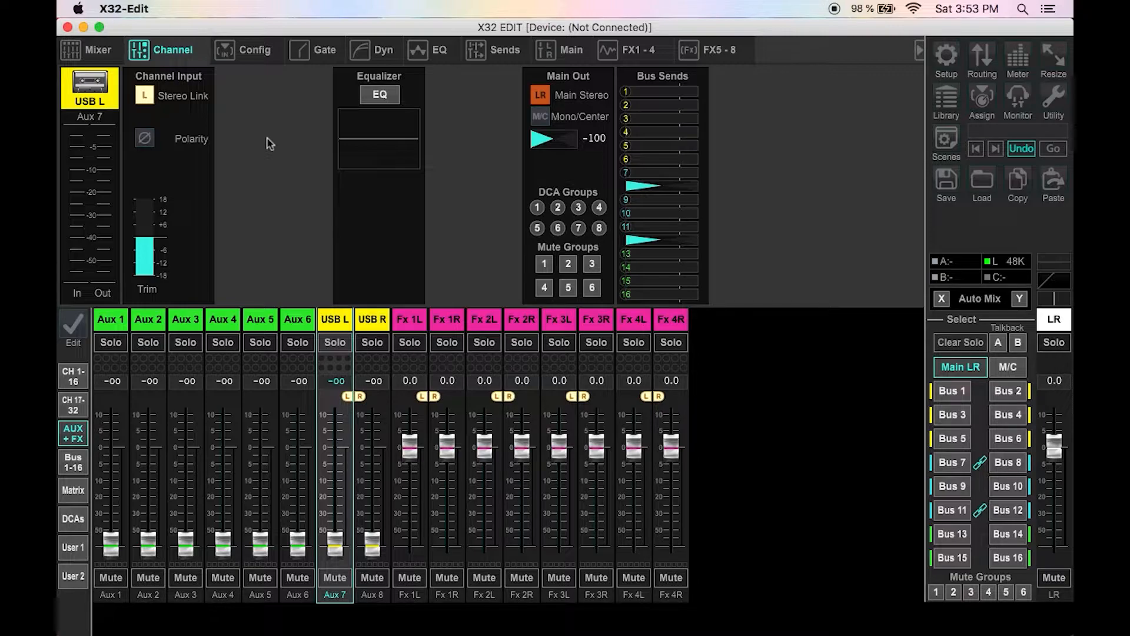
{"action": "left_click", "coordinate": [264, 333]}
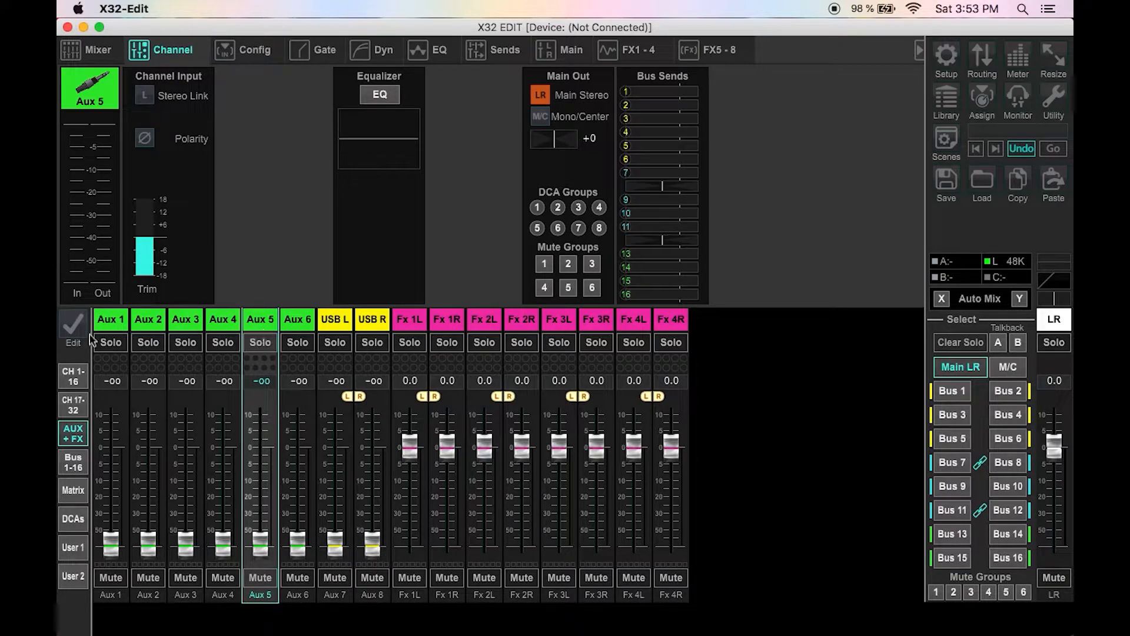
{"action": "double_click", "coordinate": [262, 320]}
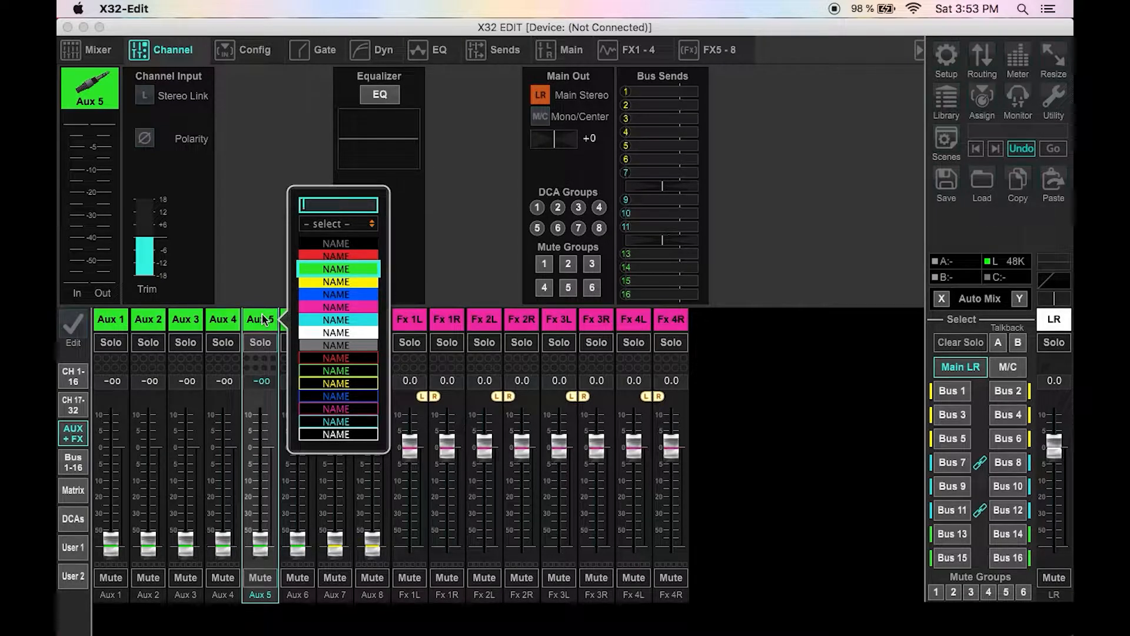
{"action": "type", "text": "ux"}
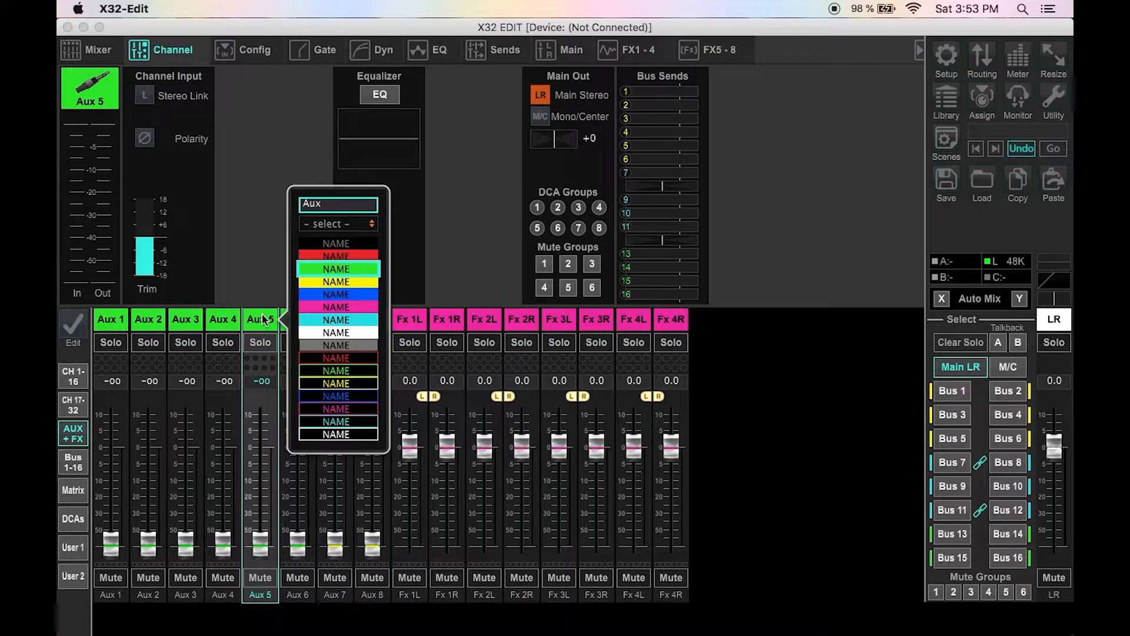
{"action": "type", "text": " L"}
{"action": "key", "text": "Return"}
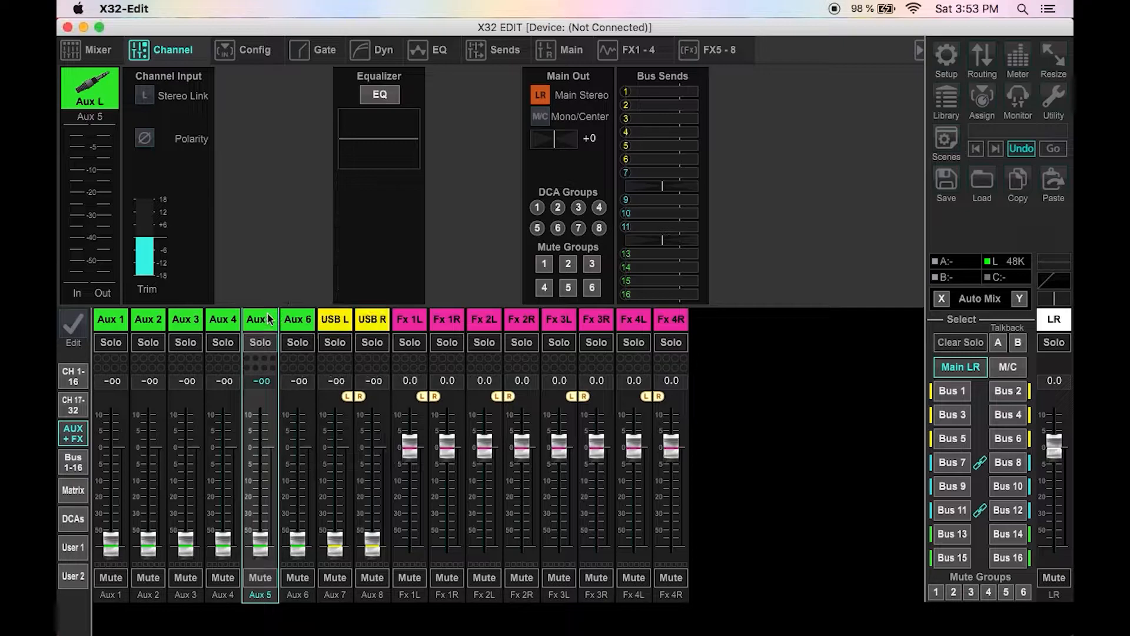
{"action": "left_click", "coordinate": [293, 318]}
{"action": "type", "text": "Aux R"}
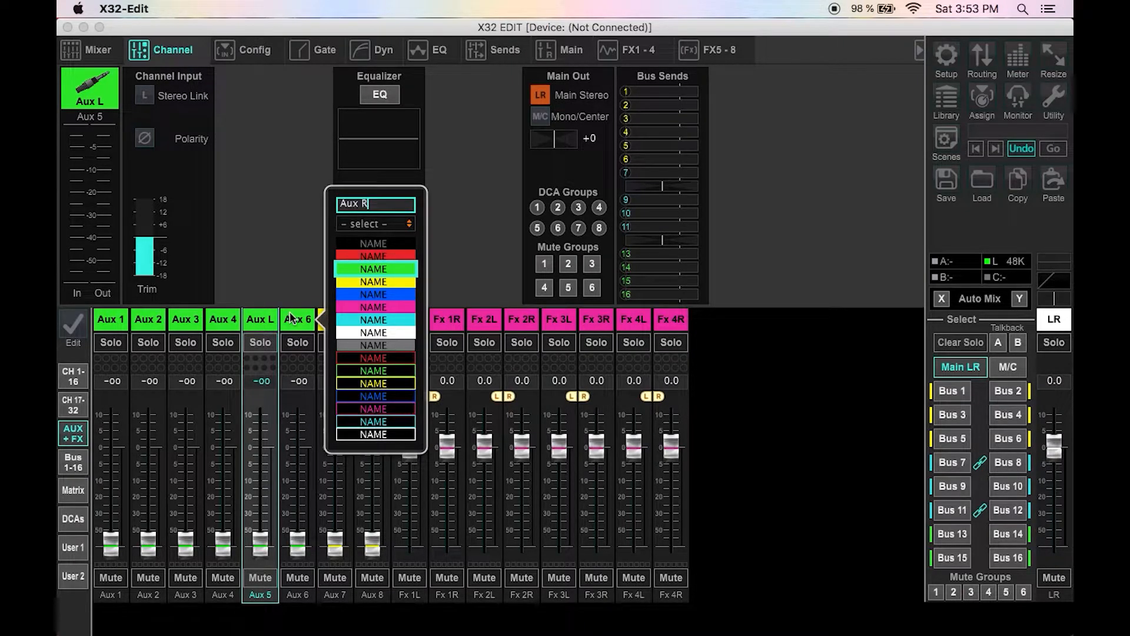
{"action": "key", "text": "Return"}
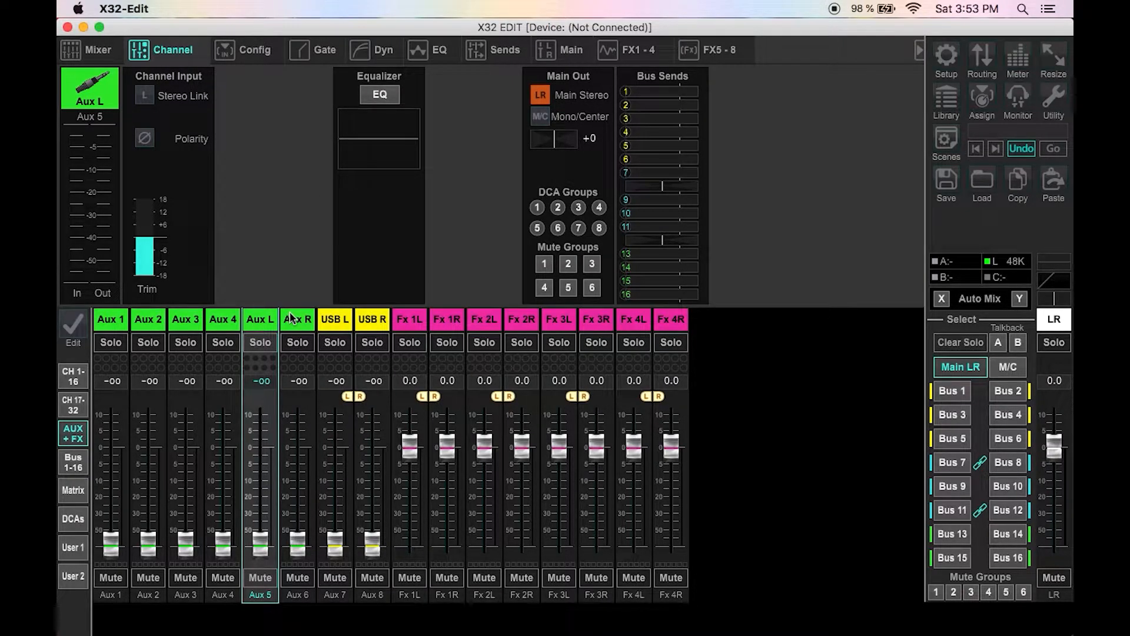
Step: Change the colour of the linked USB L and USB R strips to solid blue
{"action": "left_click", "coordinate": [334, 318]}
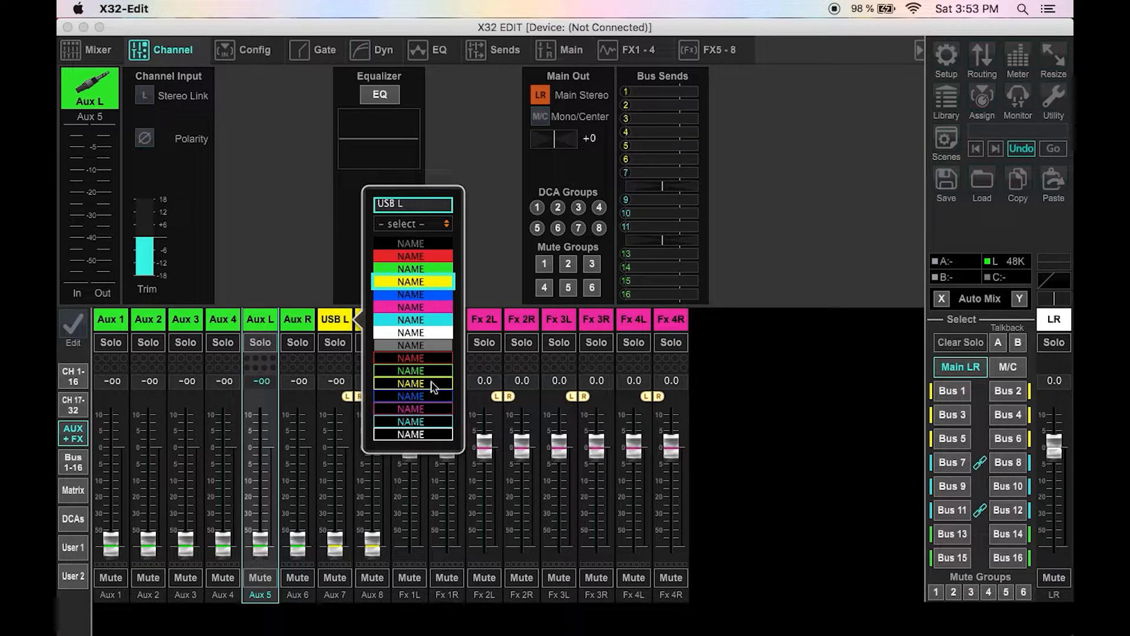
{"action": "left_click", "coordinate": [435, 299]}
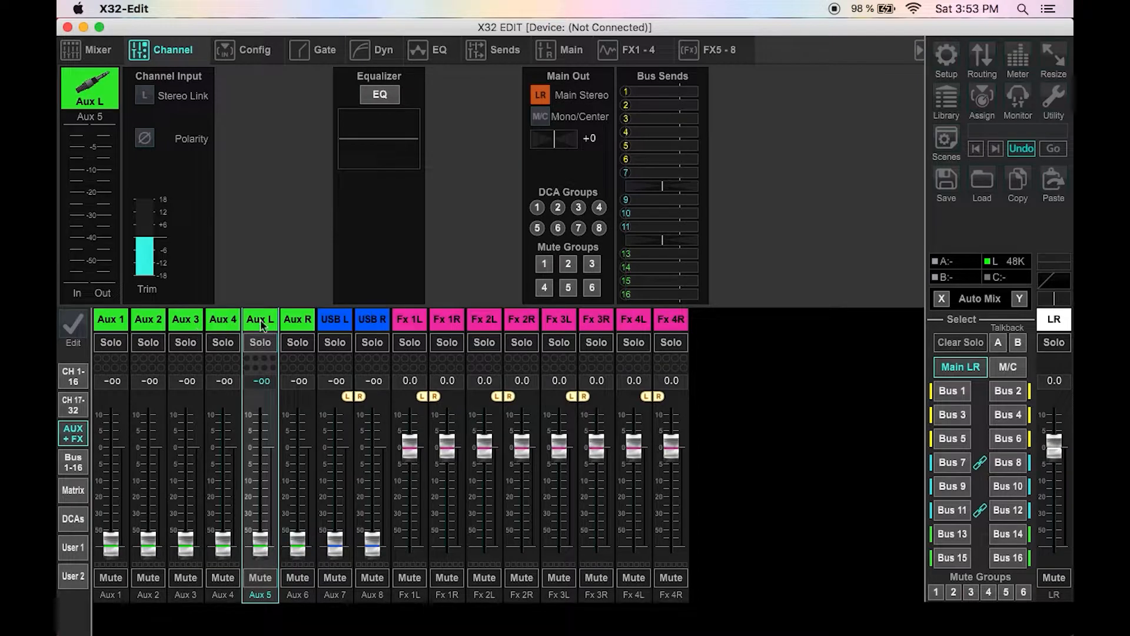
Step: Rename the Aux 3 strip "Backst PC L" and the Aux 4 strip "BackSt PC R"
{"action": "double_click", "coordinate": [188, 319]}
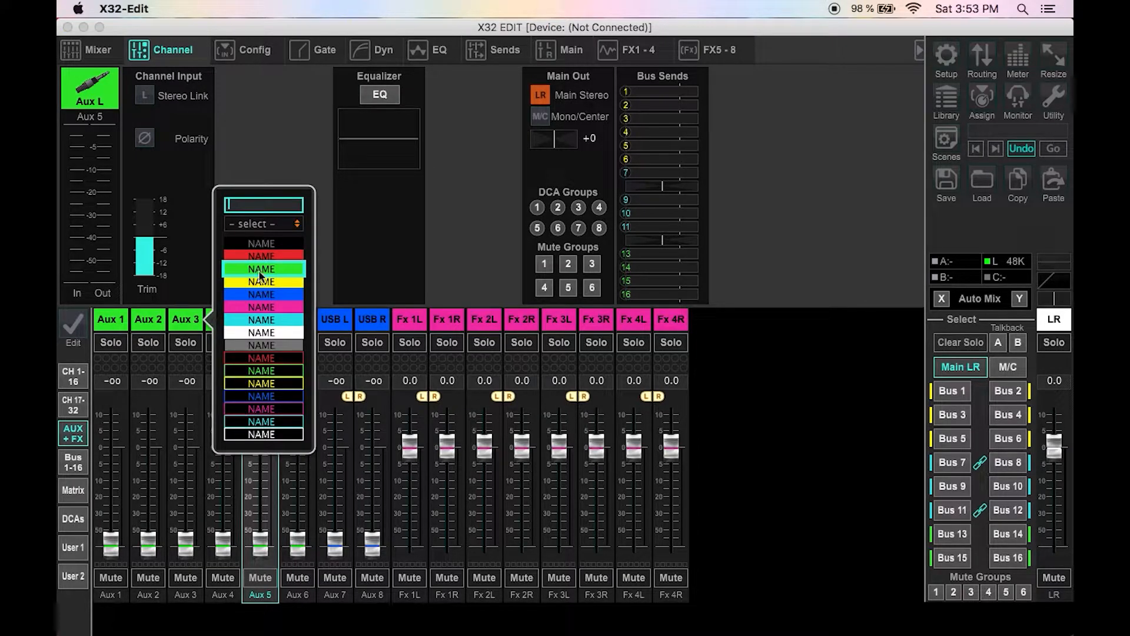
{"action": "left_click", "coordinate": [304, 118]}
{"action": "double_click", "coordinate": [198, 317]}
{"action": "type", "text": "Backst PC L"}
{"action": "key", "text": "Return"}
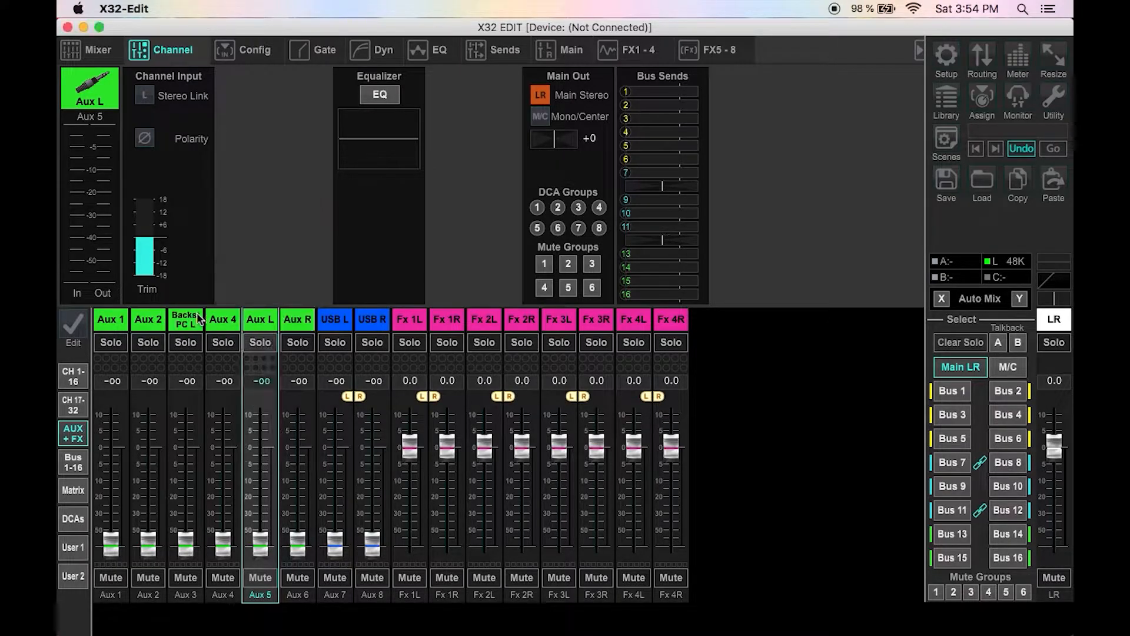
{"action": "double_click", "coordinate": [215, 319]}
{"action": "type", "text": "BackSt PC R"}
{"action": "key", "text": "Return"}
Step: Change the colour of both backstage PC strips, Aux 3 and Aux 4, to solid yellow
{"action": "double_click", "coordinate": [216, 318]}
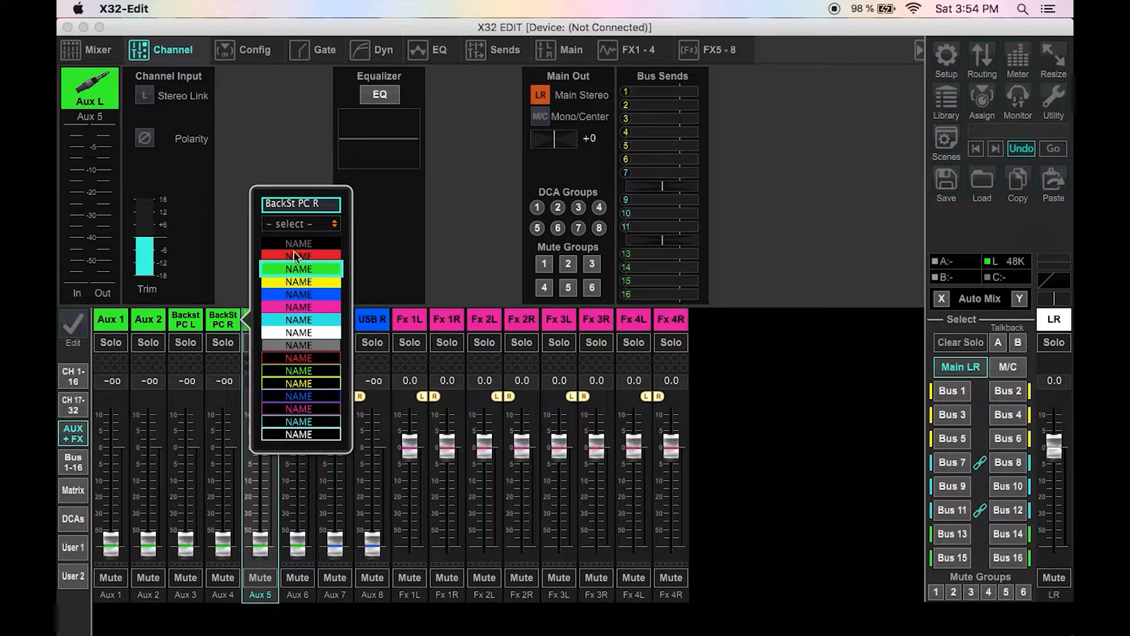
{"action": "left_click", "coordinate": [297, 282]}
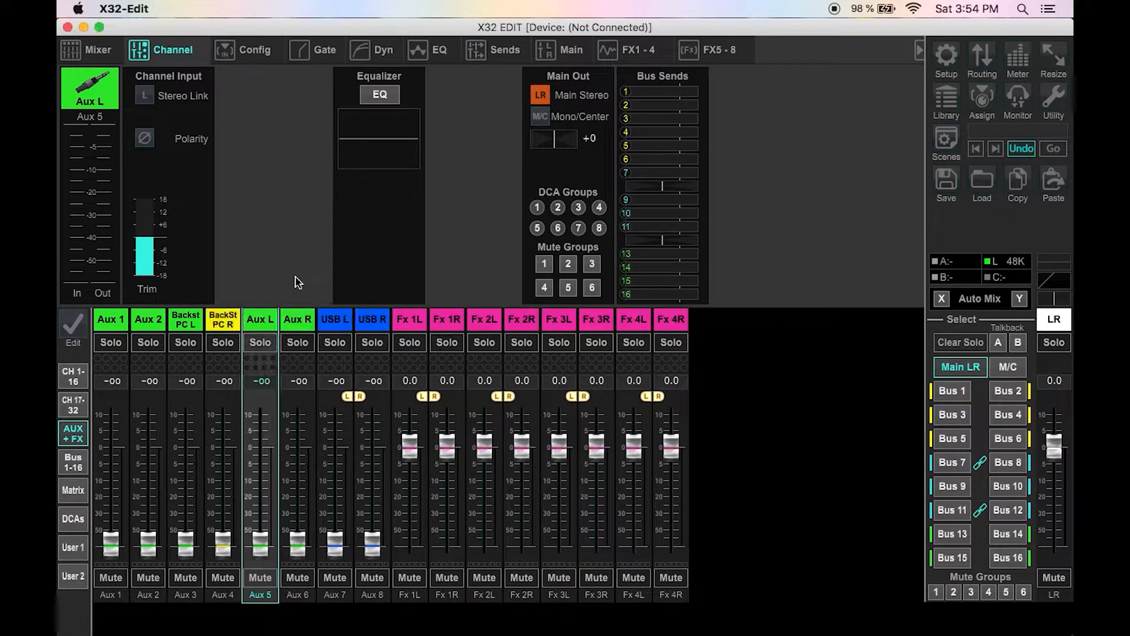
{"action": "double_click", "coordinate": [176, 319]}
{"action": "left_click", "coordinate": [262, 285]}
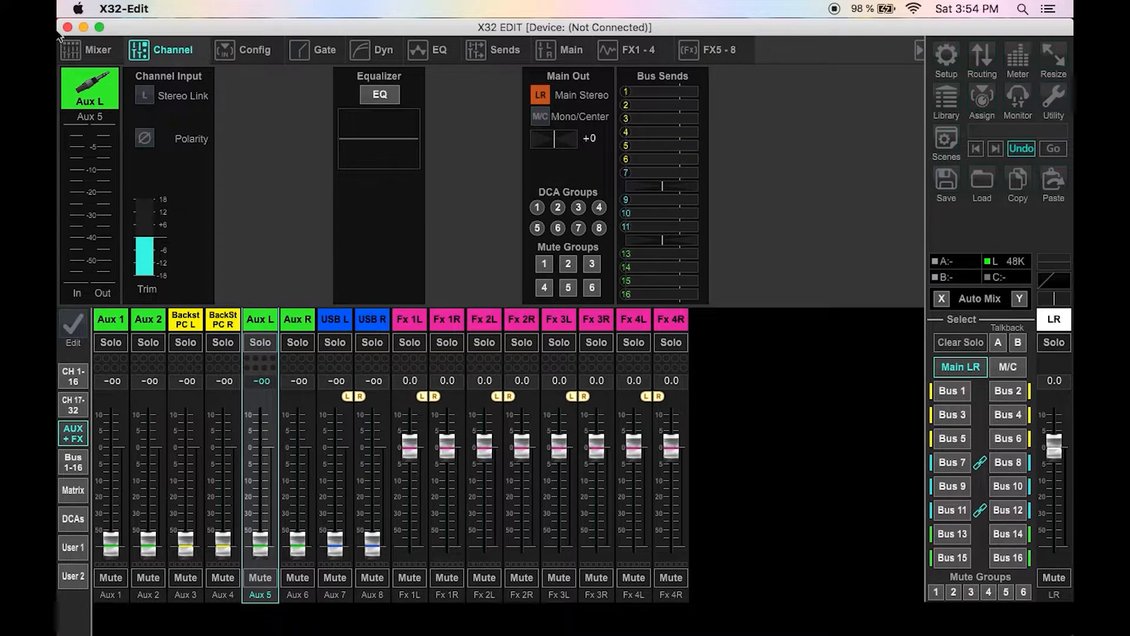
Step: Assign the L jack plug icon to Aux L and the R jack plug icon to Aux R
{"action": "left_click", "coordinate": [99, 81]}
{"action": "left_click", "coordinate": [127, 389]}
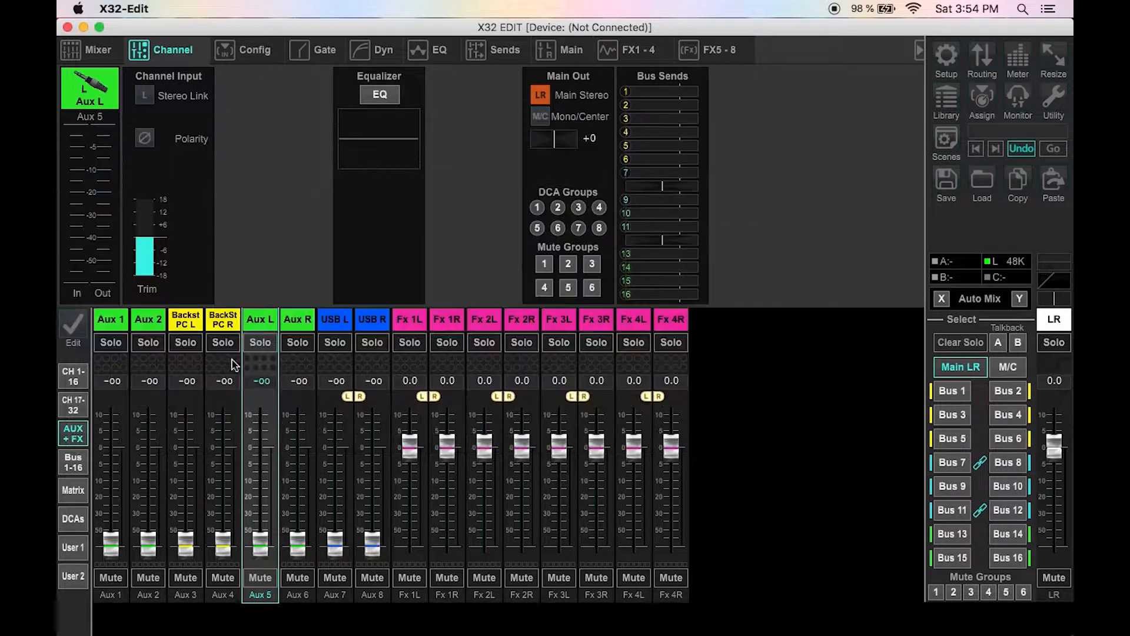
{"action": "left_click", "coordinate": [295, 328]}
{"action": "left_click", "coordinate": [88, 99]}
{"action": "left_click", "coordinate": [200, 393]}
Step: Stereo-link the Aux L and Aux R channels, Aux 5 and Aux 6
{"action": "left_click", "coordinate": [260, 361]}
{"action": "left_click", "coordinate": [148, 100]}
{"action": "left_click", "coordinate": [530, 372]}
Step: Assign the PC icon to both backstage PC channels, Aux 3 and Aux 4
{"action": "left_click", "coordinate": [180, 322]}
{"action": "left_click", "coordinate": [89, 88]}
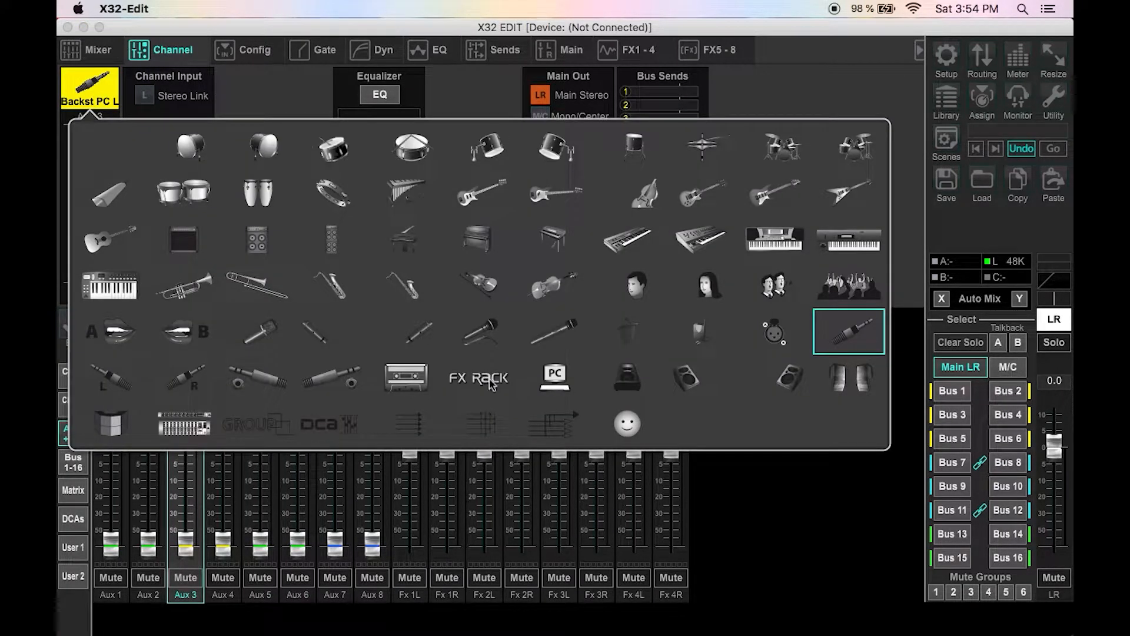
{"action": "left_click", "coordinate": [554, 383]}
{"action": "left_click", "coordinate": [222, 361]}
{"action": "left_click", "coordinate": [90, 88]}
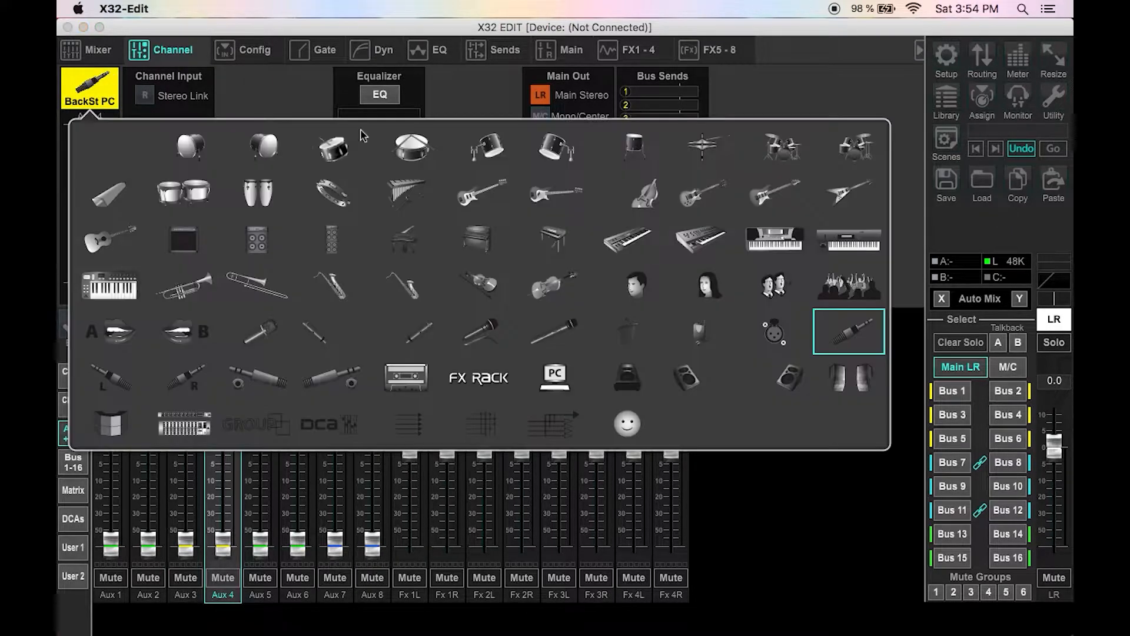
{"action": "left_click", "coordinate": [554, 376]}
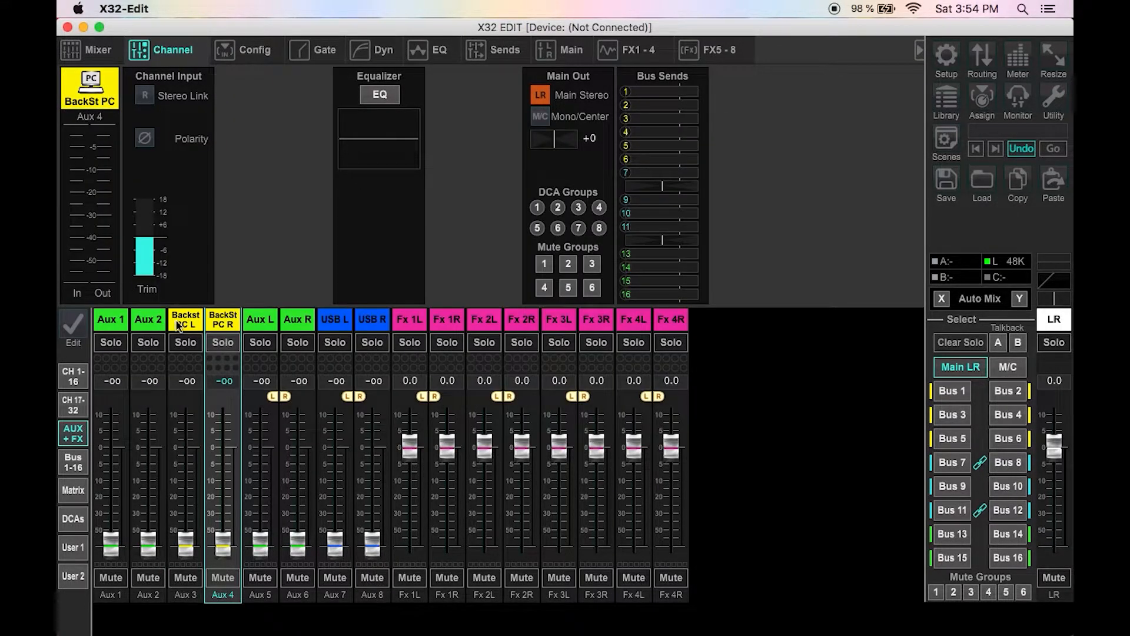
Step: Stereo-link the two backstage PC channels, Aux 3 and Aux 4
{"action": "left_click", "coordinate": [179, 322]}
{"action": "left_click", "coordinate": [144, 95]}
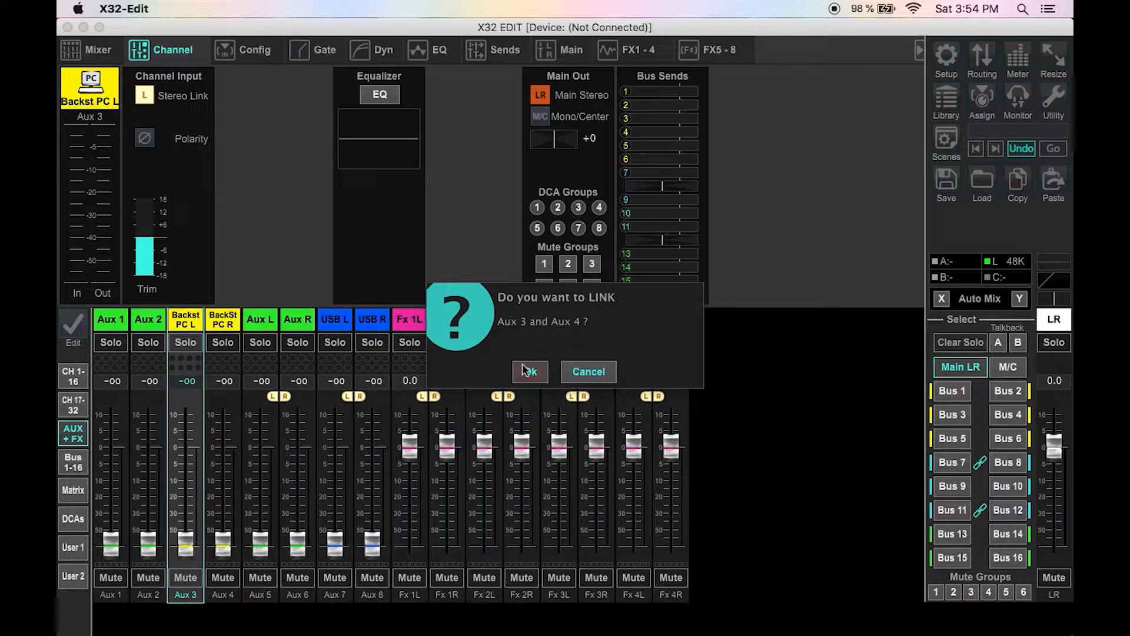
{"action": "left_click", "coordinate": [527, 371]}
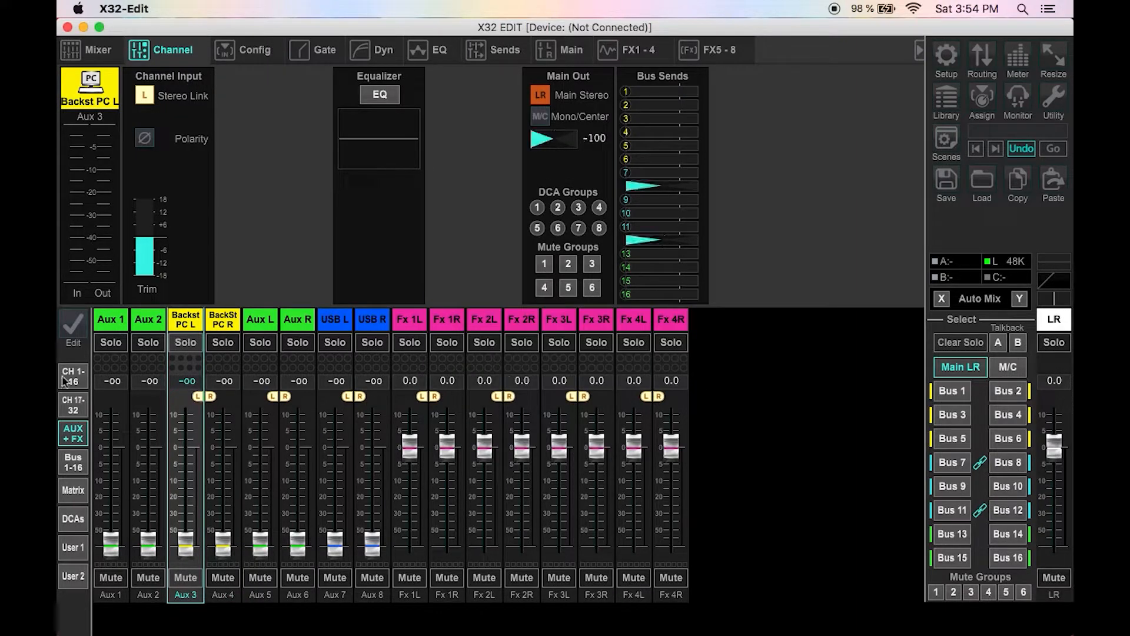
Step: Rename the Aux 1 strip "DJM 2000" and colour it solid red
{"action": "left_click", "coordinate": [100, 323]}
{"action": "left_click", "coordinate": [100, 323]}
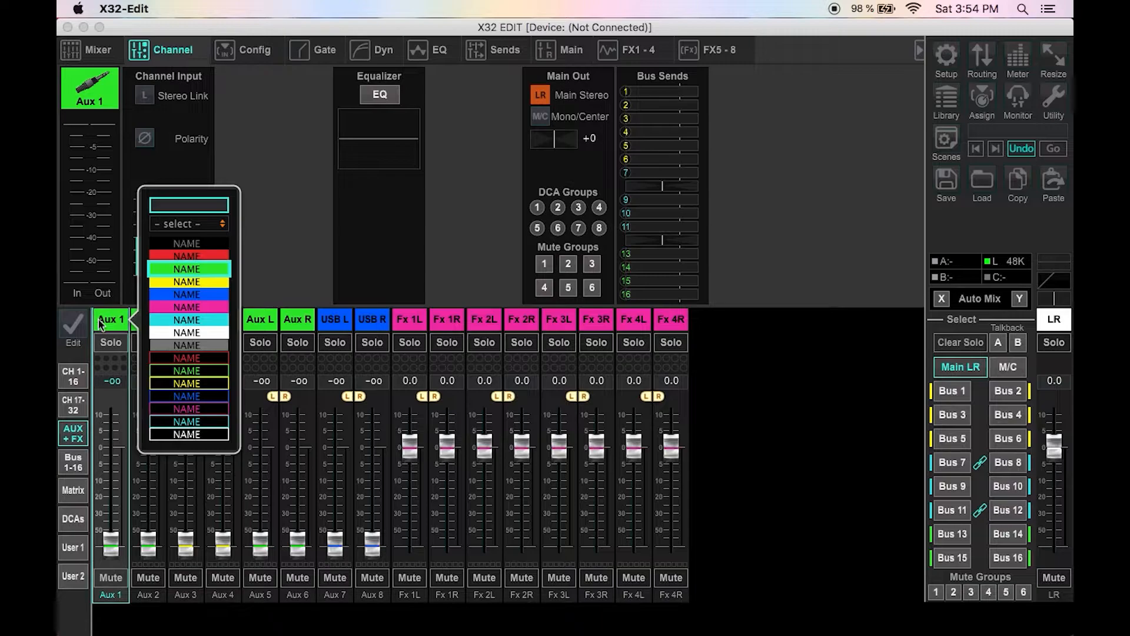
{"action": "type", "text": "CD"}
{"action": "type", "text": "M 2"}
{"action": "left_click", "coordinate": [171, 256]}
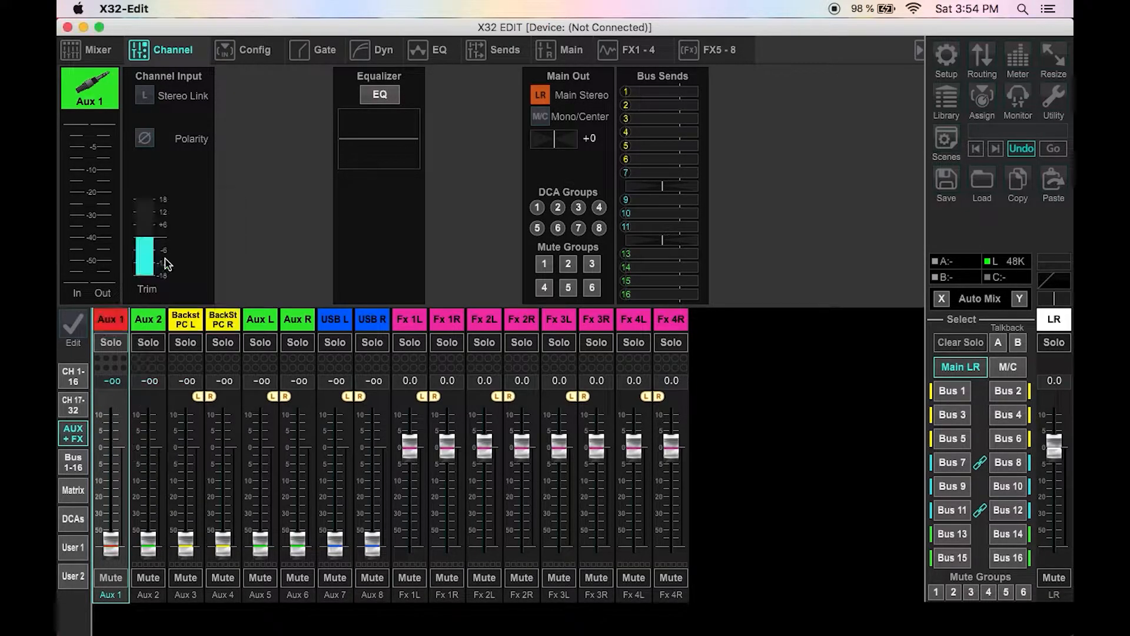
Step: Colour the Aux 2 strip solid red and rename it "DJM 2000"
{"action": "left_click", "coordinate": [152, 321]}
{"action": "left_click", "coordinate": [152, 321]}
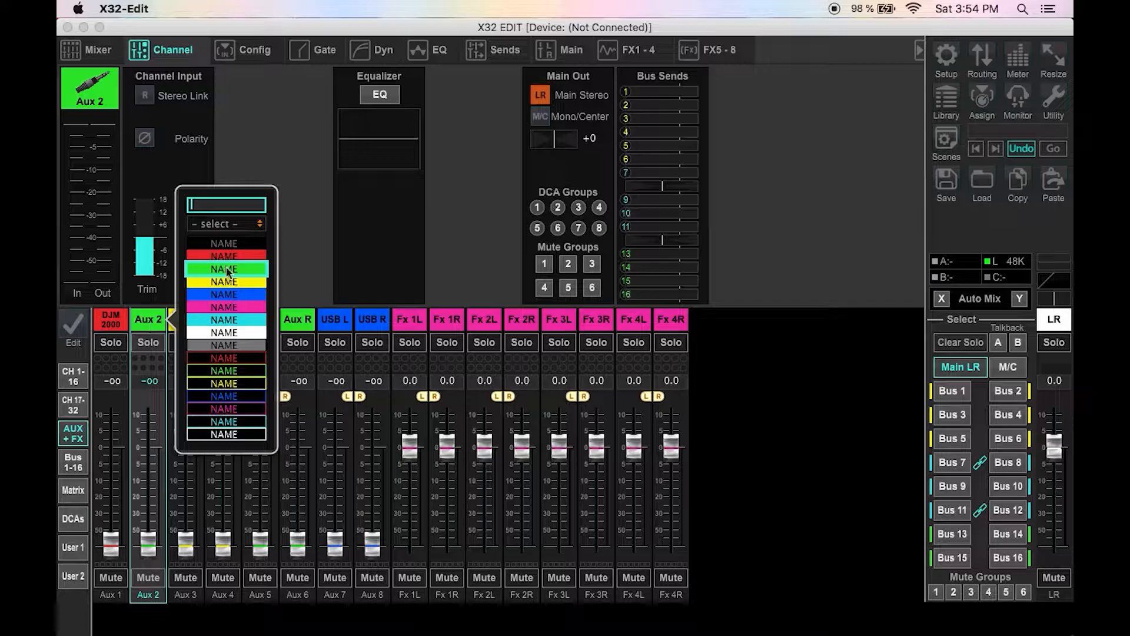
{"action": "left_click", "coordinate": [232, 257]}
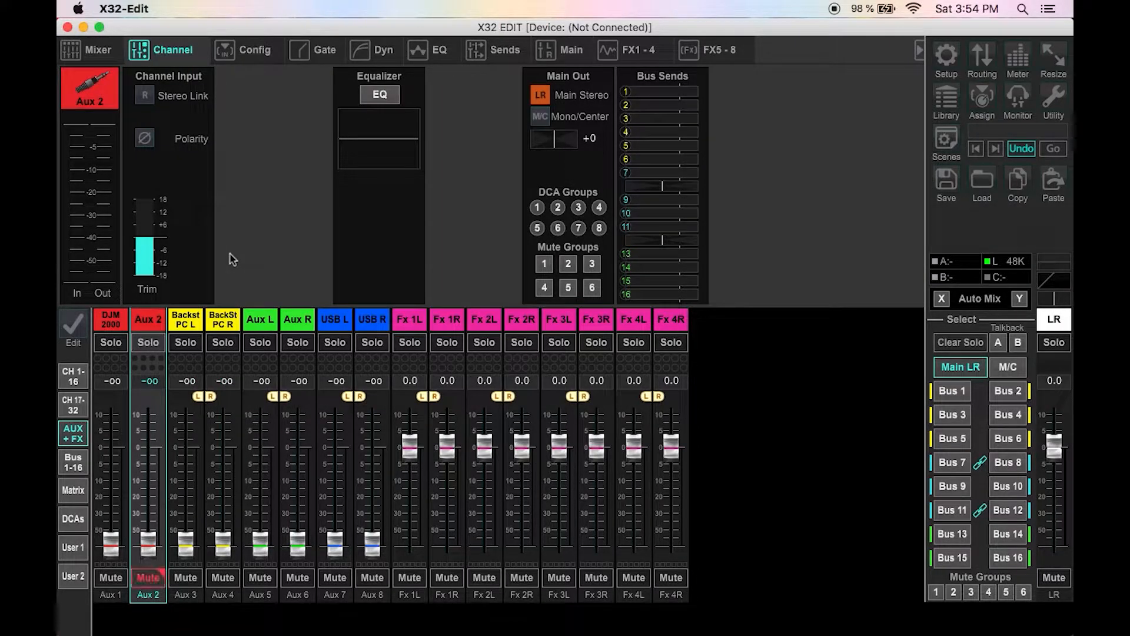
{"action": "key", "text": "m"}
{"action": "left_click", "coordinate": [147, 328]}
{"action": "type", "text": "DJM 2000"}
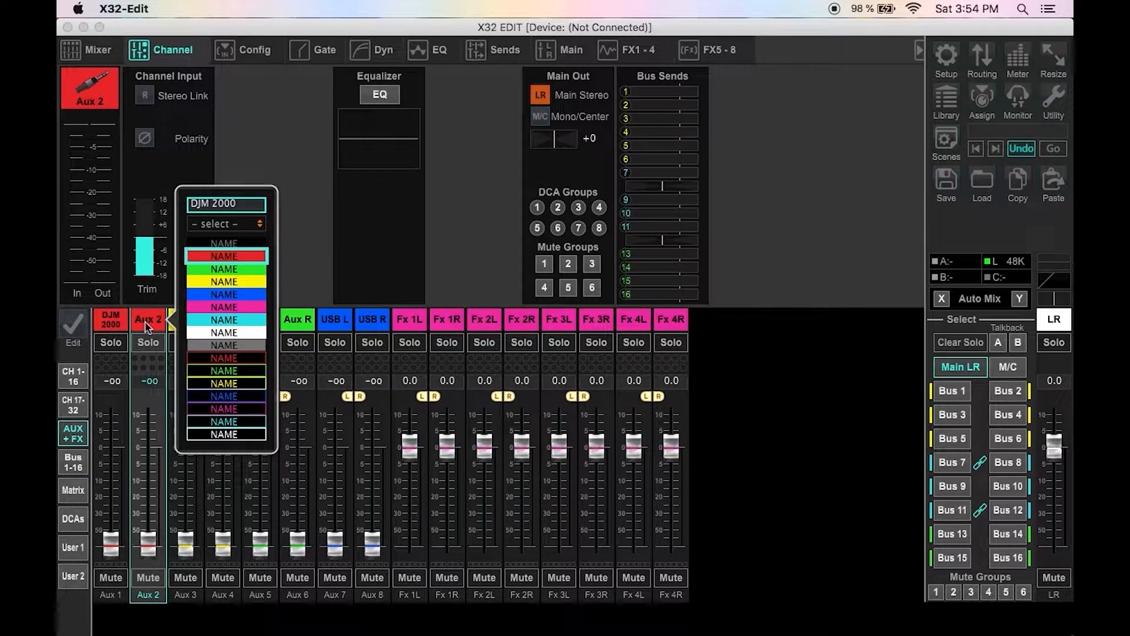
{"action": "key", "text": "Return"}
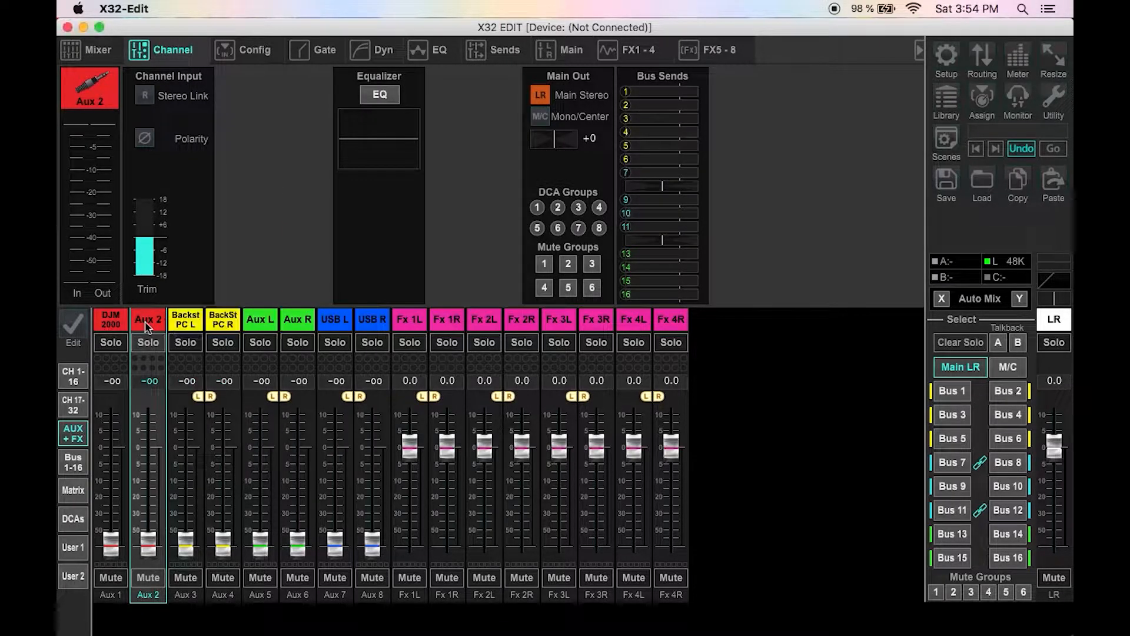
Step: Stereo-link the two DJM 2000 channels, Aux 1 and Aux 2
{"action": "left_click", "coordinate": [127, 322]}
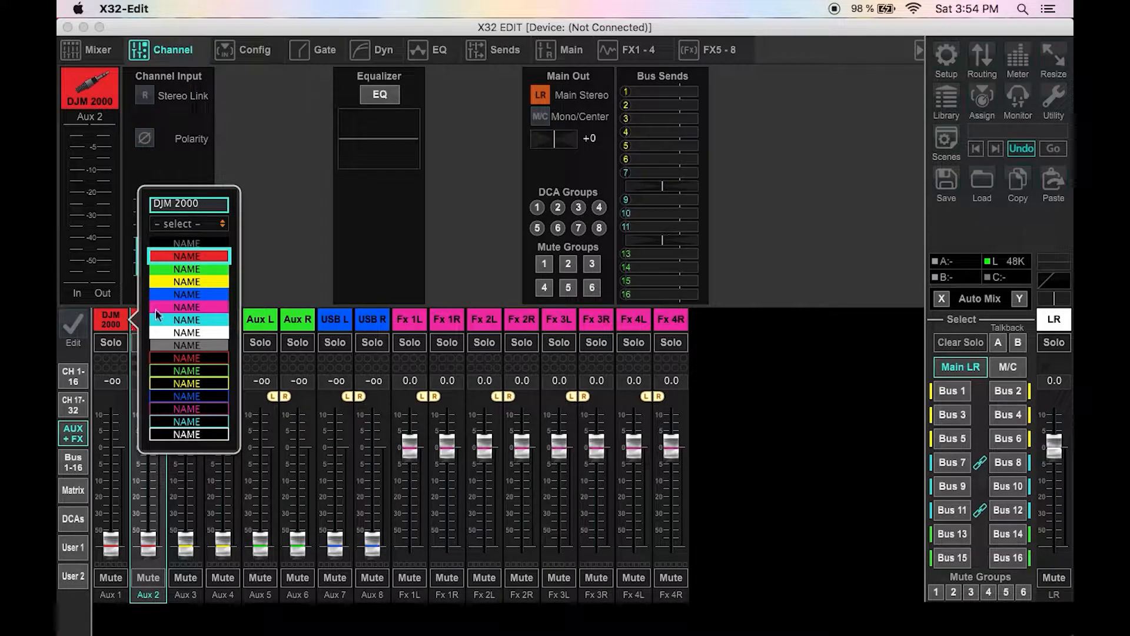
{"action": "left_click", "coordinate": [109, 328]}
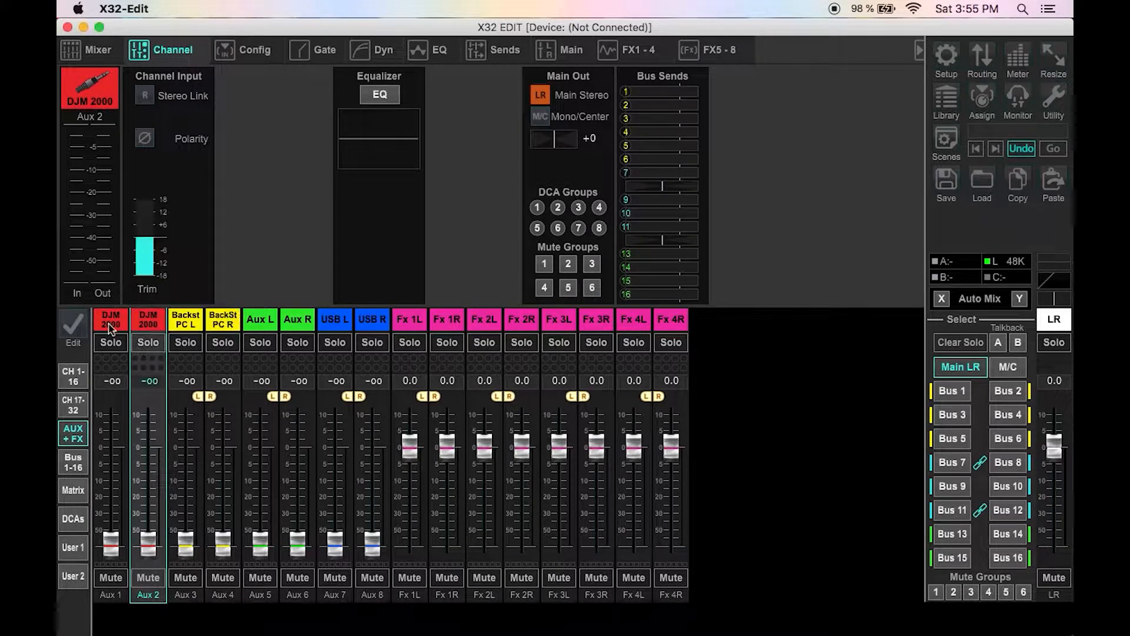
{"action": "left_click", "coordinate": [144, 96]}
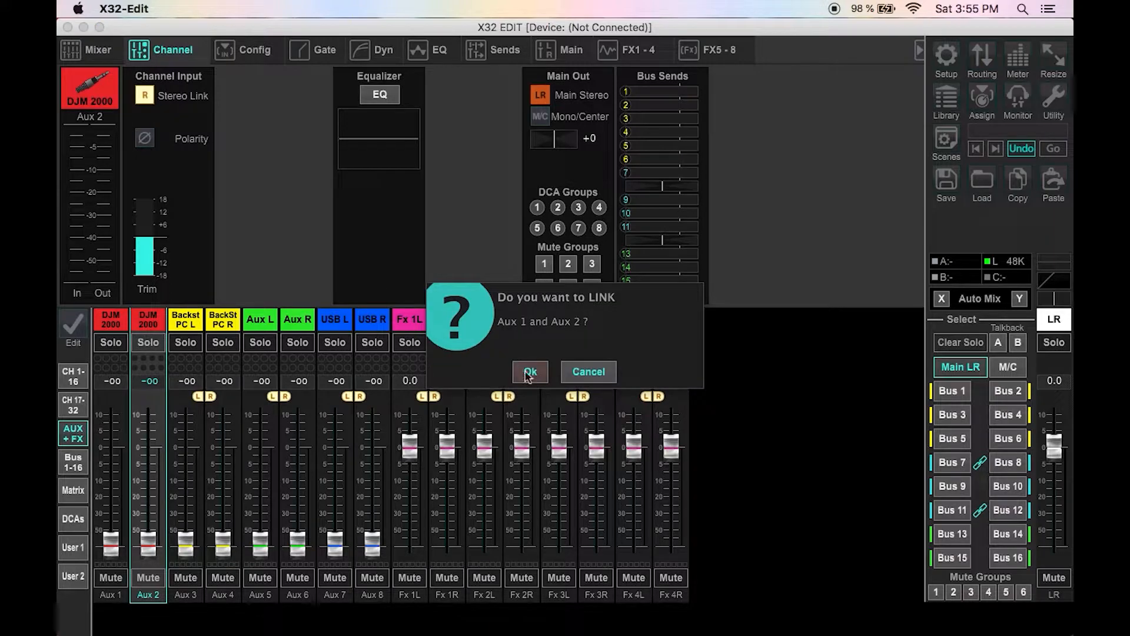
{"action": "left_click", "coordinate": [529, 374]}
Step: Assign the R jack plug icon to Aux 2 and the L jack plug icon to Aux 1
{"action": "left_click", "coordinate": [76, 76]}
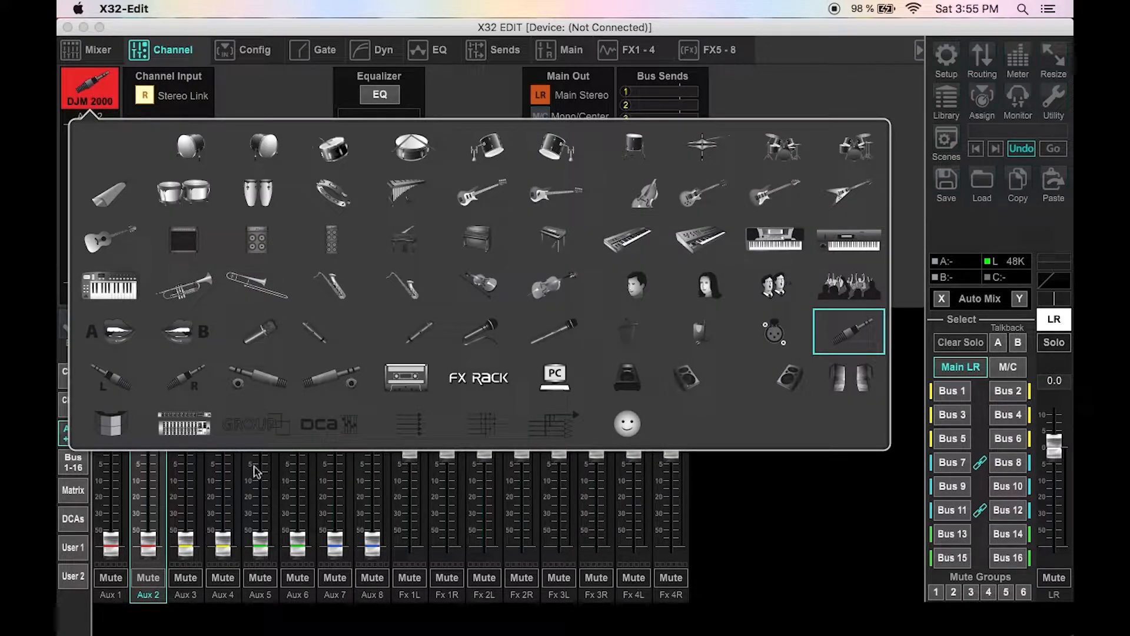
{"action": "left_click", "coordinate": [179, 378]}
{"action": "left_click", "coordinate": [120, 323]}
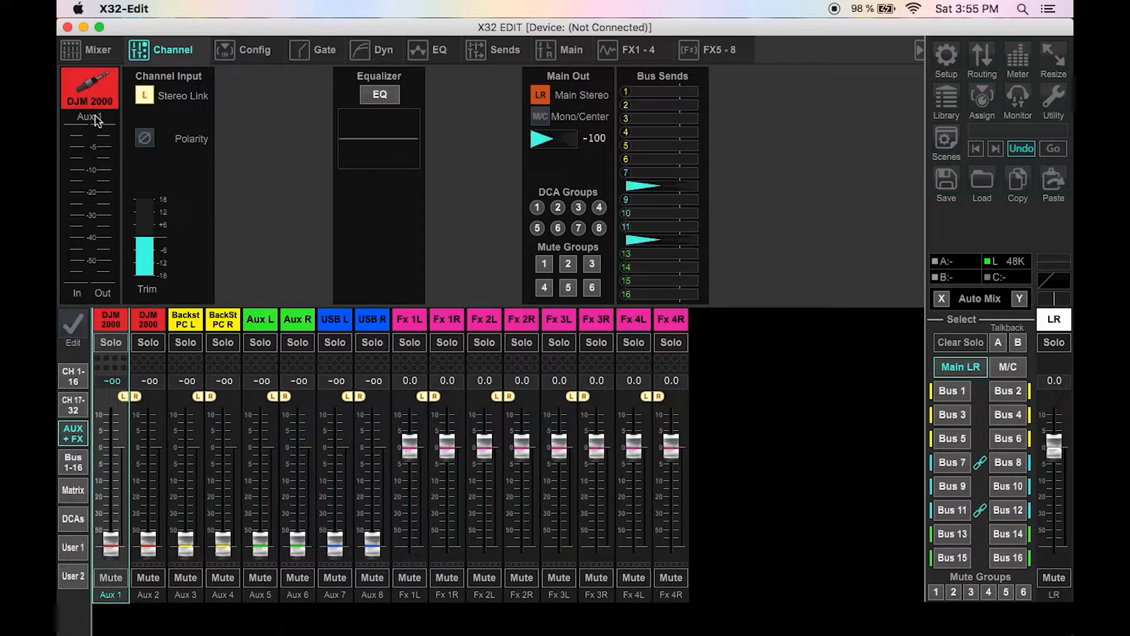
{"action": "left_click", "coordinate": [79, 95]}
{"action": "left_click", "coordinate": [118, 398]}
Step: Show the matrix strips and colour Matrix 1 and Matrix 2 solid green
{"action": "left_click", "coordinate": [73, 491]}
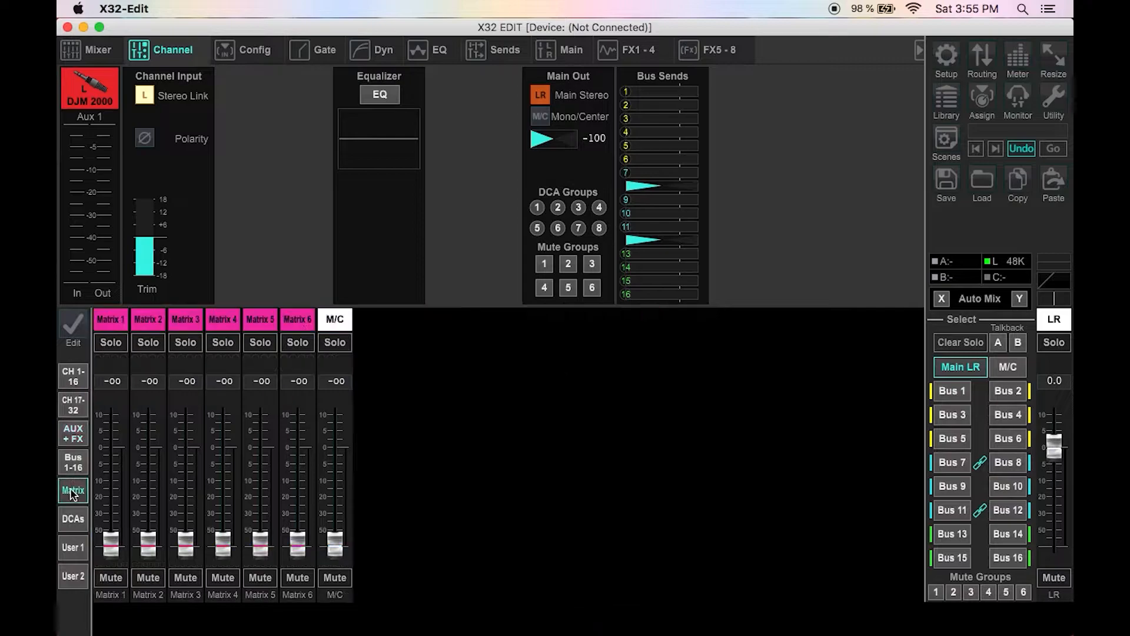
{"action": "left_click", "coordinate": [111, 341]}
{"action": "left_click", "coordinate": [110, 323]}
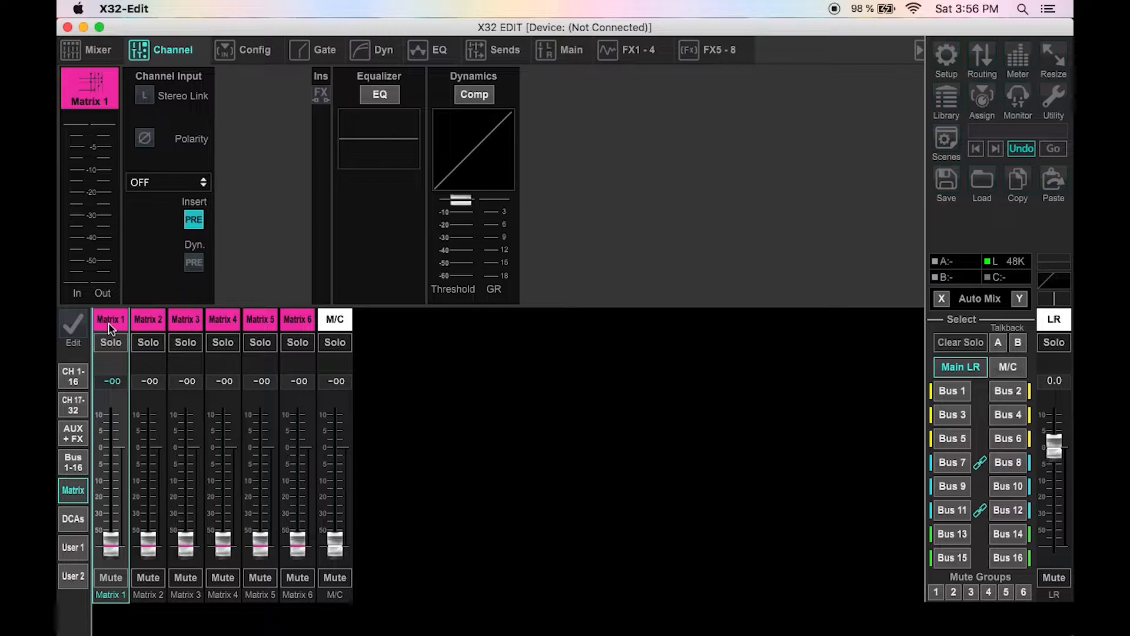
{"action": "left_click", "coordinate": [110, 328]}
{"action": "left_click", "coordinate": [204, 270]}
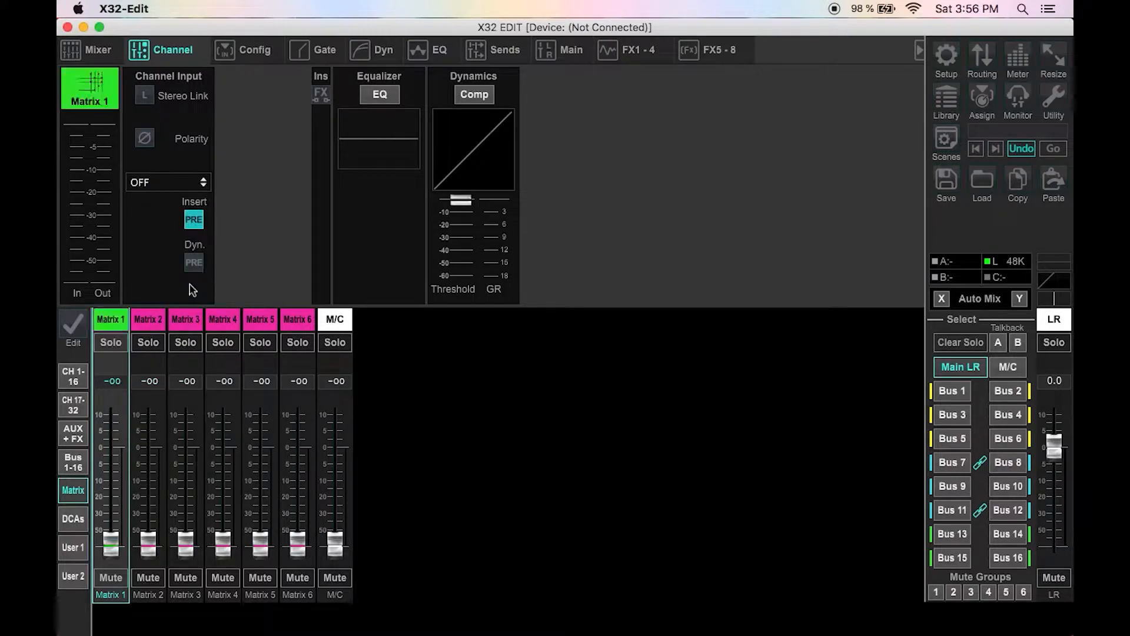
{"action": "left_click", "coordinate": [148, 323]}
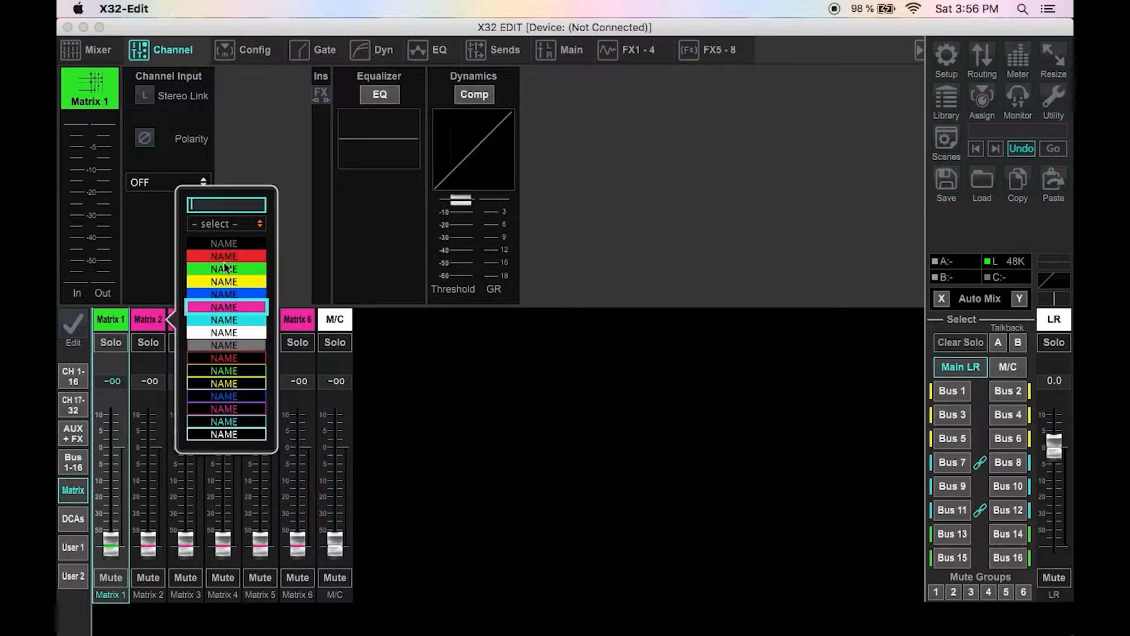
{"action": "left_click", "coordinate": [225, 257]}
Step: Rename the Matrix 1 strip "Broadcast L" and the Matrix 2 strip "BroadCast R"
{"action": "left_click", "coordinate": [107, 321]}
{"action": "type", "text": "Broadcast L"}
{"action": "key", "text": "Return"}
{"action": "left_click", "coordinate": [142, 328]}
{"action": "type", "text": "Braod"}
{"action": "key", "text": "BackSpace"}
{"action": "key", "text": "BackSpace"}
{"action": "key", "text": "BackSpace"}
{"action": "type", "text": "oadCastR"}
{"action": "key", "text": "Return"}
Step: Correct the Matrix 1 name to "BroadCast L" with a capital C
{"action": "left_click", "coordinate": [113, 323]}
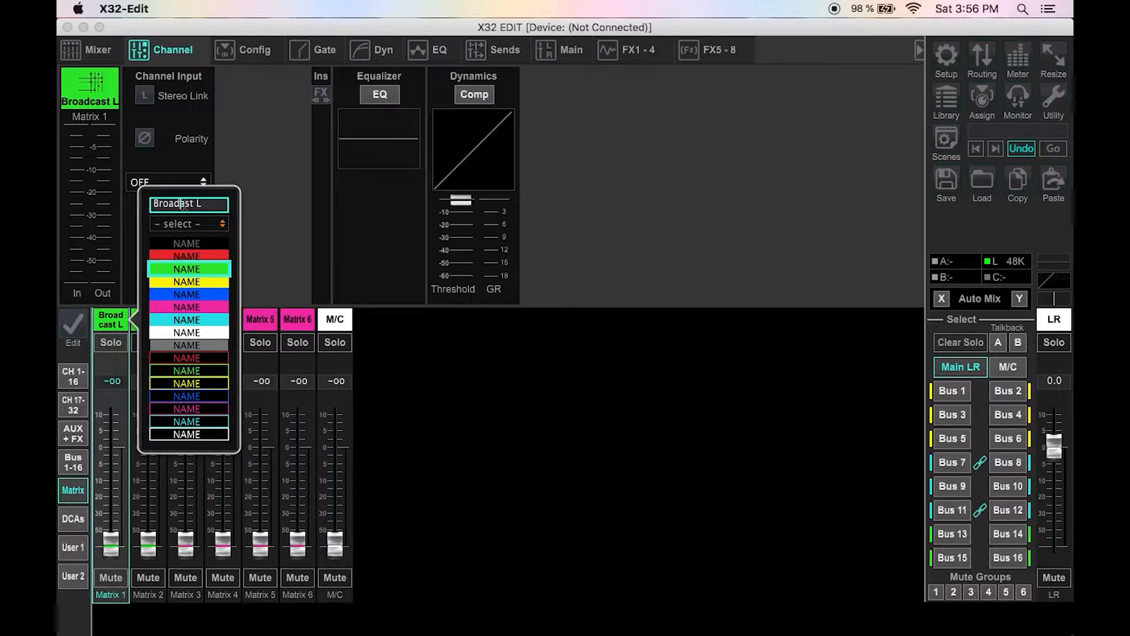
{"action": "type", "text": "C"}
{"action": "key", "text": "Return"}
Step: Stereo-link the two broadcast matrices, Matrix 1 and Matrix 2
{"action": "left_click", "coordinate": [147, 95]}
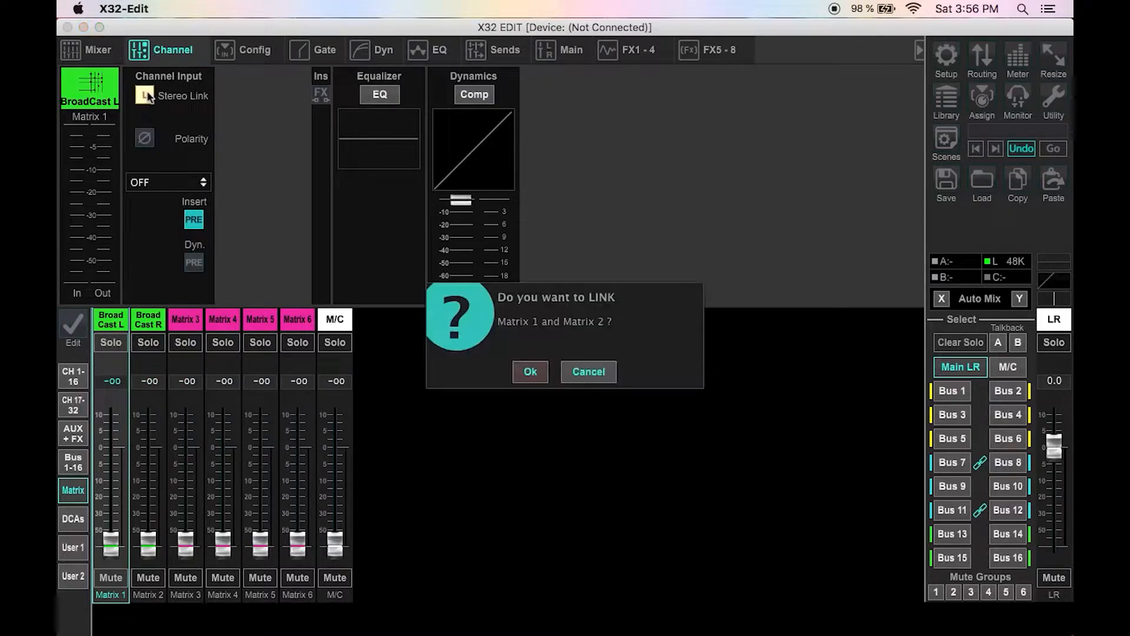
{"action": "left_click", "coordinate": [530, 372]}
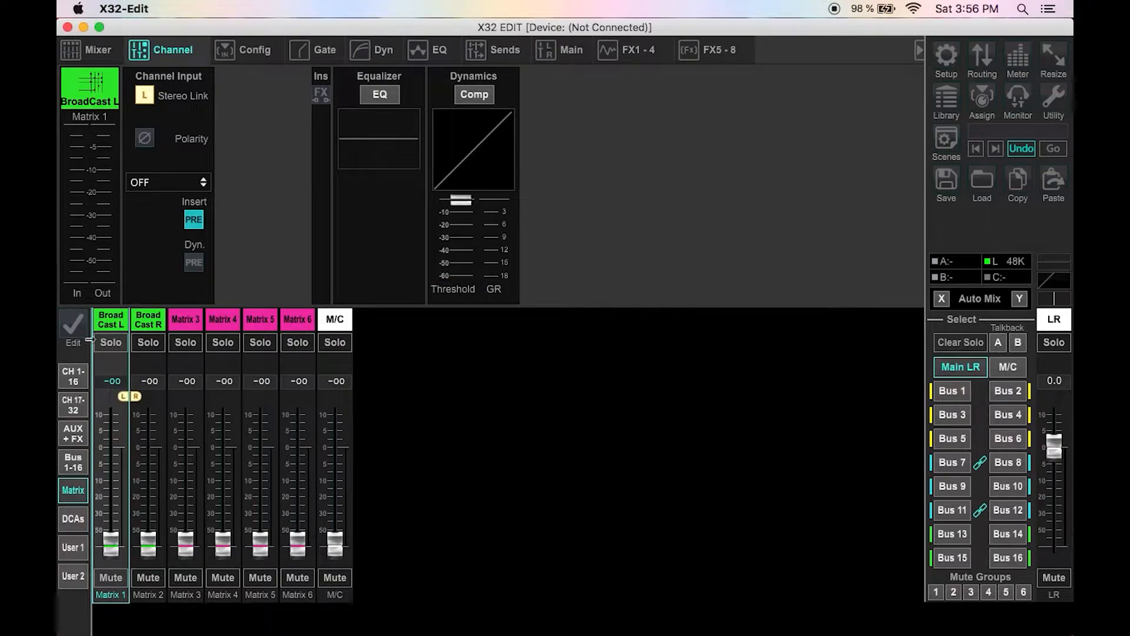
{"action": "left_click", "coordinate": [132, 311]}
{"action": "left_click", "coordinate": [434, 434]}
Step: Assign the XLR connector icon to both broadcast matrices, Matrix 1 and Matrix 2, leaving their solo off
{"action": "left_click", "coordinate": [86, 106]}
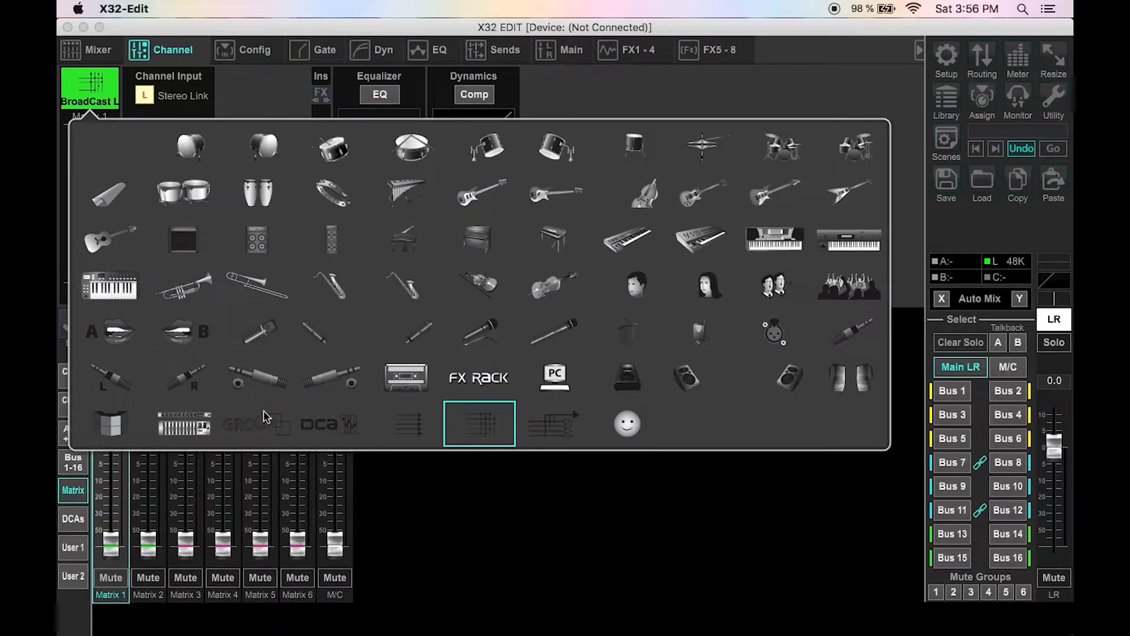
{"action": "left_click", "coordinate": [786, 341]}
{"action": "left_click", "coordinate": [143, 322]}
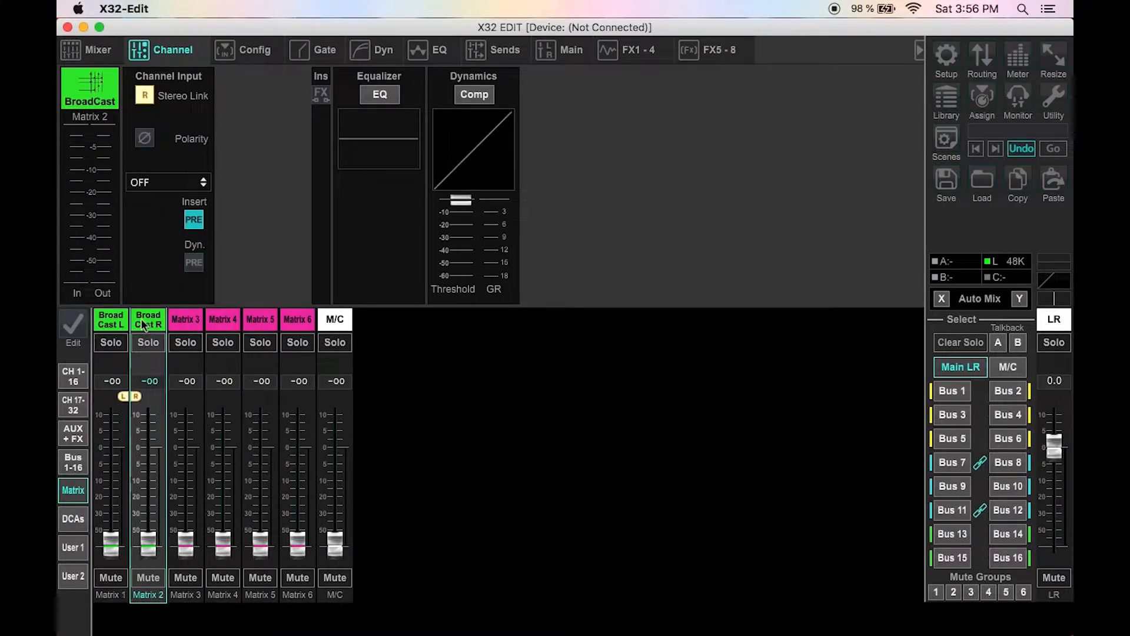
{"action": "right_click", "coordinate": [142, 324]}
{"action": "left_click", "coordinate": [166, 304]}
{"action": "left_click", "coordinate": [111, 321]}
{"action": "left_click", "coordinate": [142, 342]}
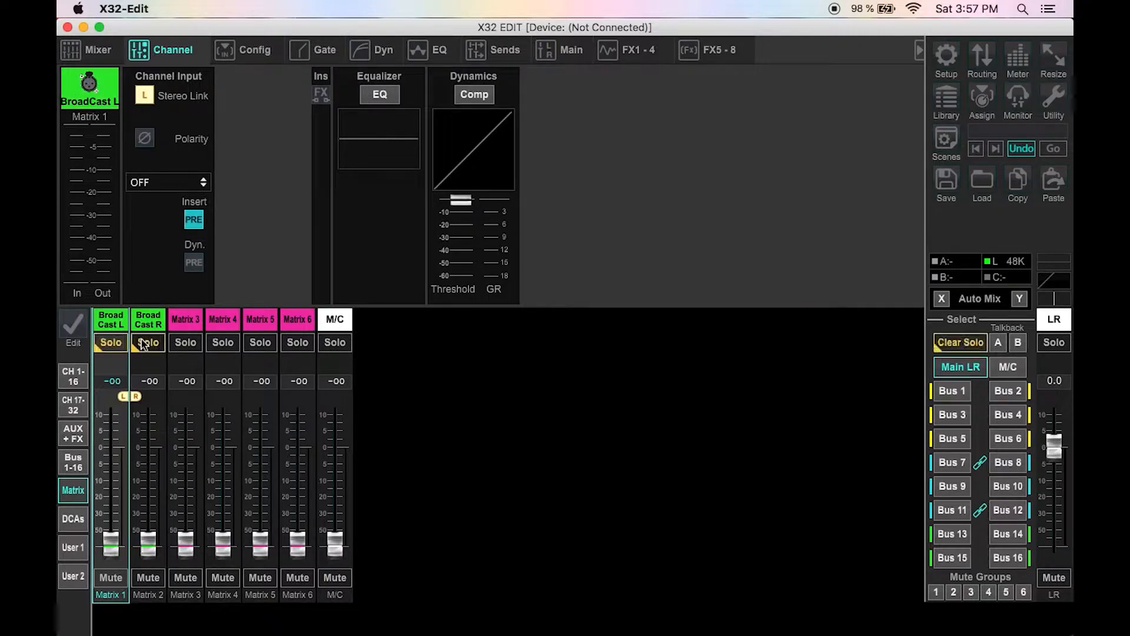
{"action": "left_click", "coordinate": [147, 321]}
{"action": "left_click", "coordinate": [90, 86]}
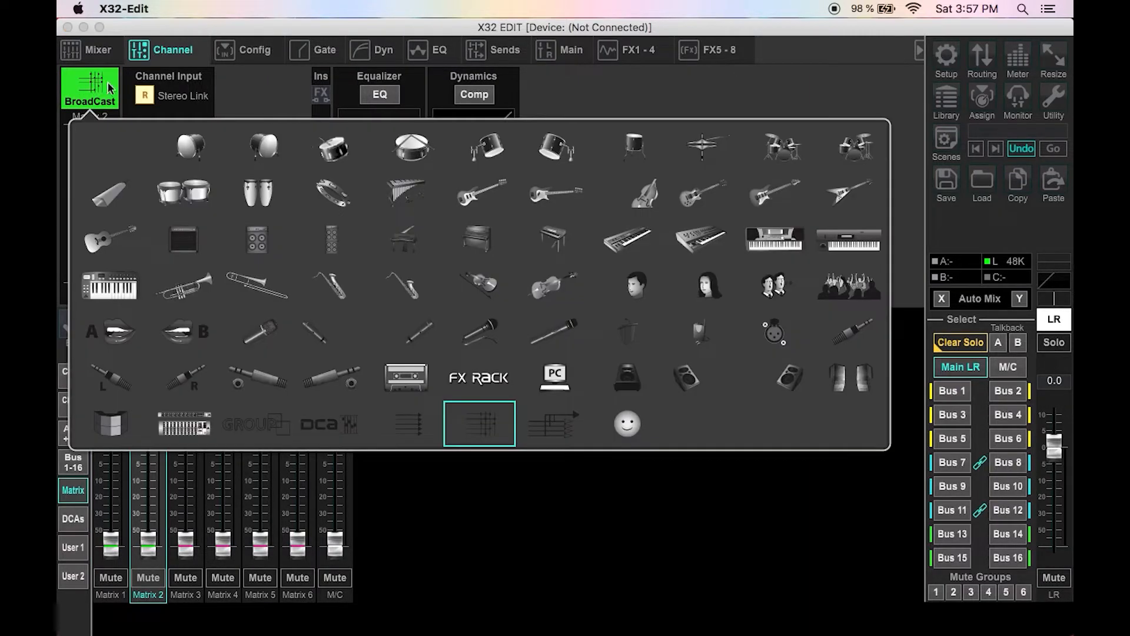
{"action": "left_click", "coordinate": [764, 331]}
{"action": "left_click", "coordinate": [148, 342]}
Step: Rename the Matrix 3 strip "PA L"
{"action": "left_click", "coordinate": [186, 318]}
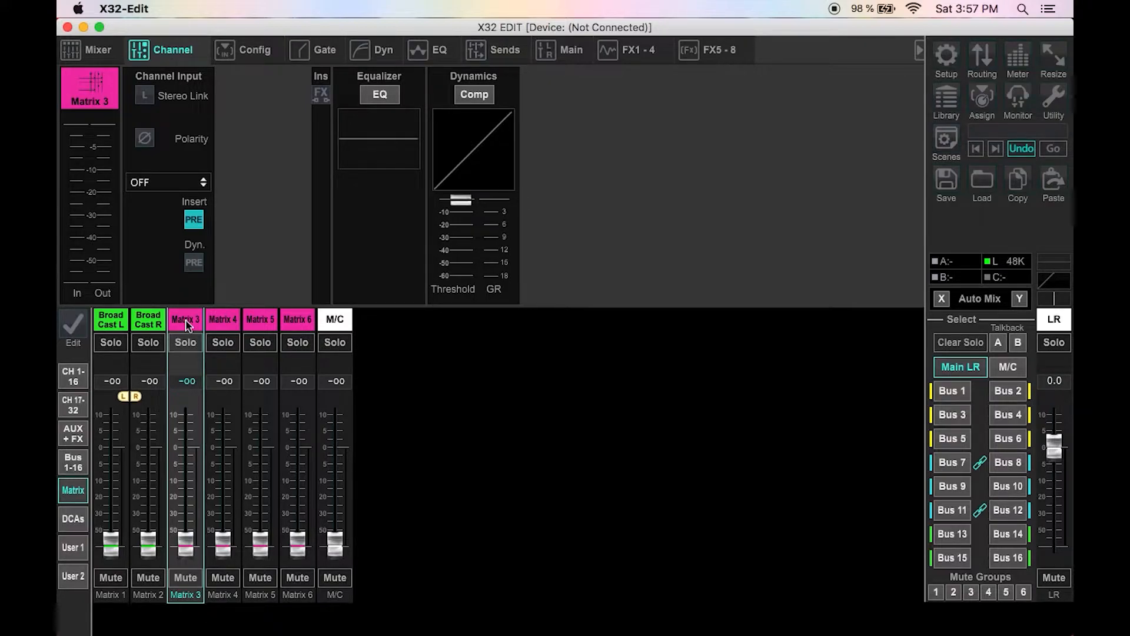
{"action": "double_click", "coordinate": [185, 321]}
{"action": "type", "text": "PA L"}
{"action": "key", "text": "Return"}
Step: Rename the Matrix 4 strip "PA R"
{"action": "double_click", "coordinate": [216, 321]}
{"action": "type", "text": "PA "}
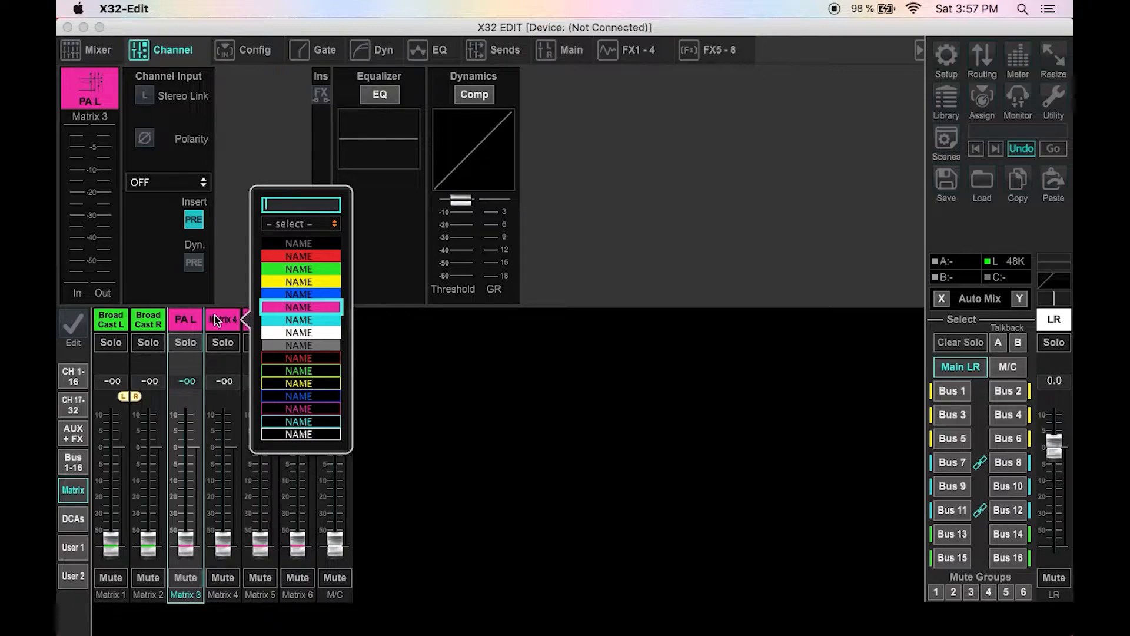
{"action": "type", "text": "R"}
{"action": "key", "text": "Return"}
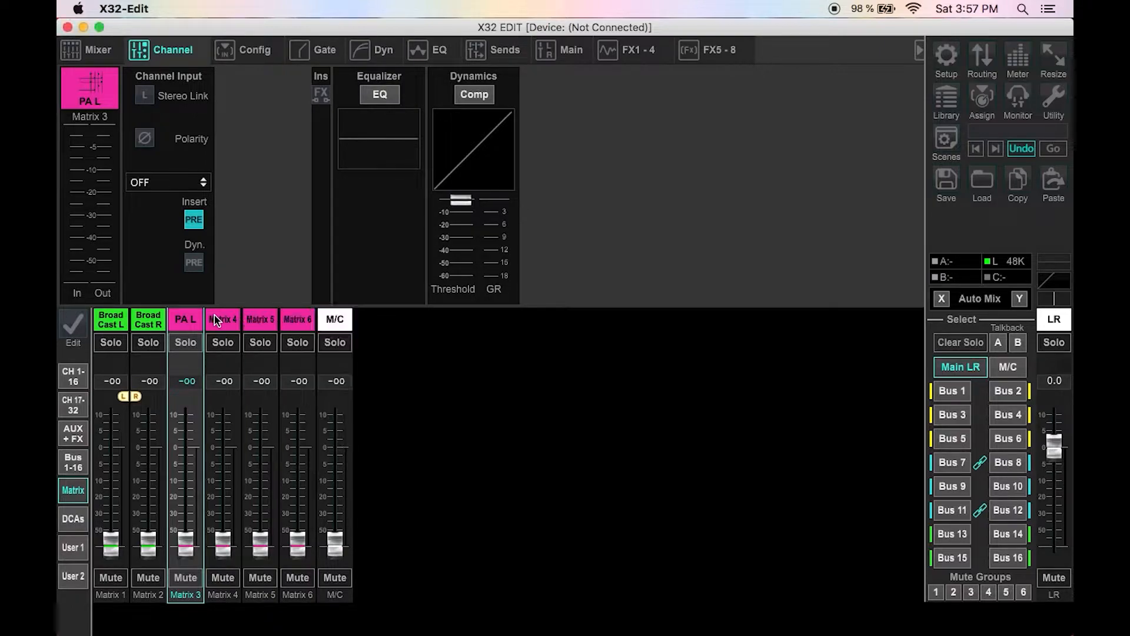
{"action": "double_click", "coordinate": [217, 320]}
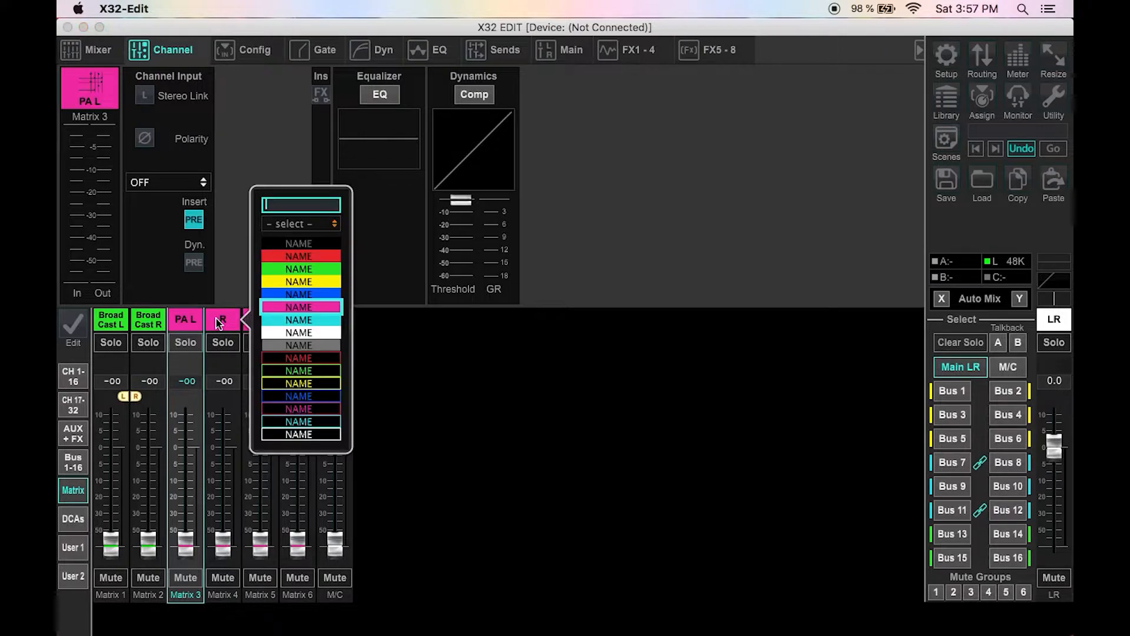
{"action": "type", "text": "PA R"}
{"action": "key", "text": "Return"}
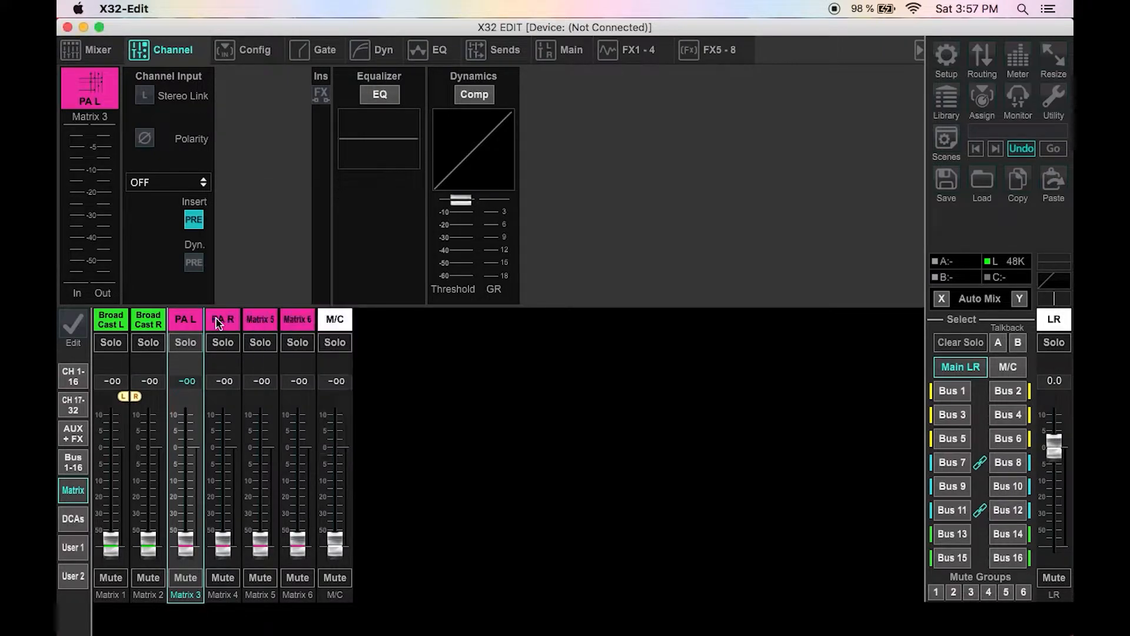
Step: Rename the Matrix 5 strip "Subs"
{"action": "double_click", "coordinate": [259, 323]}
{"action": "type", "text": "Sub"}
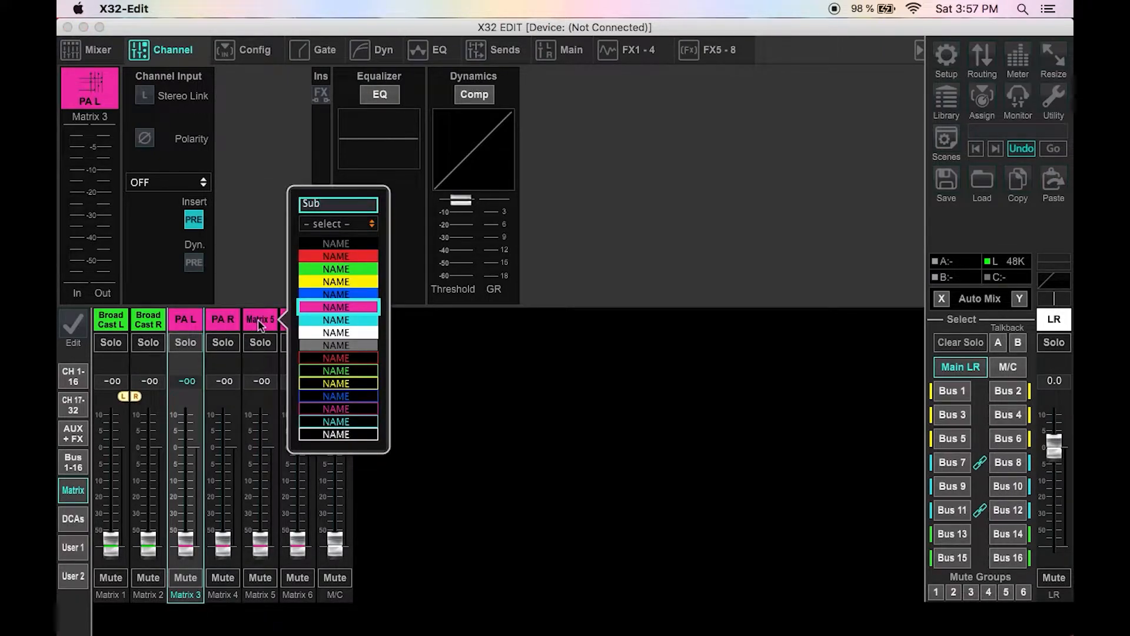
{"action": "type", "text": "s"}
{"action": "key", "text": "Return"}
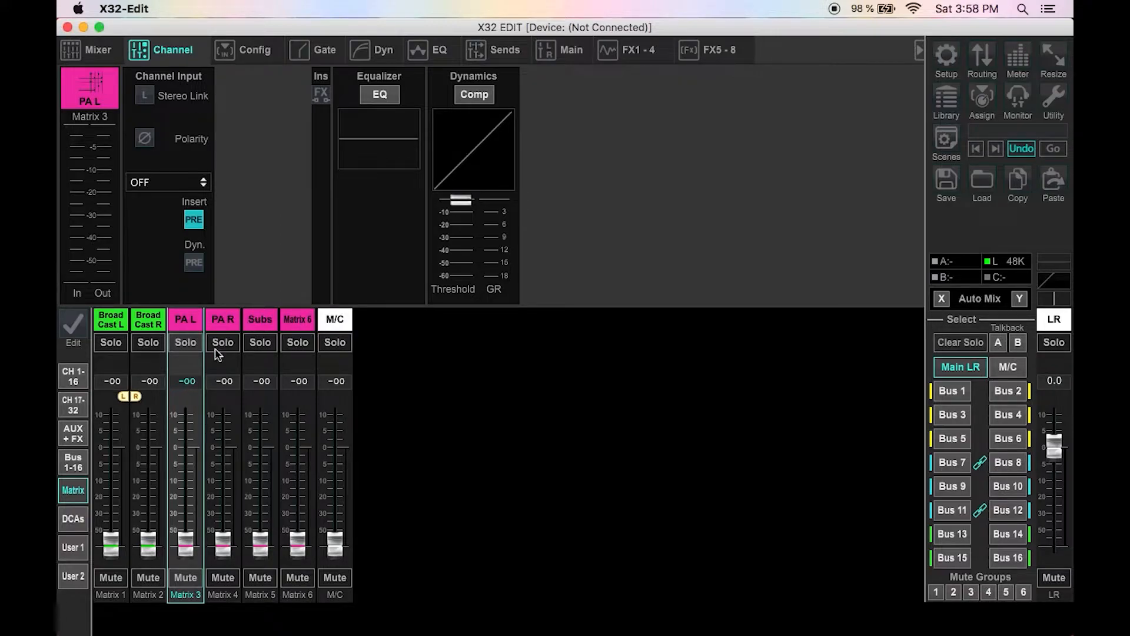
Step: Colour the PA L matrix solid red and give it the icon with two PA speakers
{"action": "double_click", "coordinate": [176, 323]}
{"action": "left_click", "coordinate": [262, 261]}
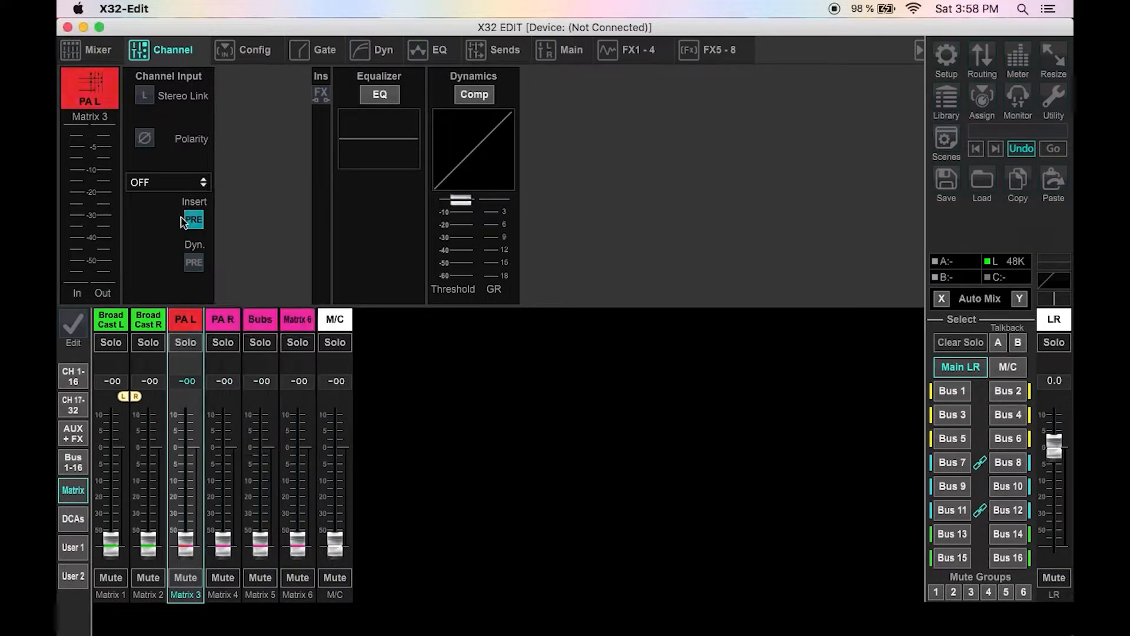
{"action": "left_click", "coordinate": [83, 88]}
{"action": "left_click", "coordinate": [845, 406]}
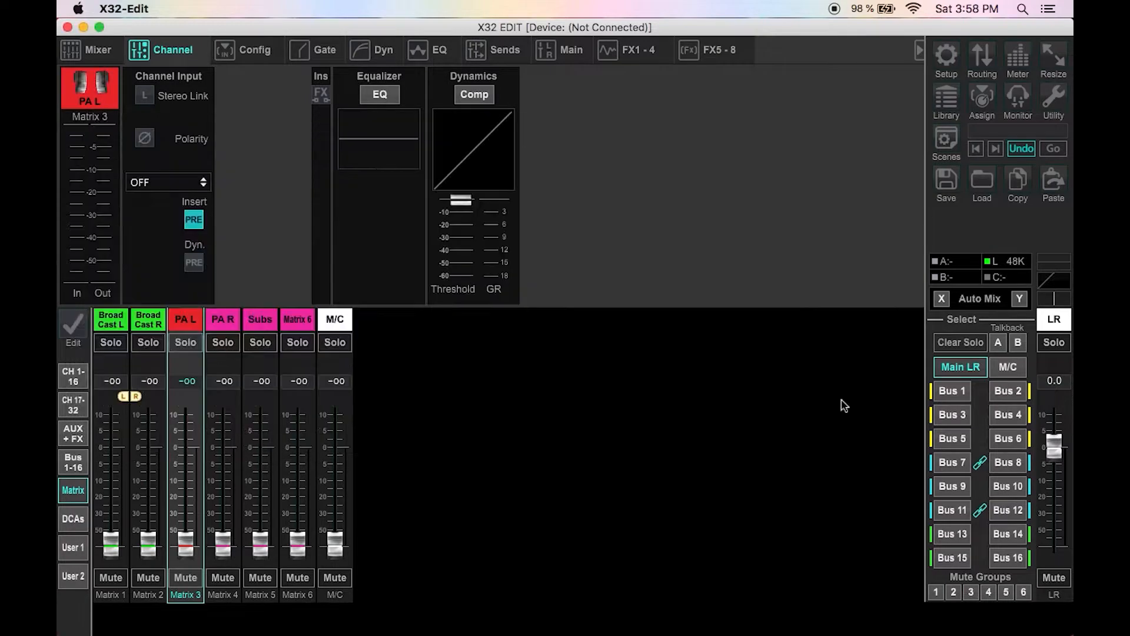
Step: Colour the PA R matrix solid red and give it the icon with two PA speakers
{"action": "double_click", "coordinate": [218, 323]}
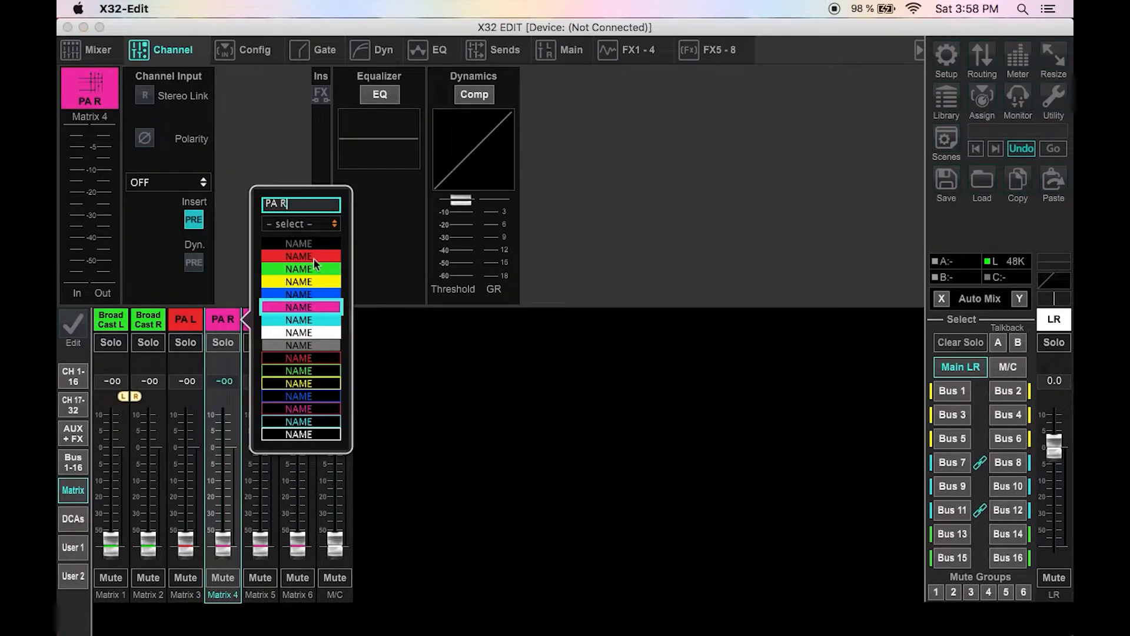
{"action": "left_click", "coordinate": [315, 261]}
{"action": "left_click", "coordinate": [85, 89]}
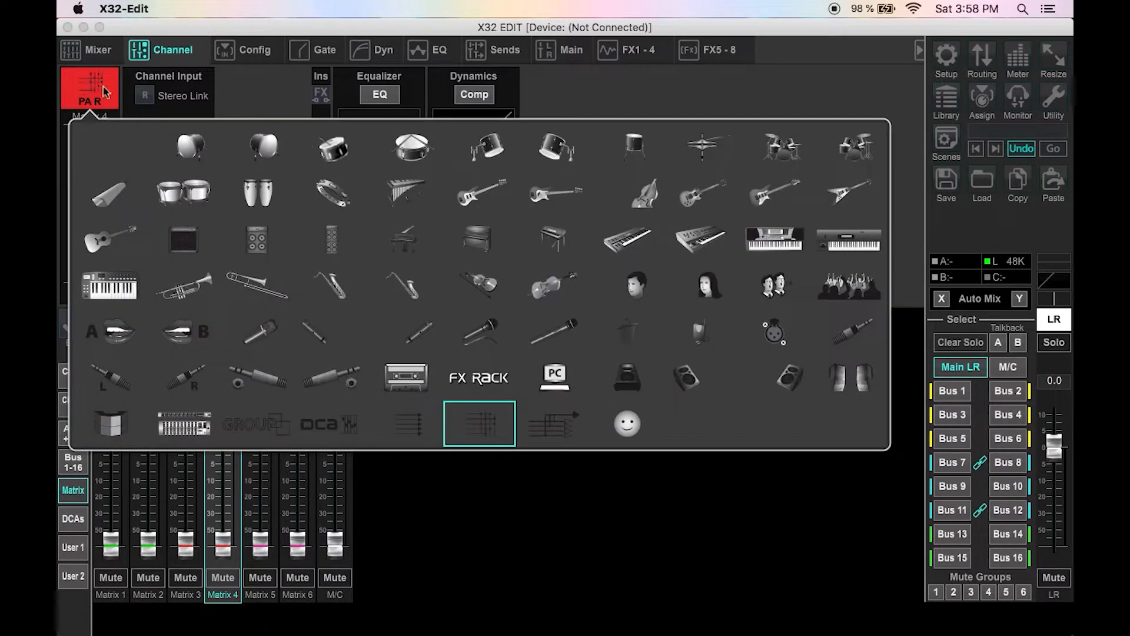
{"action": "left_click", "coordinate": [871, 392]}
Step: Colour the Subs matrix solid yellow and assign the box-shaped speaker cabinet icon to it
{"action": "double_click", "coordinate": [260, 318]}
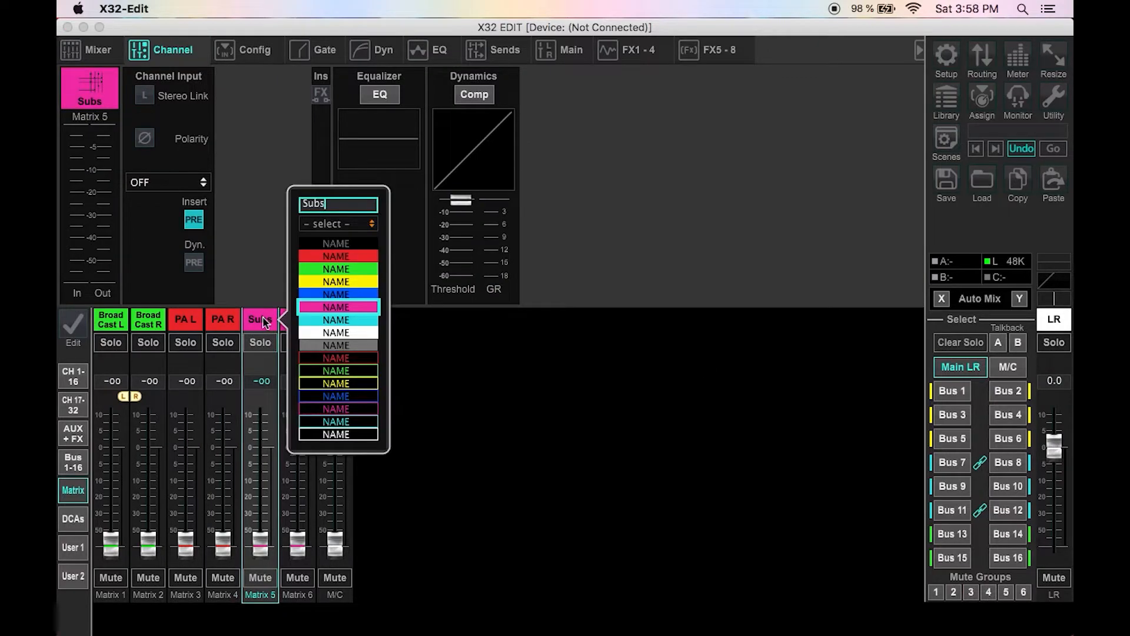
{"action": "left_click", "coordinate": [330, 281]}
{"action": "left_click", "coordinate": [109, 94]}
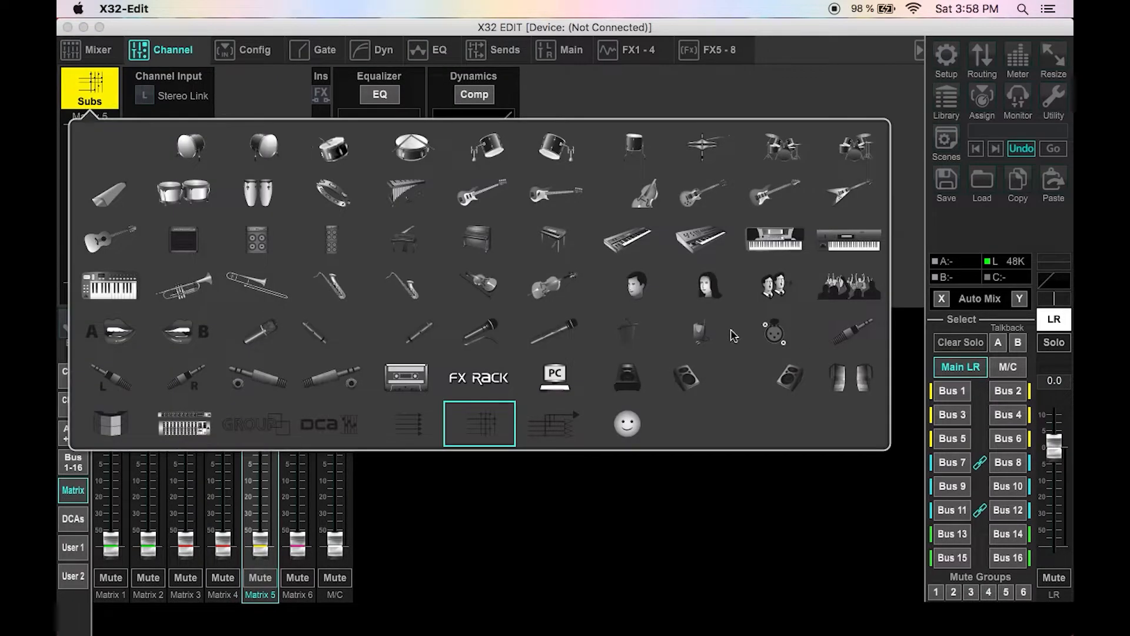
{"action": "left_click", "coordinate": [133, 428]}
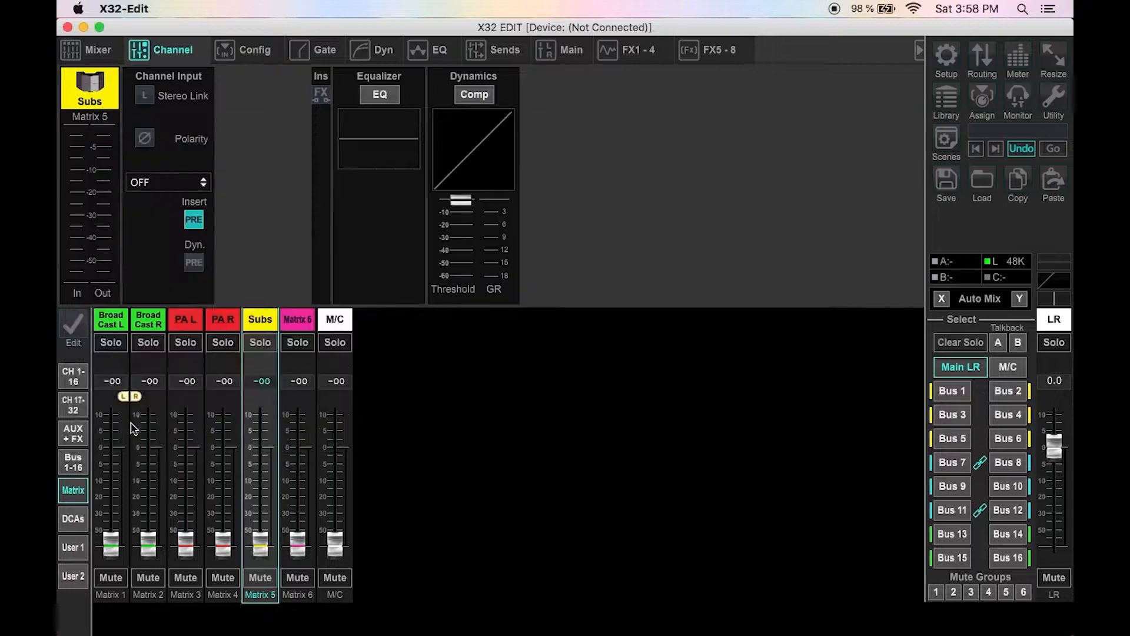
Step: Colour the unused Matrix 6 strip black
{"action": "left_click", "coordinate": [293, 321]}
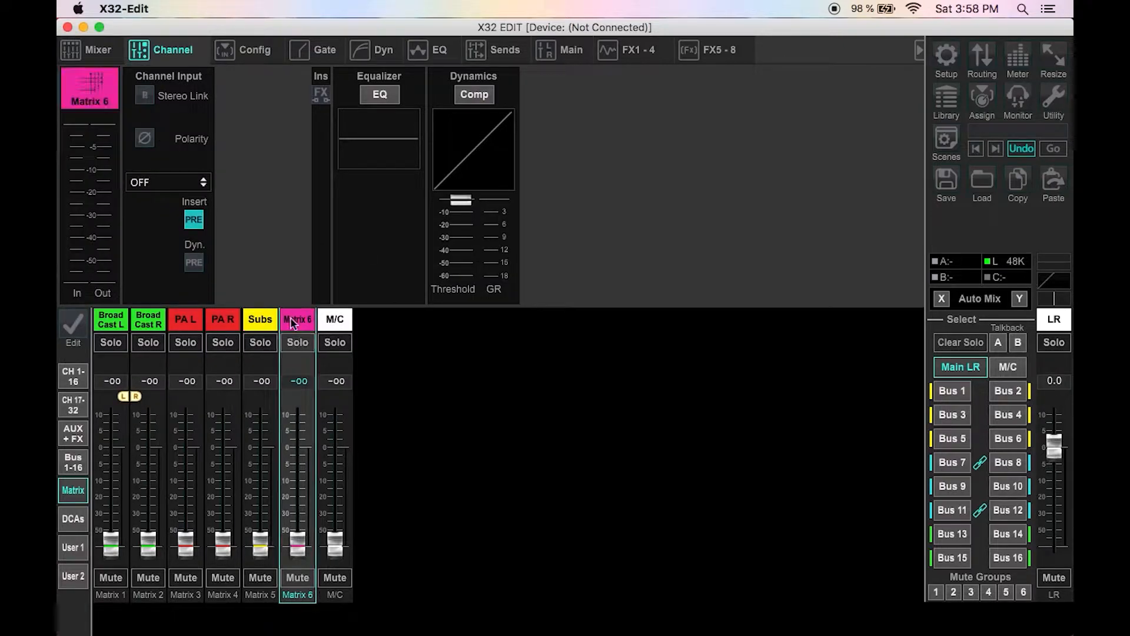
{"action": "left_click", "coordinate": [293, 321]}
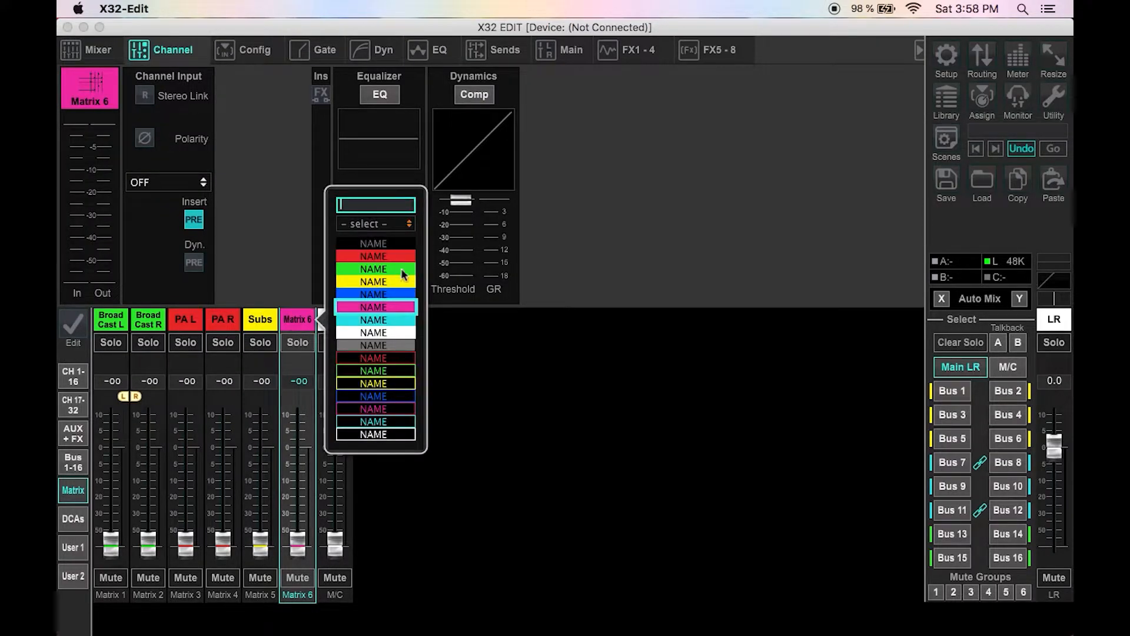
{"action": "left_click", "coordinate": [383, 245]}
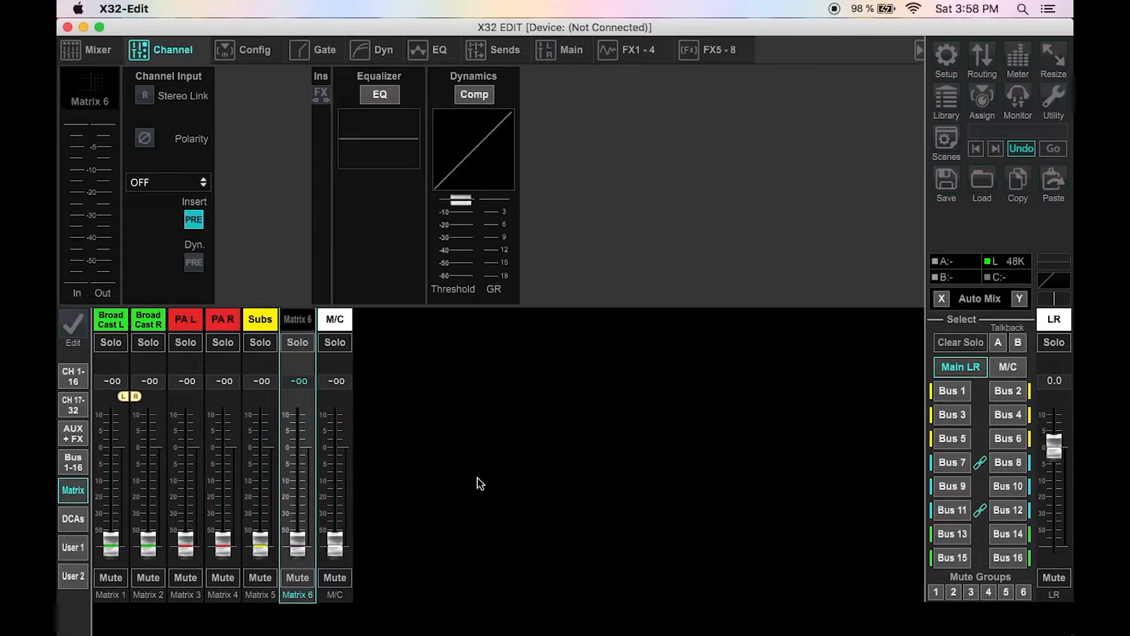
Step: Set the main LR channel's send to Matrix 5 to 0.0 dB
{"action": "left_click", "coordinate": [1054, 319]}
{"action": "mouse_move", "coordinate": [654, 162]}
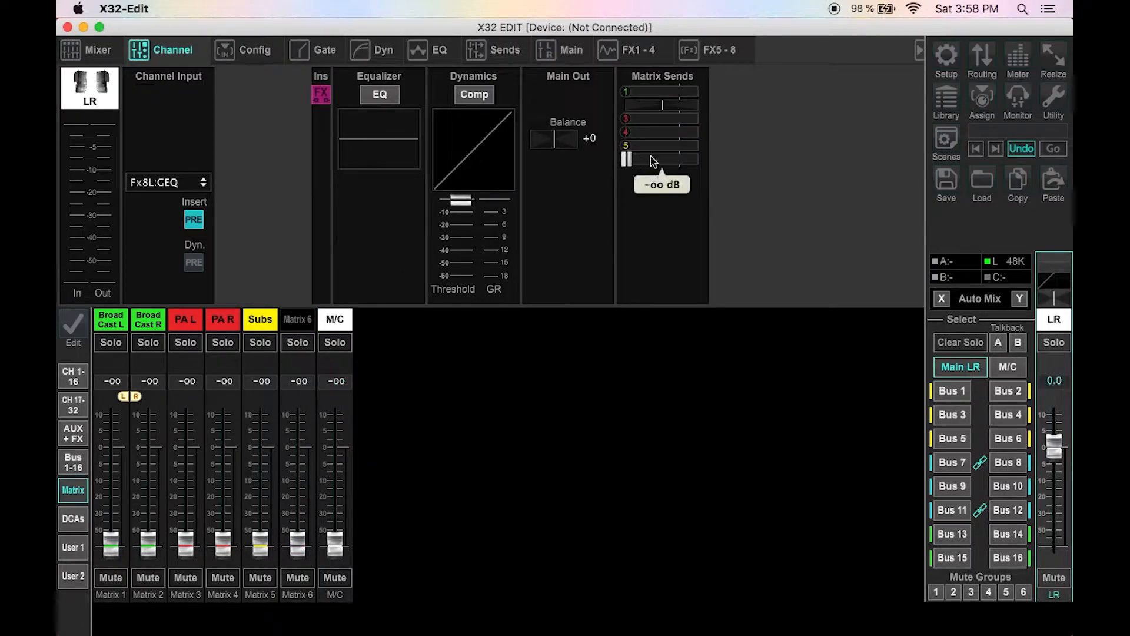
{"action": "left_click", "coordinate": [679, 145]}
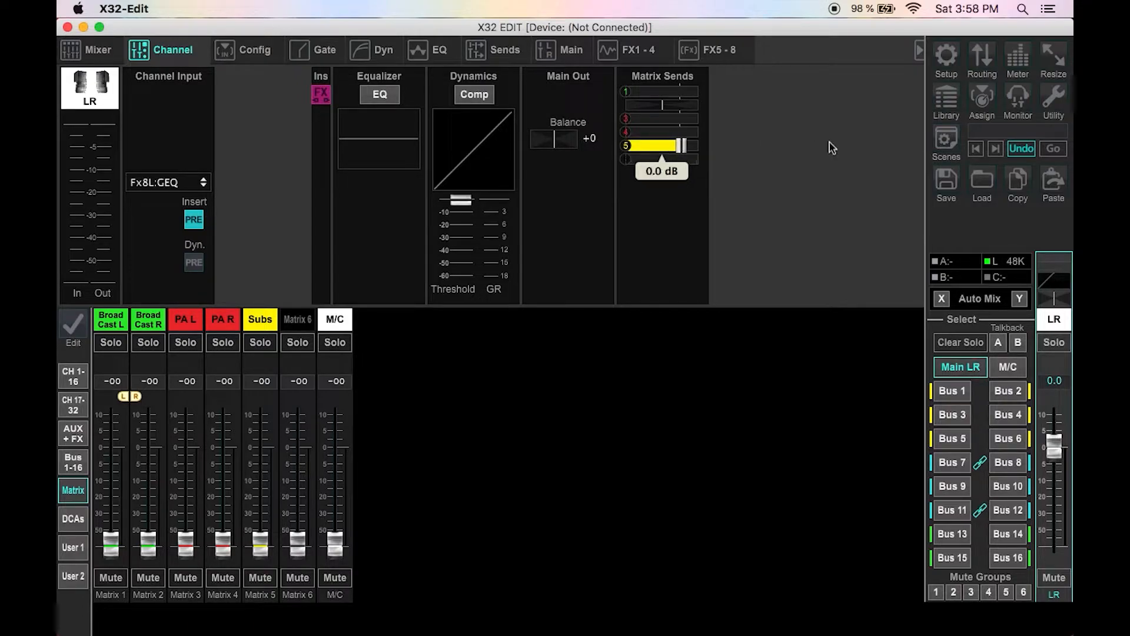
Step: Raise the main LR channel's sends to Matrix 4 and Matrix 3 to about 0 dB
{"action": "left_click", "coordinate": [678, 133]}
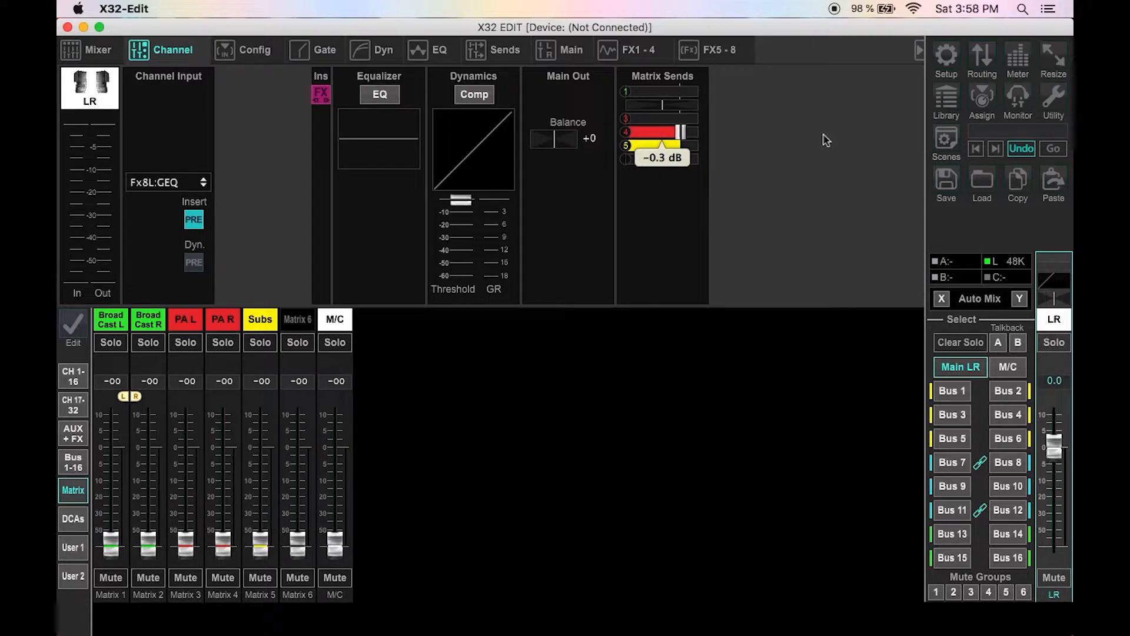
{"action": "left_click_drag", "start_coordinate": [629, 117], "coordinate": [779, 144]}
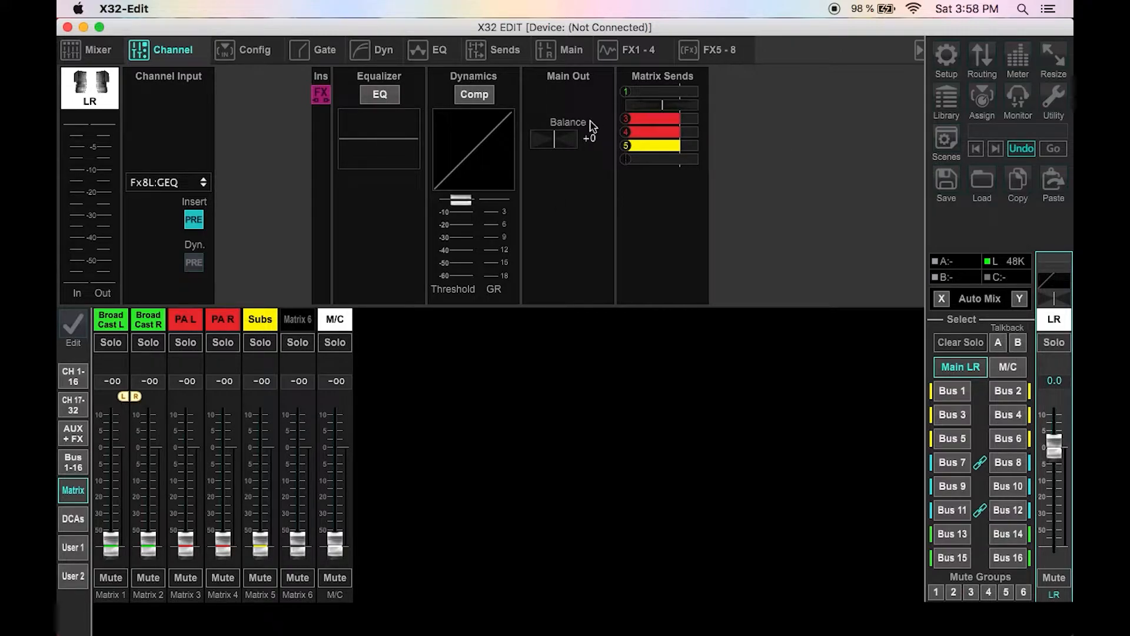
Step: Set the PA L matrix's low EQ band to an LR24 filter at 120 Hz and turn its EQ on
{"action": "left_click", "coordinate": [188, 320]}
{"action": "left_click", "coordinate": [426, 60]}
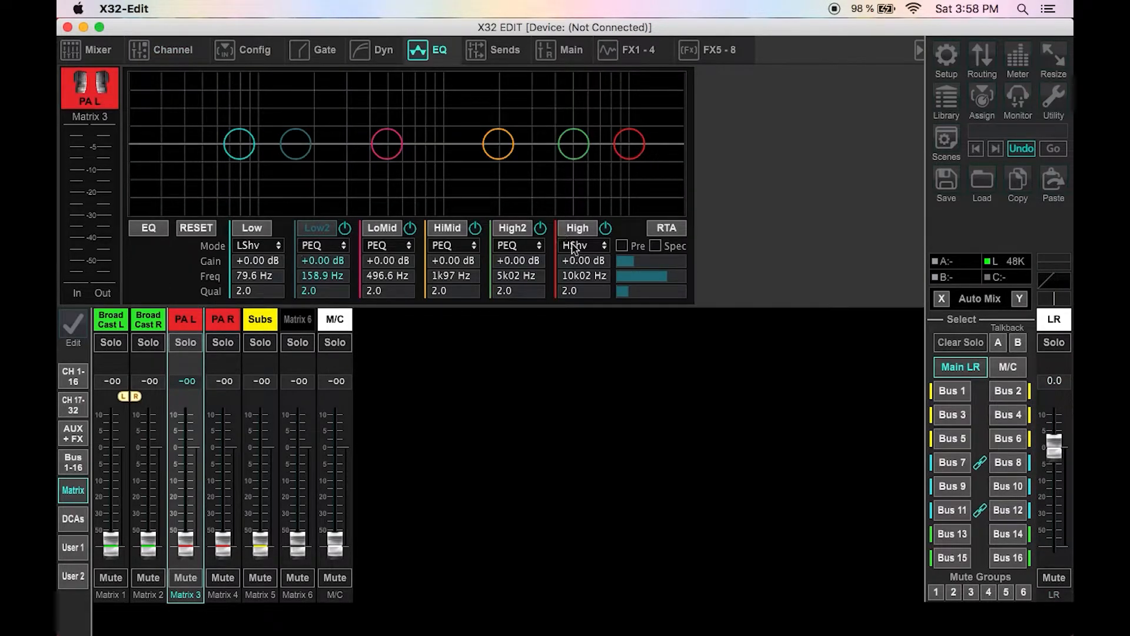
{"action": "left_click", "coordinate": [272, 247]}
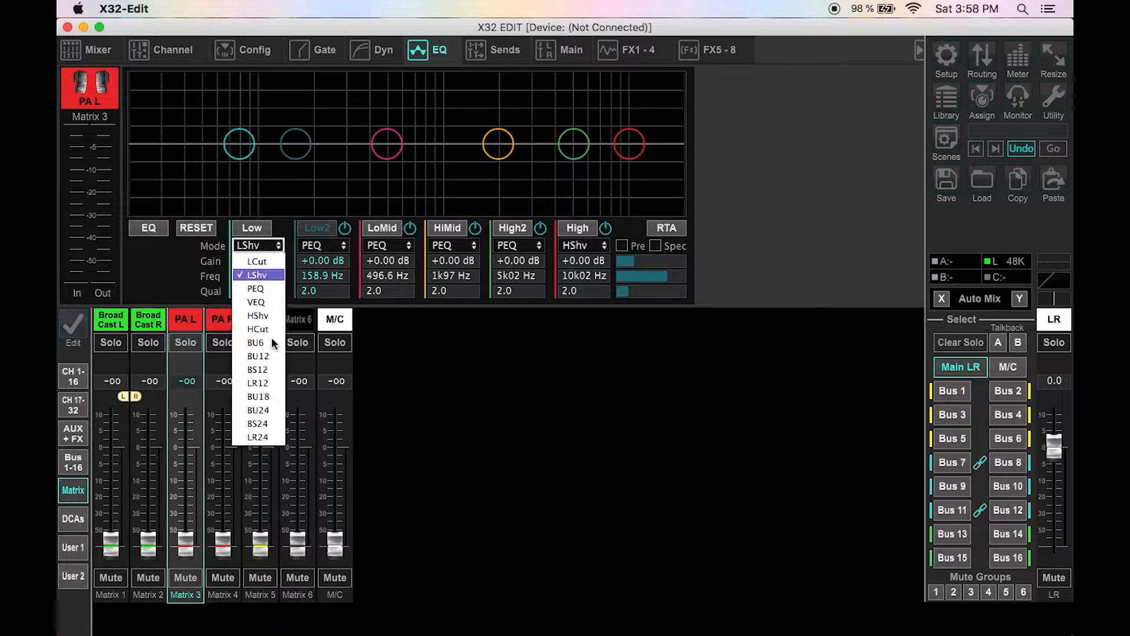
{"action": "left_click", "coordinate": [246, 435]}
{"action": "left_click", "coordinate": [257, 274]}
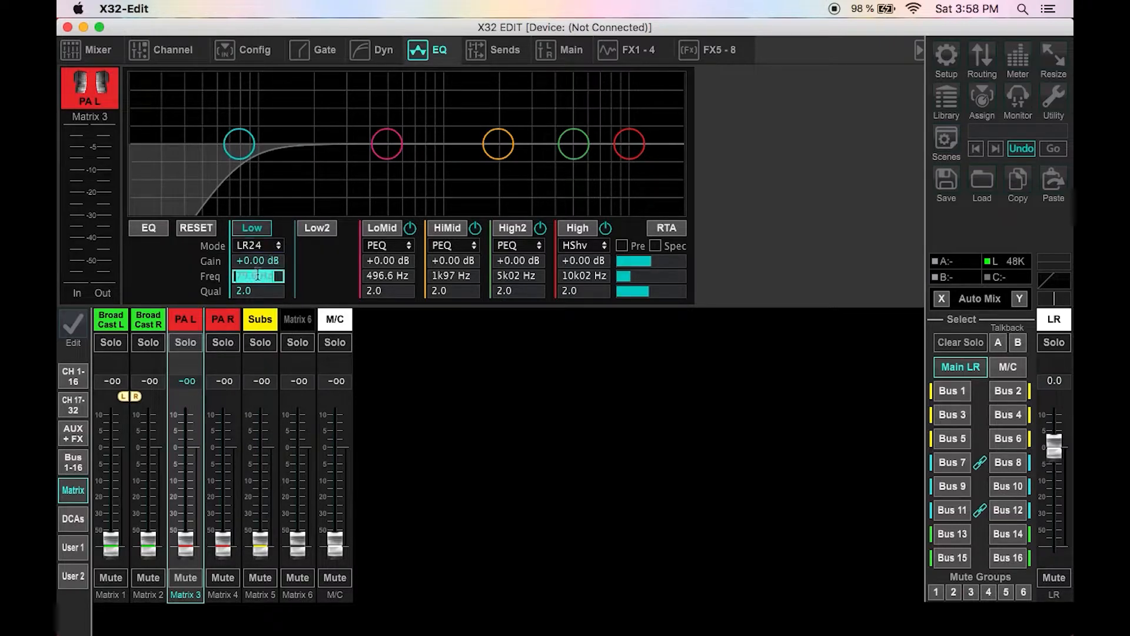
{"action": "type", "text": "120"}
{"action": "key", "text": "Return"}
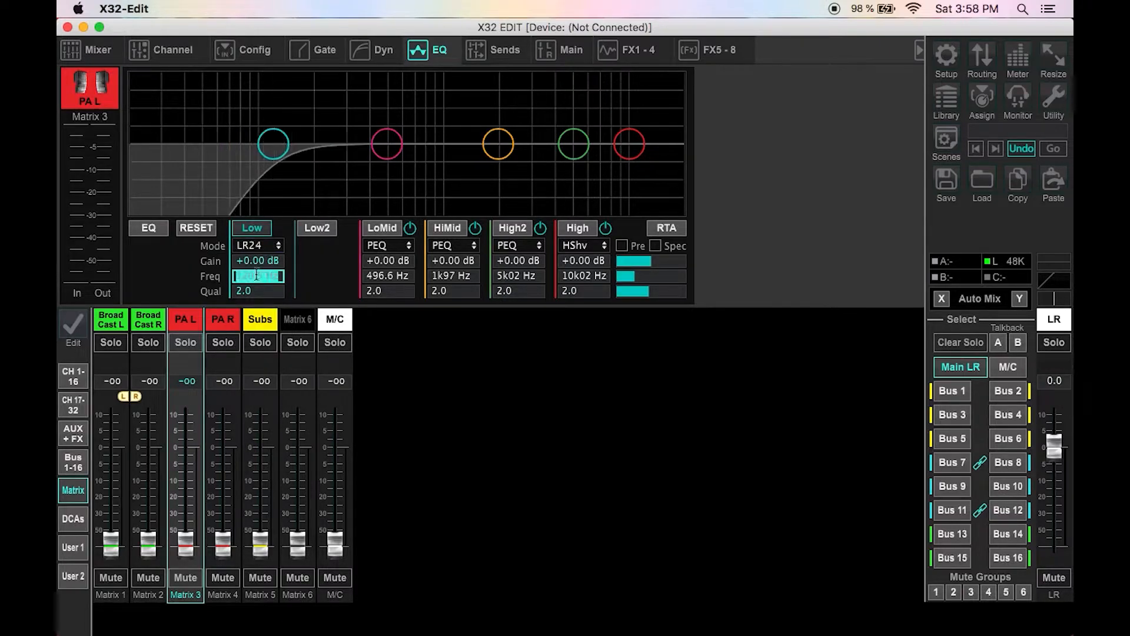
{"action": "left_click", "coordinate": [148, 228]}
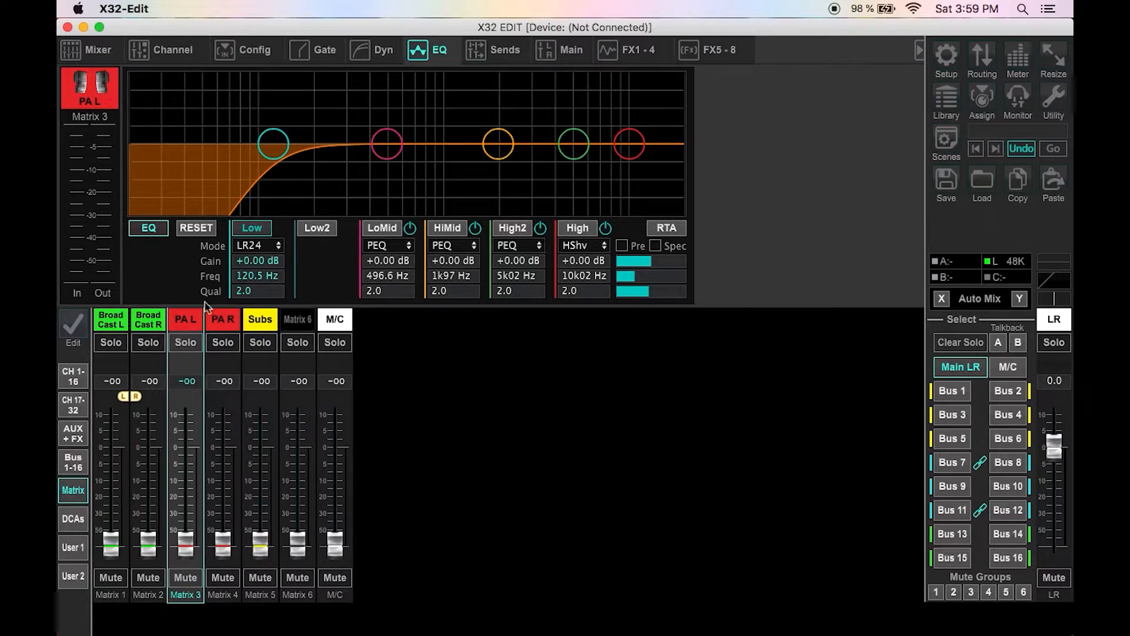
Step: Give the PA R matrix an LR24 low-band filter at 120 Hz and enable its EQ
{"action": "left_click", "coordinate": [223, 318]}
{"action": "left_click", "coordinate": [259, 245]}
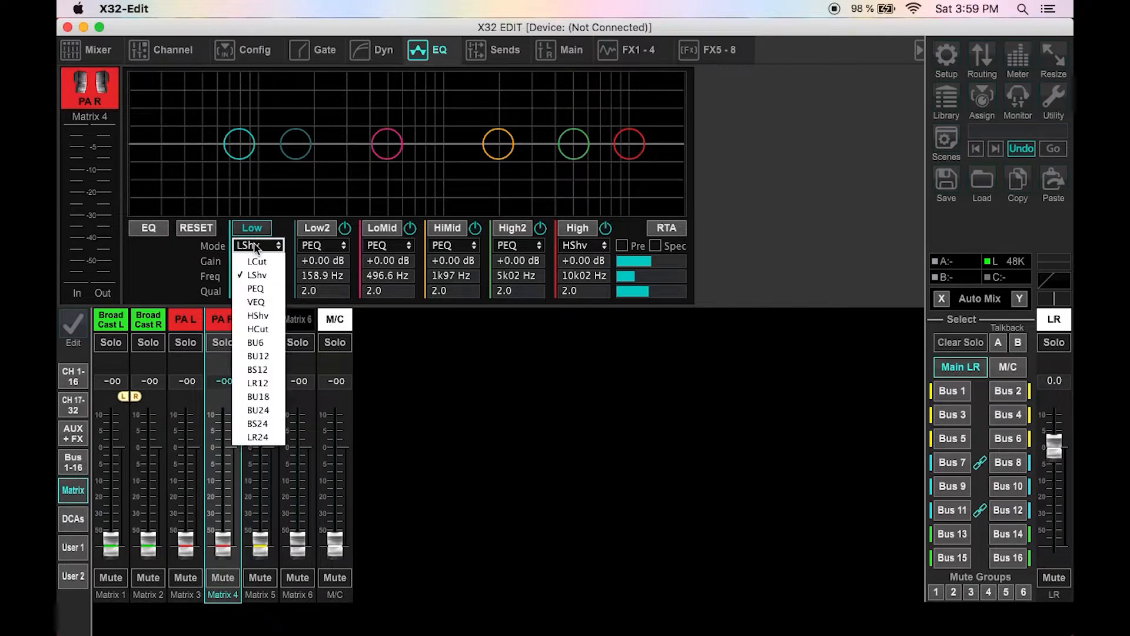
{"action": "left_click", "coordinate": [258, 436]}
{"action": "left_click", "coordinate": [256, 275]}
{"action": "type", "text": "120"}
{"action": "key", "text": "Return"}
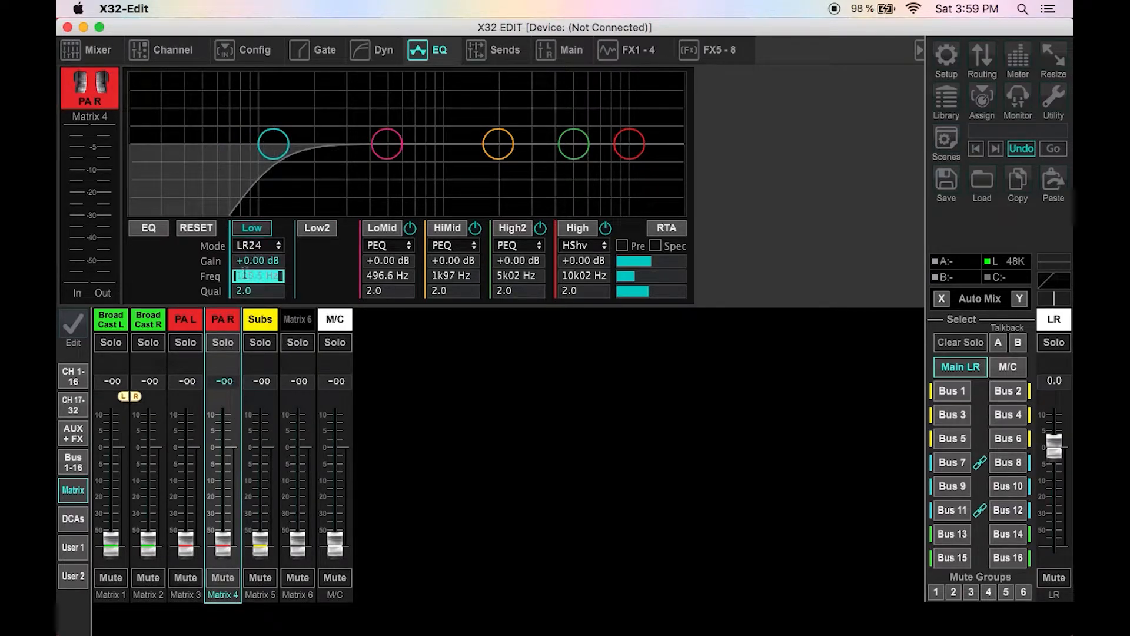
{"action": "left_click", "coordinate": [149, 228]}
Step: Stereo-link the PA L and PA R matrices (Matrix 3 and Matrix 4)
{"action": "left_click", "coordinate": [187, 321]}
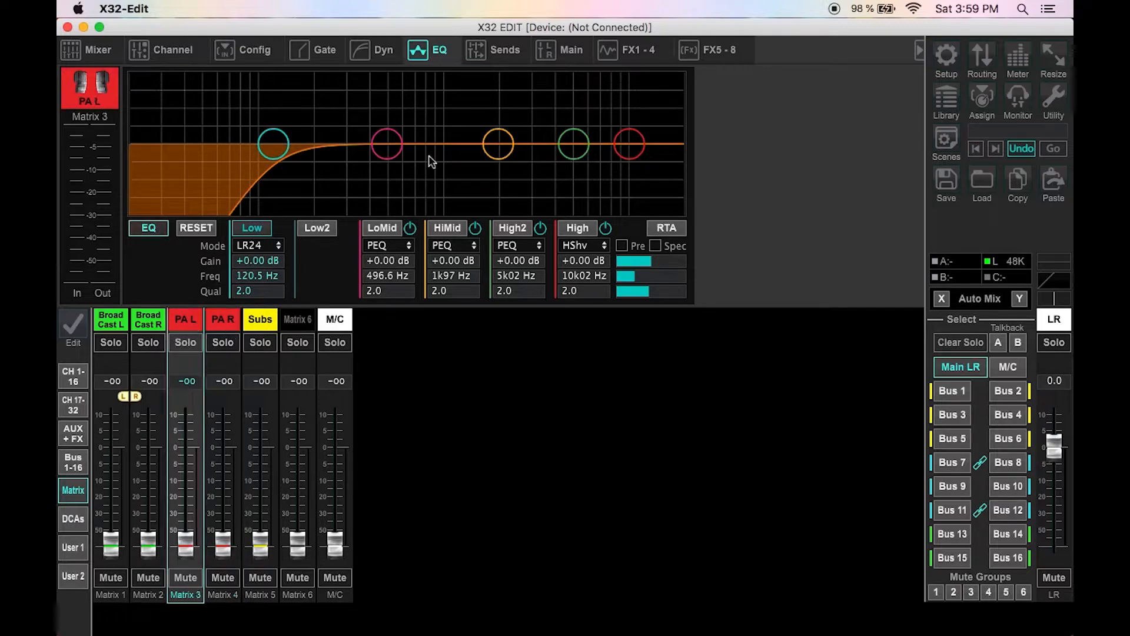
{"action": "left_click", "coordinate": [144, 55]}
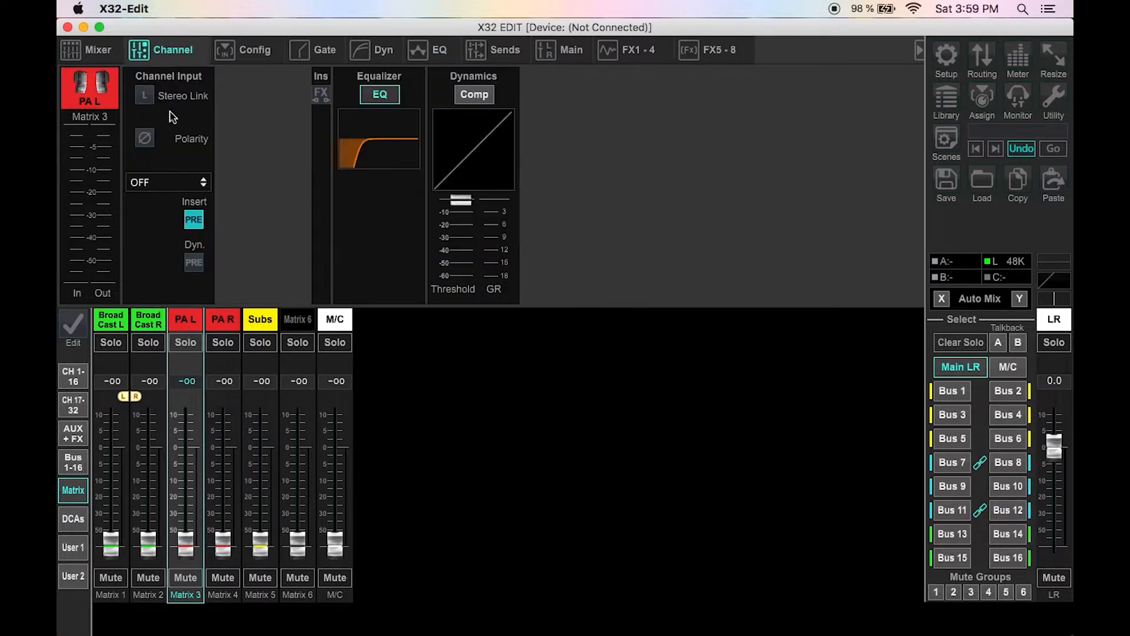
{"action": "left_click", "coordinate": [144, 95]}
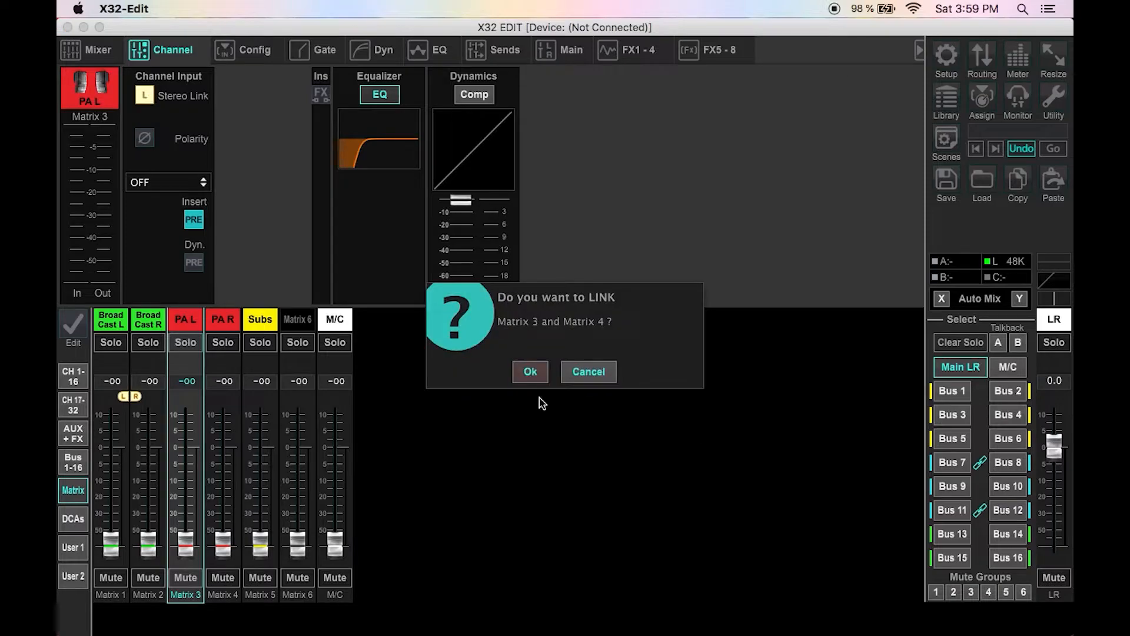
{"action": "left_click", "coordinate": [529, 372]}
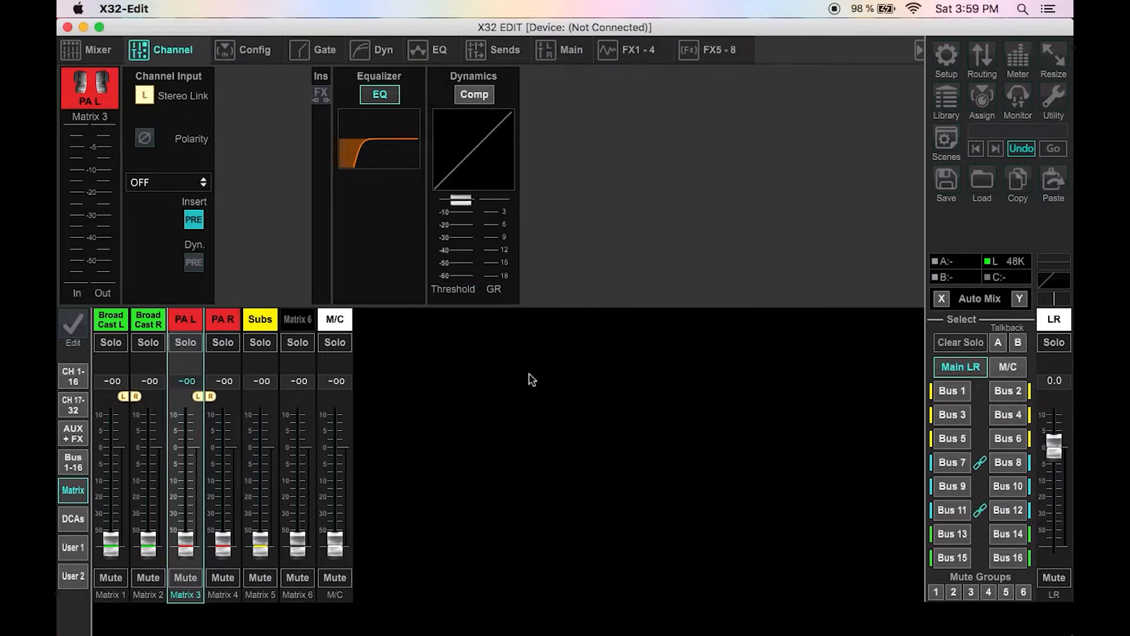
Step: Set the Subs matrix's high EQ band to an LR24 filter at 120 Hz and turn its EQ on
{"action": "left_click", "coordinate": [258, 322]}
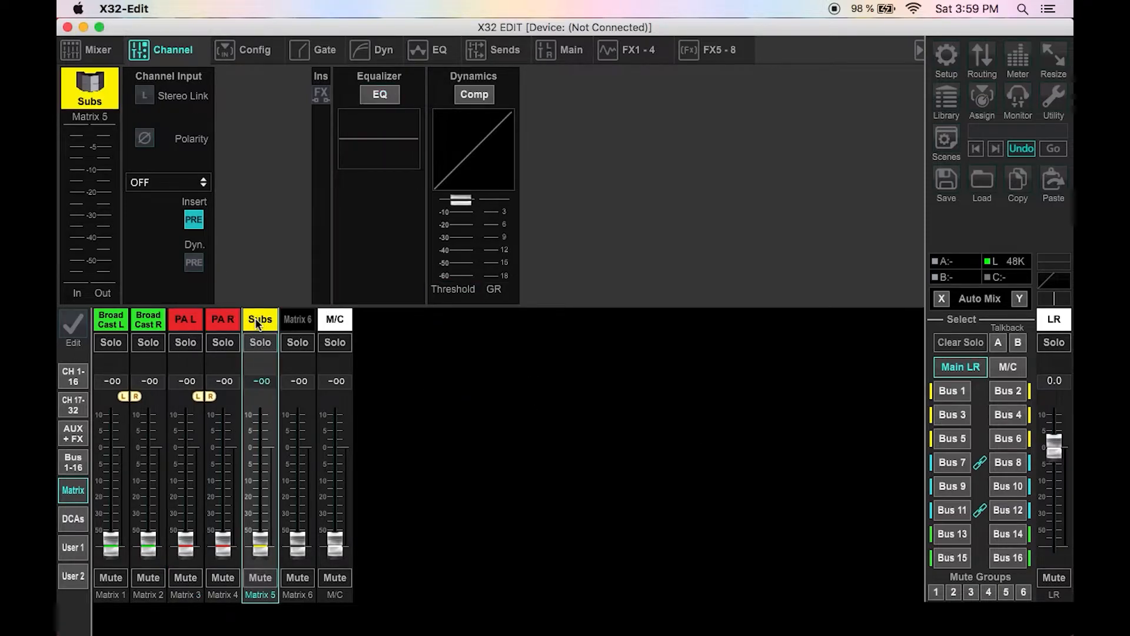
{"action": "left_click", "coordinate": [263, 51]}
{"action": "left_click", "coordinate": [446, 51]}
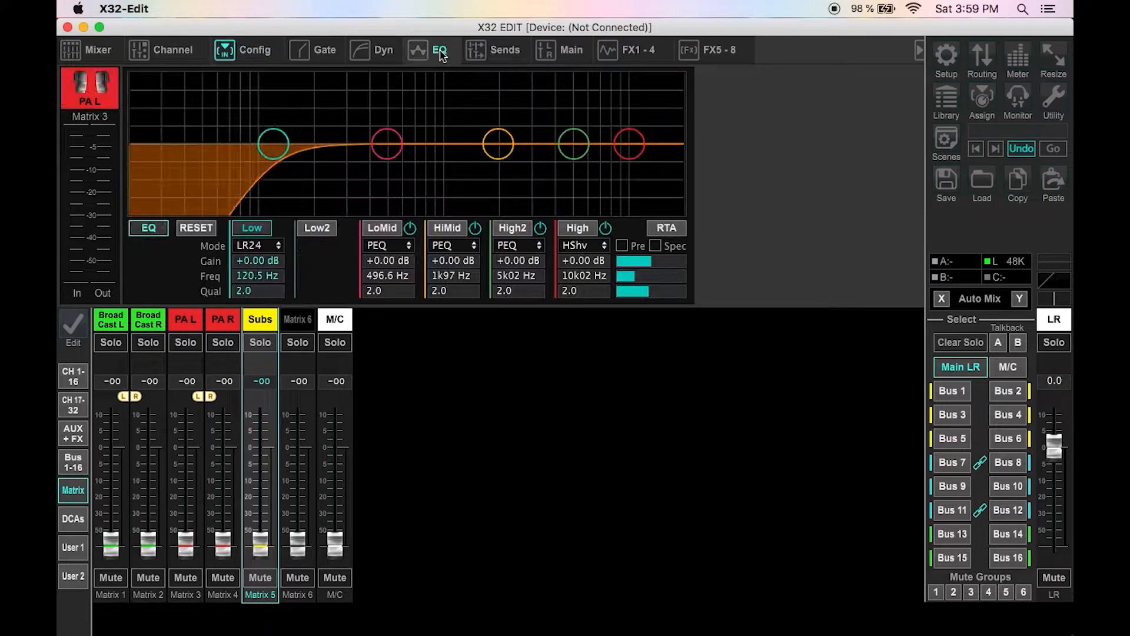
{"action": "left_click", "coordinate": [586, 246]}
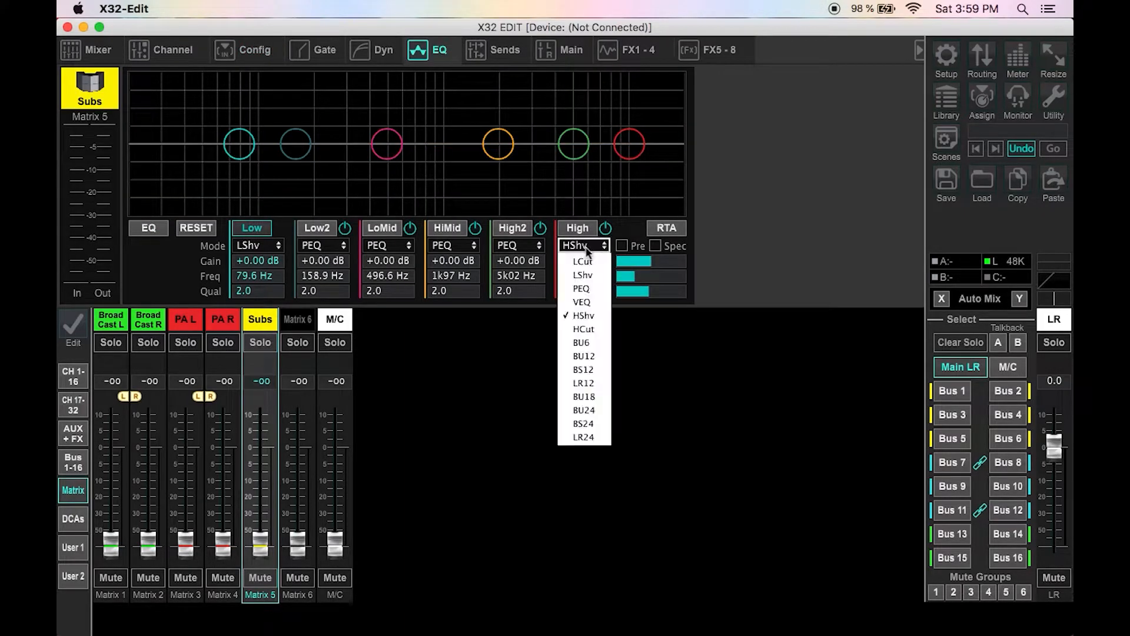
{"action": "left_click", "coordinate": [584, 437]}
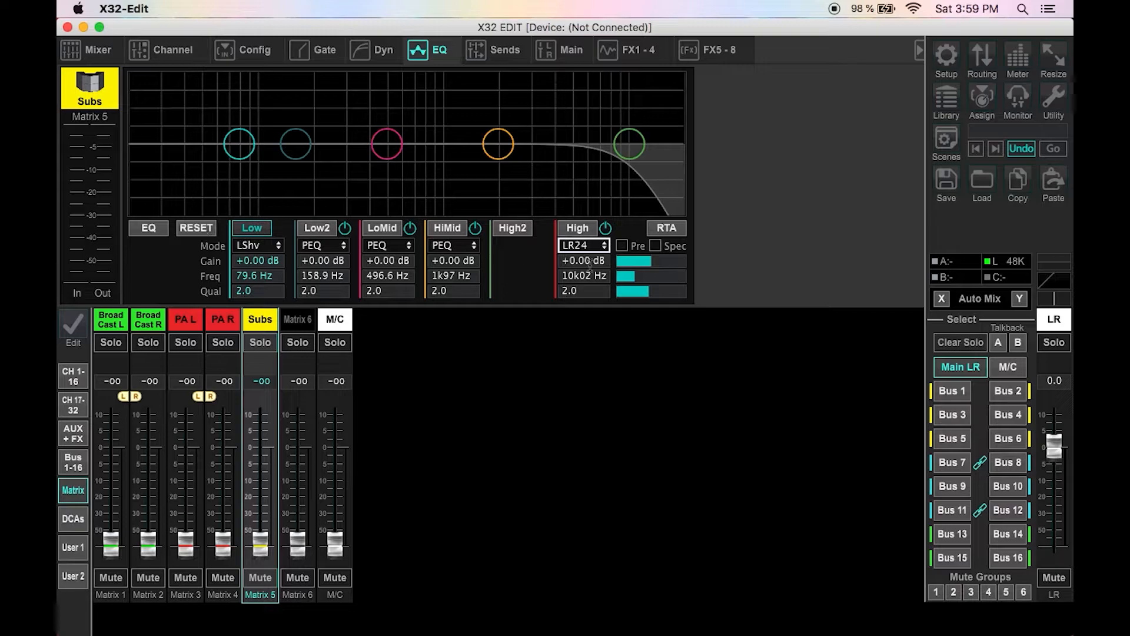
{"action": "double_click", "coordinate": [584, 276]}
{"action": "type", "text": "120"}
{"action": "key", "text": "Return"}
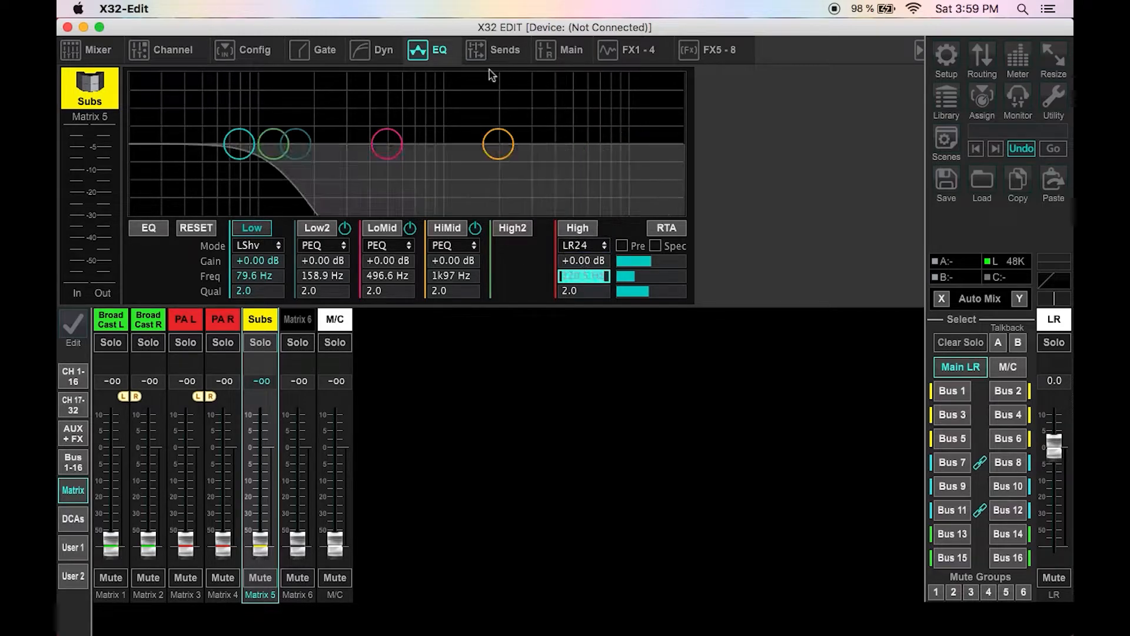
{"action": "left_click", "coordinate": [144, 227]}
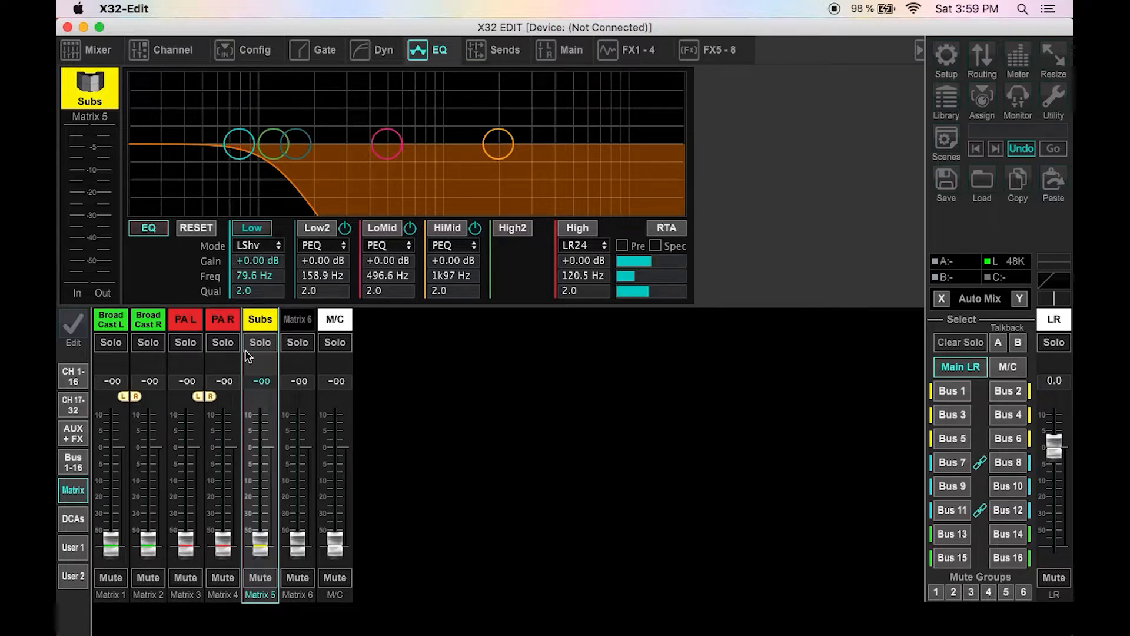
{"action": "left_click", "coordinate": [123, 327]}
{"action": "left_click", "coordinate": [149, 329]}
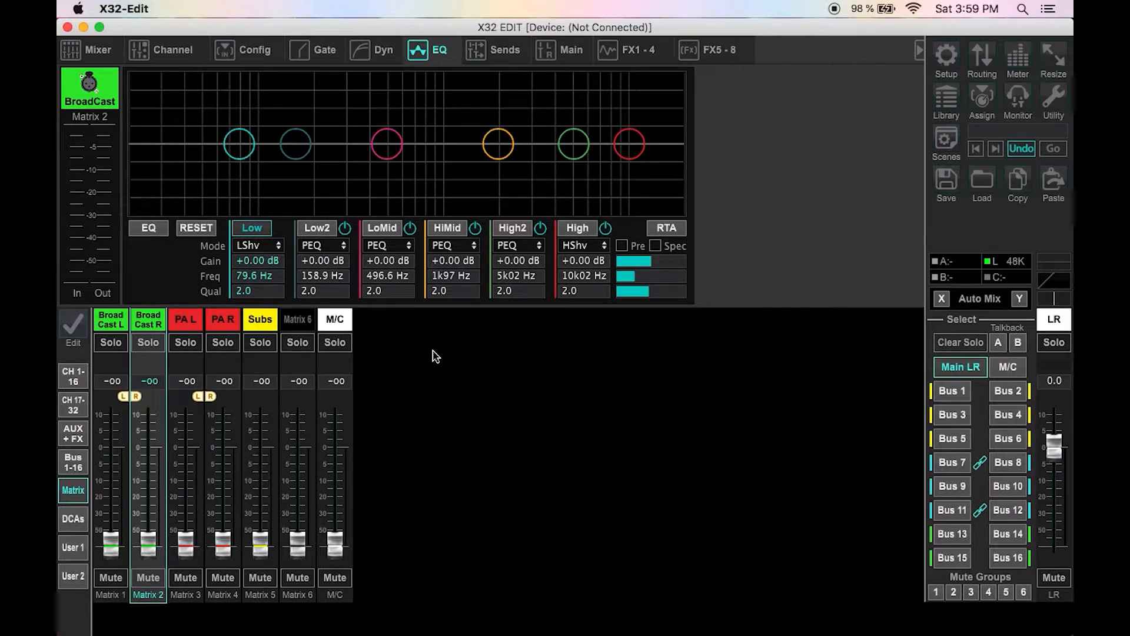
{"action": "left_click", "coordinate": [345, 334]}
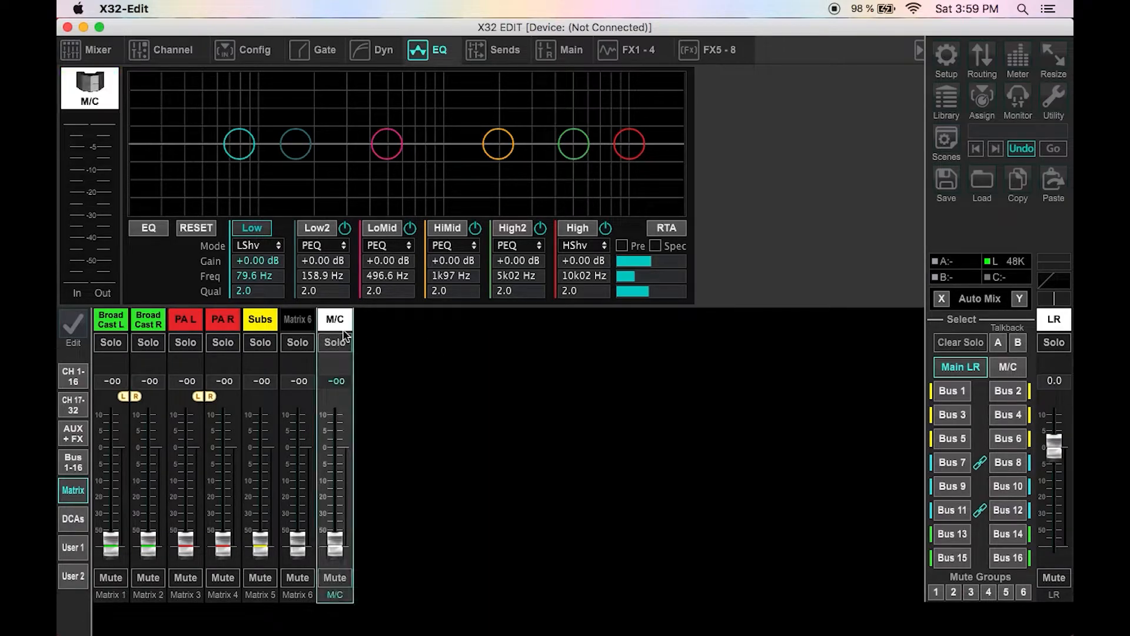
{"action": "left_click", "coordinate": [121, 333]}
{"action": "left_click", "coordinate": [163, 331]}
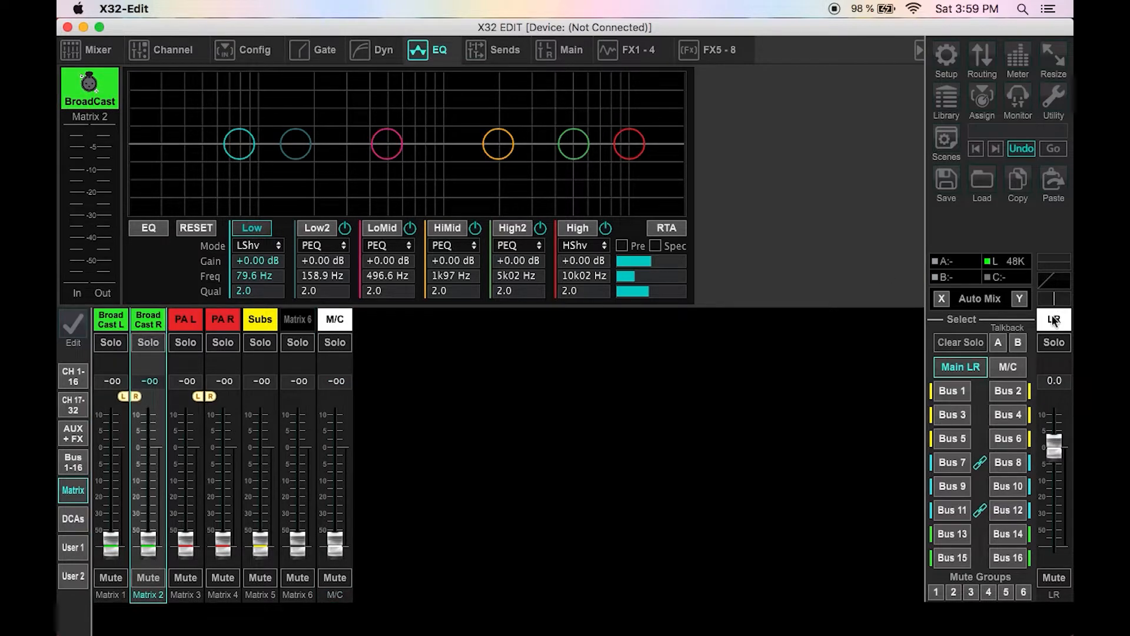
{"action": "left_click", "coordinate": [336, 323]}
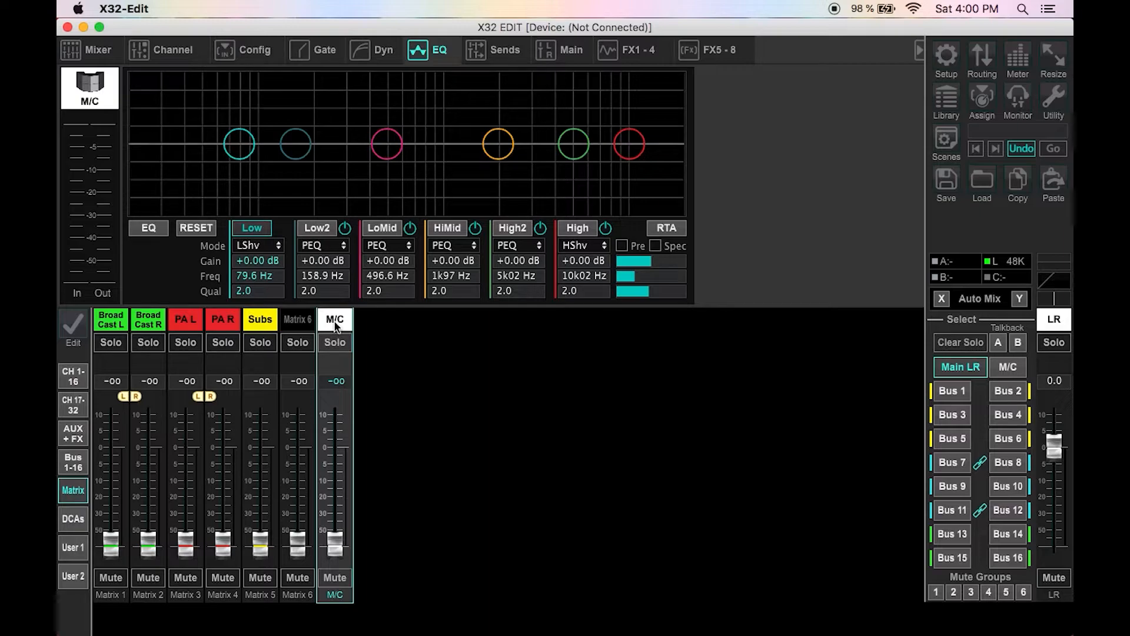
Step: Name input channel 12 "Talback" and colour its strip solid blue
{"action": "left_click", "coordinate": [86, 372]}
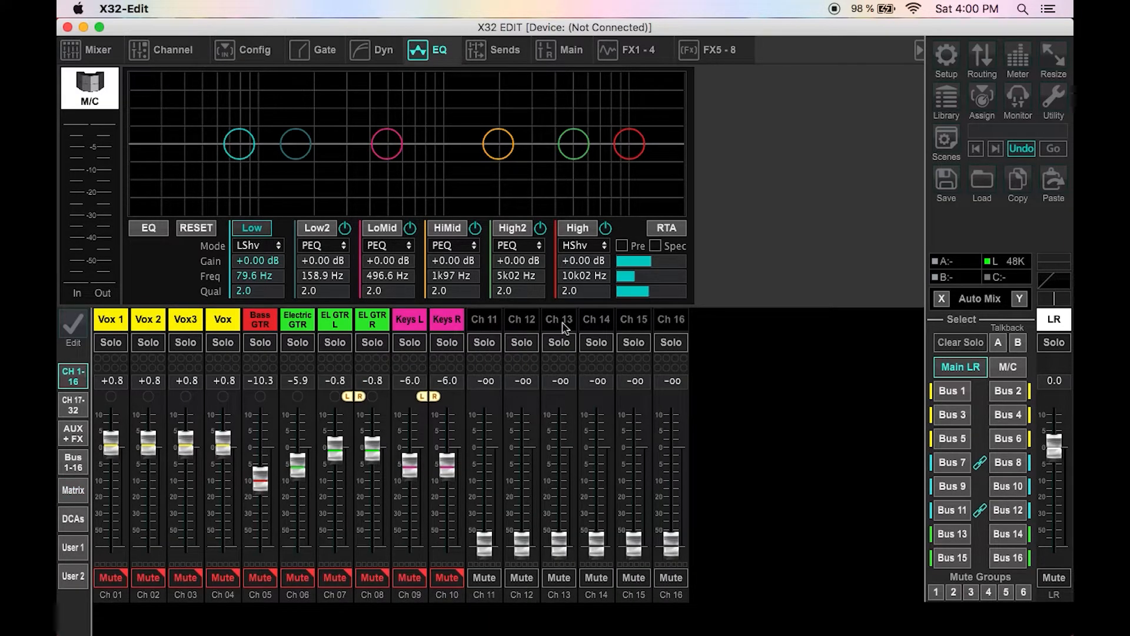
{"action": "left_click", "coordinate": [518, 327]}
{"action": "type", "text": "Talbakc"}
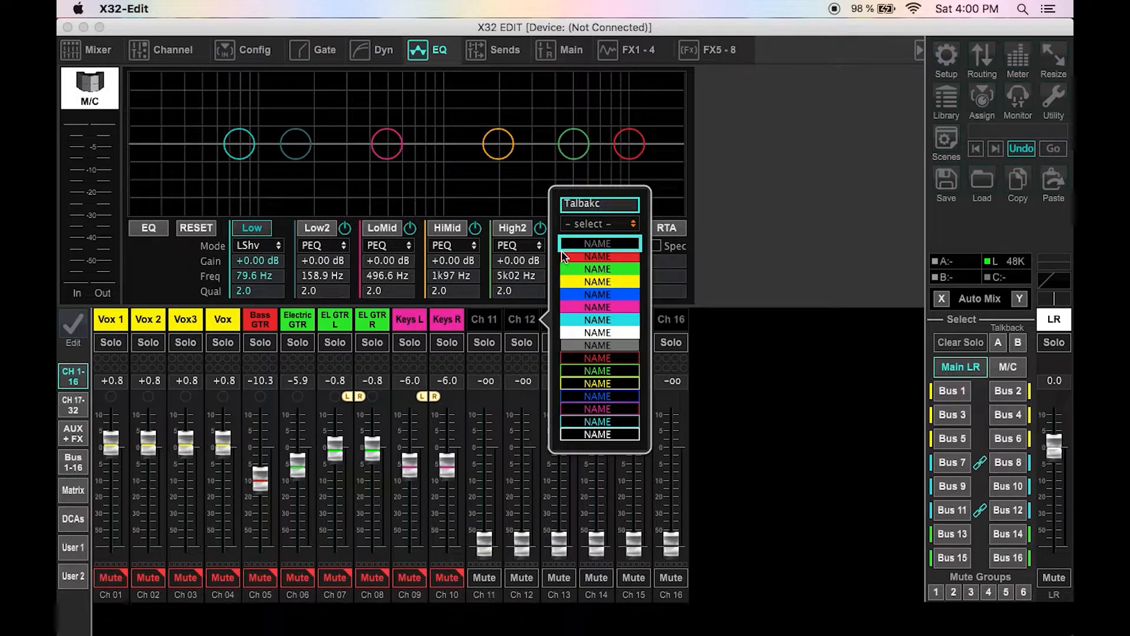
{"action": "key", "text": "BackSpace"}
{"action": "key", "text": "BackSpace"}
{"action": "type", "text": "ck"}
{"action": "left_click", "coordinate": [603, 303]}
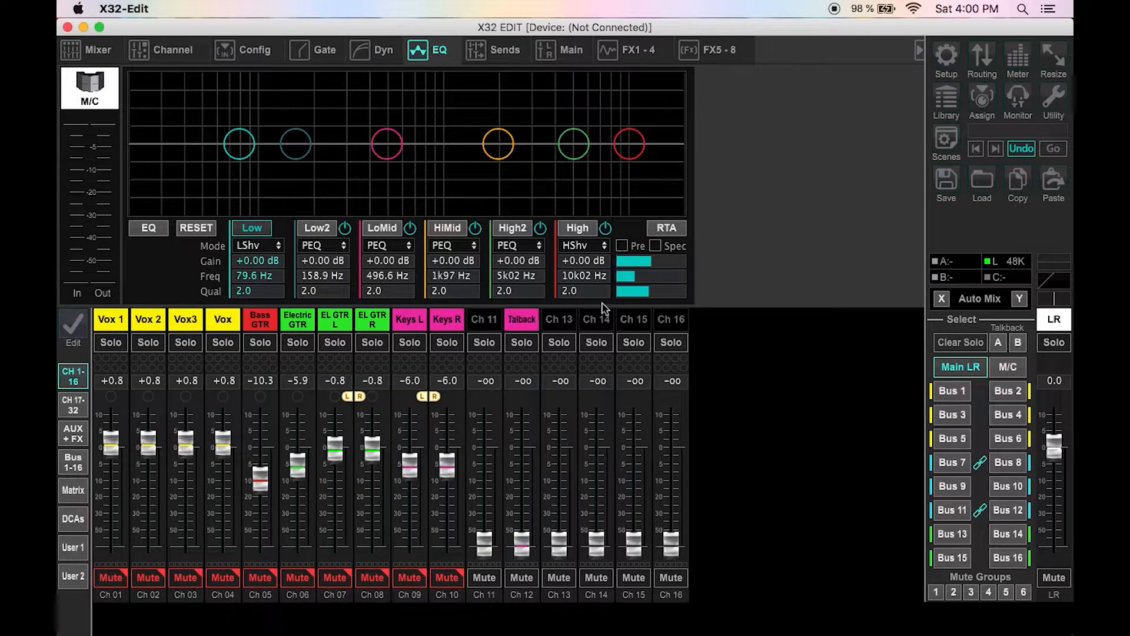
{"action": "left_click", "coordinate": [532, 320]}
{"action": "left_click", "coordinate": [613, 289]}
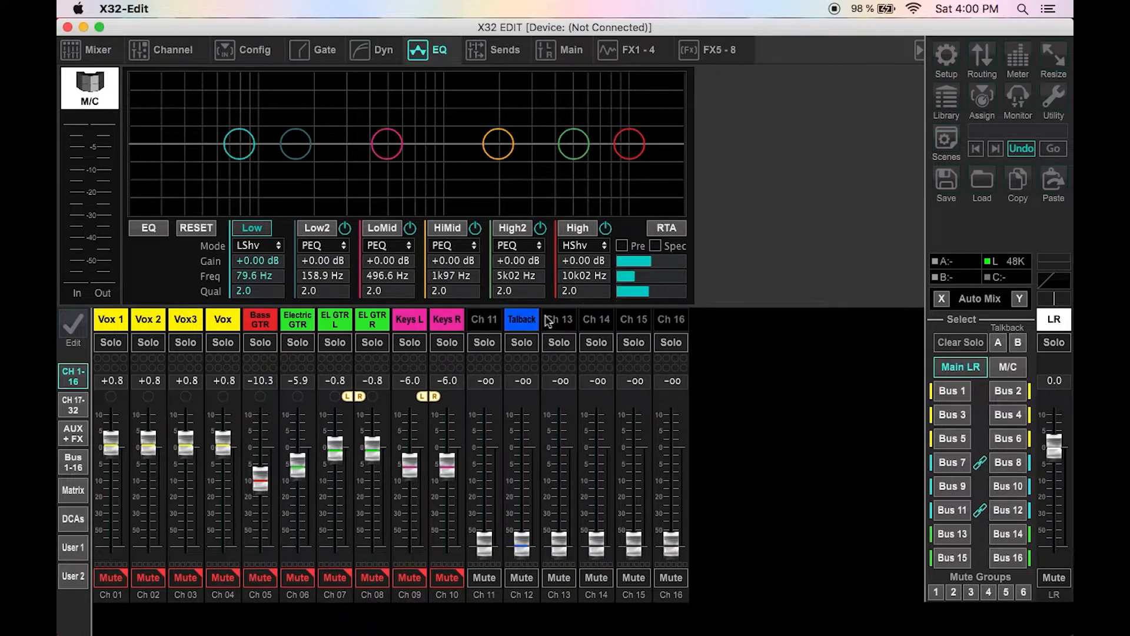
Step: Reroute the channel 12 talkback input from the Main Stereo output to the Mono/Center output
{"action": "left_click", "coordinate": [537, 323]}
{"action": "left_click", "coordinate": [252, 61]}
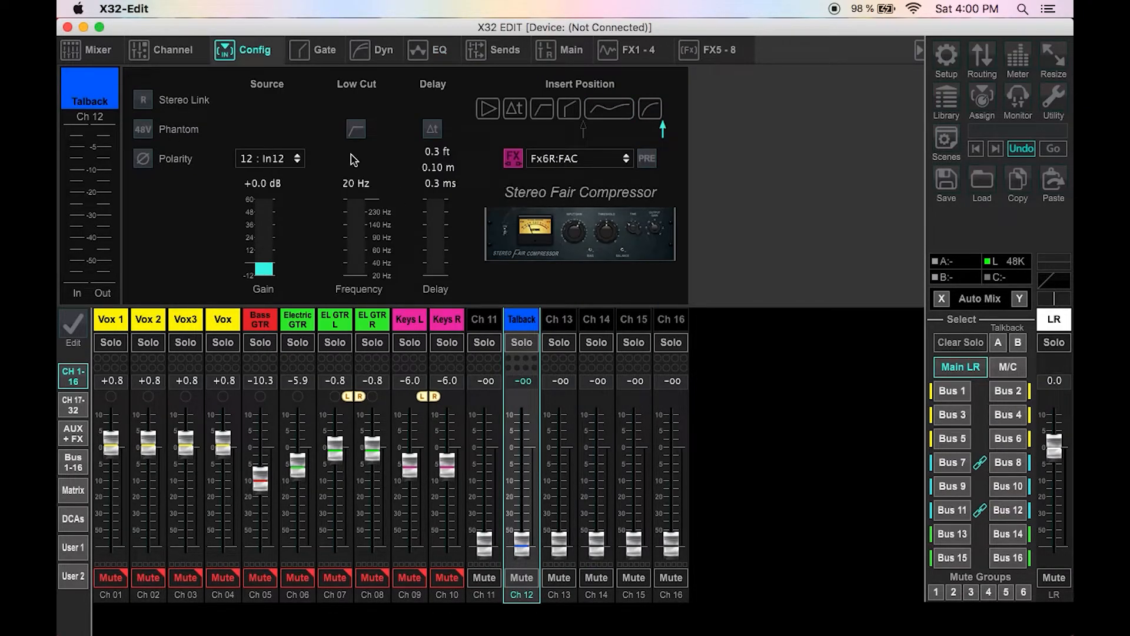
{"action": "left_click", "coordinate": [160, 57]}
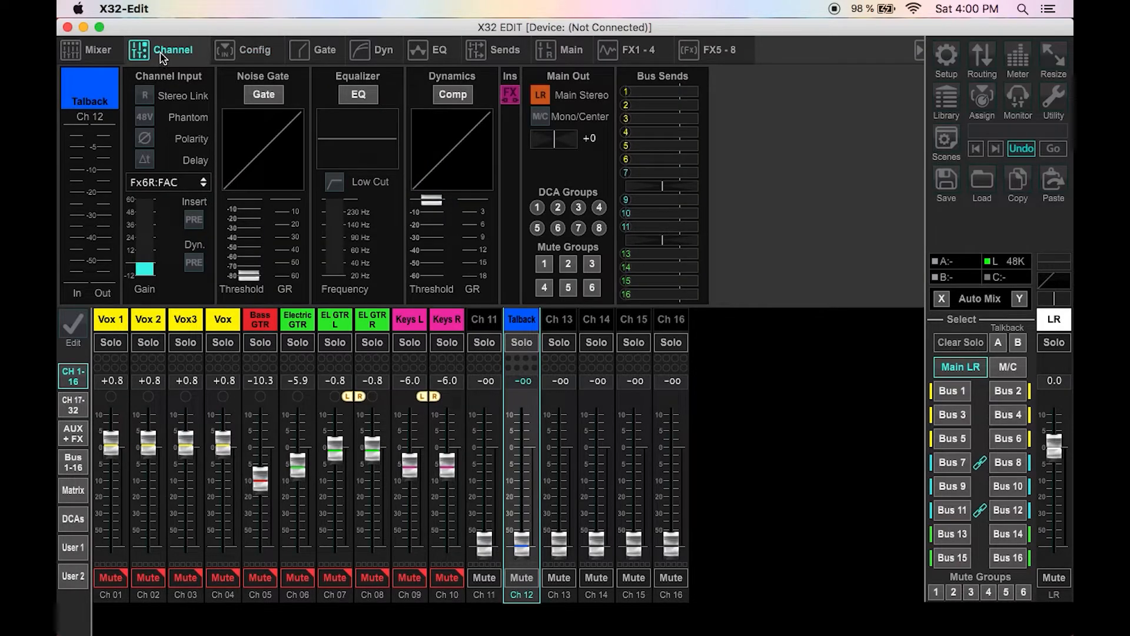
{"action": "left_click", "coordinate": [540, 95]}
{"action": "left_click", "coordinate": [542, 117]}
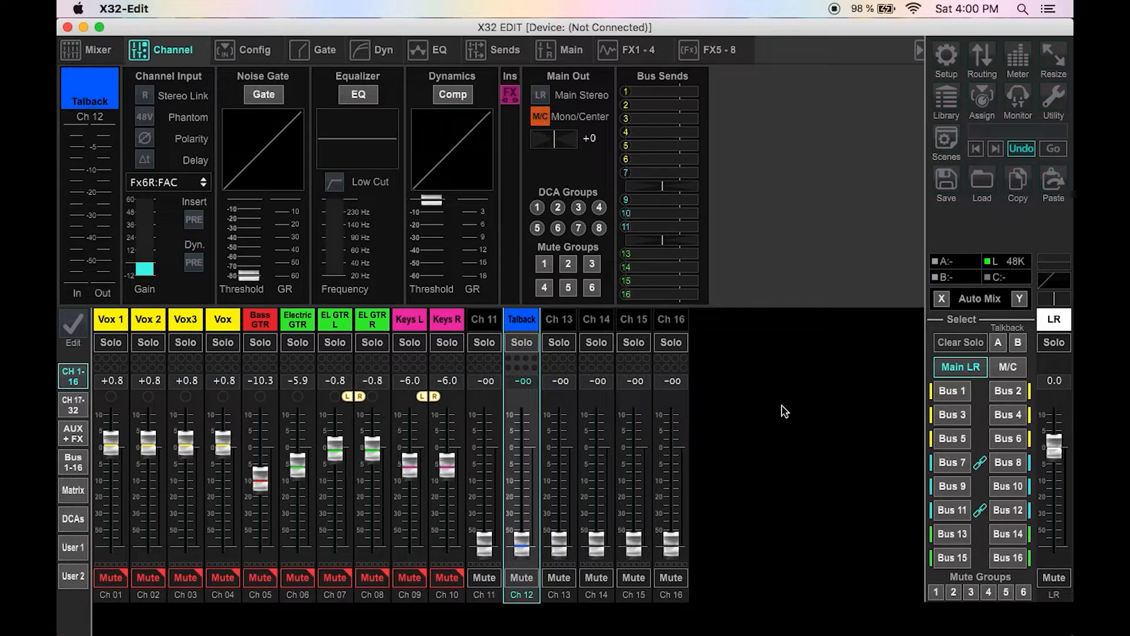
Step: Raise the M/C channel's send to the linked broadcast matrix pair (Matrix 1) to about 0 dB
{"action": "left_click", "coordinate": [73, 490]}
{"action": "left_click", "coordinate": [338, 319]}
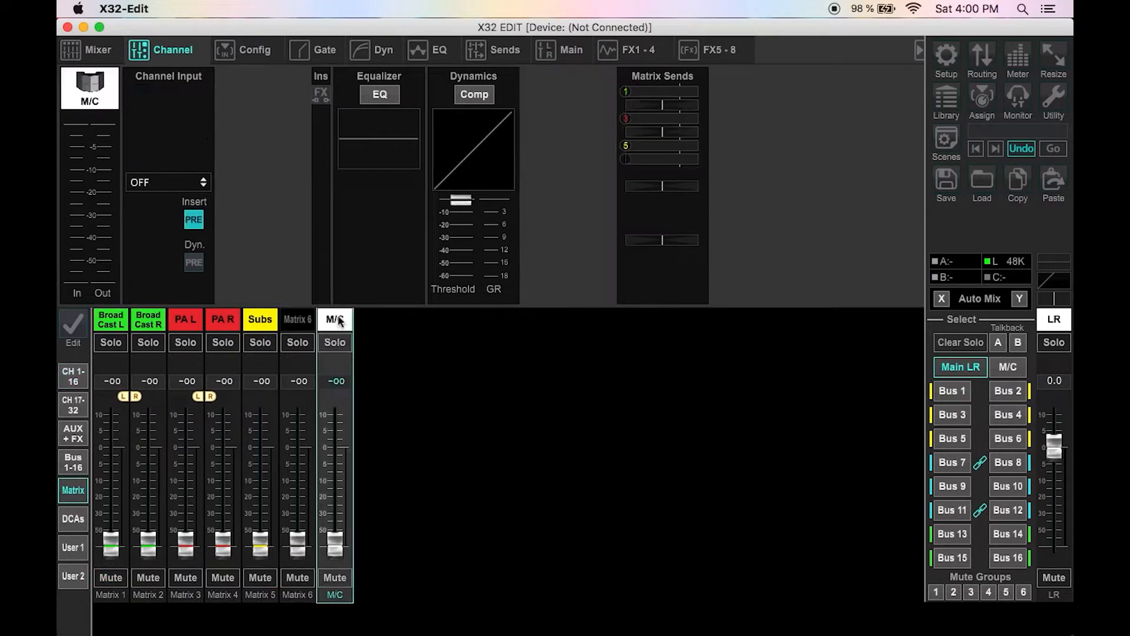
{"action": "left_click_drag", "start_coordinate": [632, 94], "coordinate": [780, 90]}
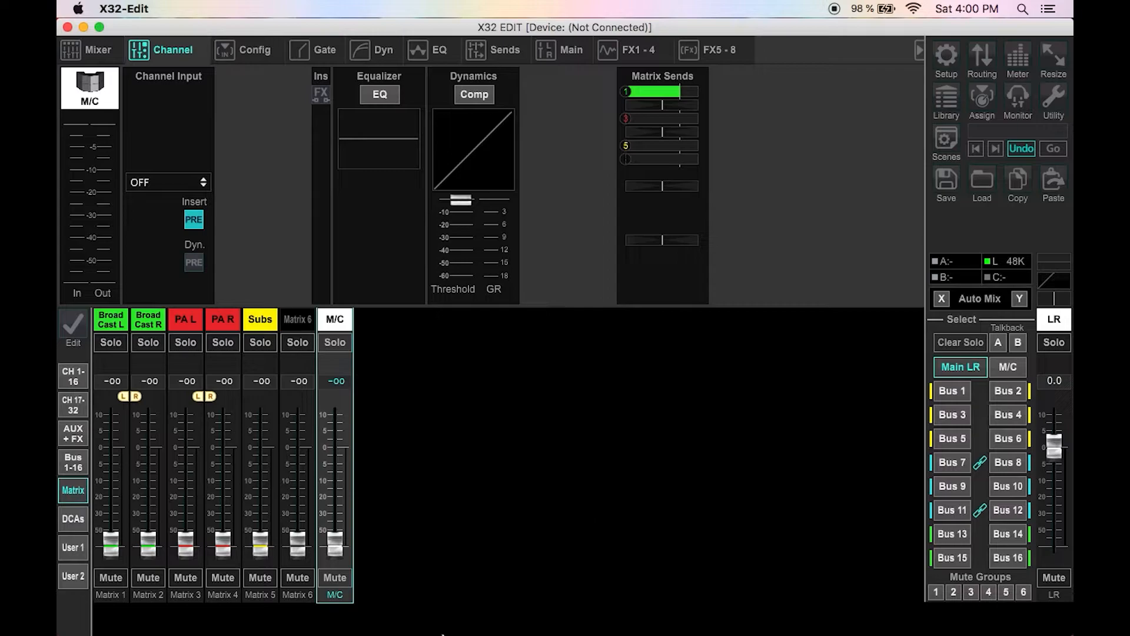
Step: Set the M/C channel's fader level to 0 dB and colour its strip solid blue
{"action": "left_click", "coordinate": [340, 381]}
{"action": "type", "text": "0"}
{"action": "key", "text": "Return"}
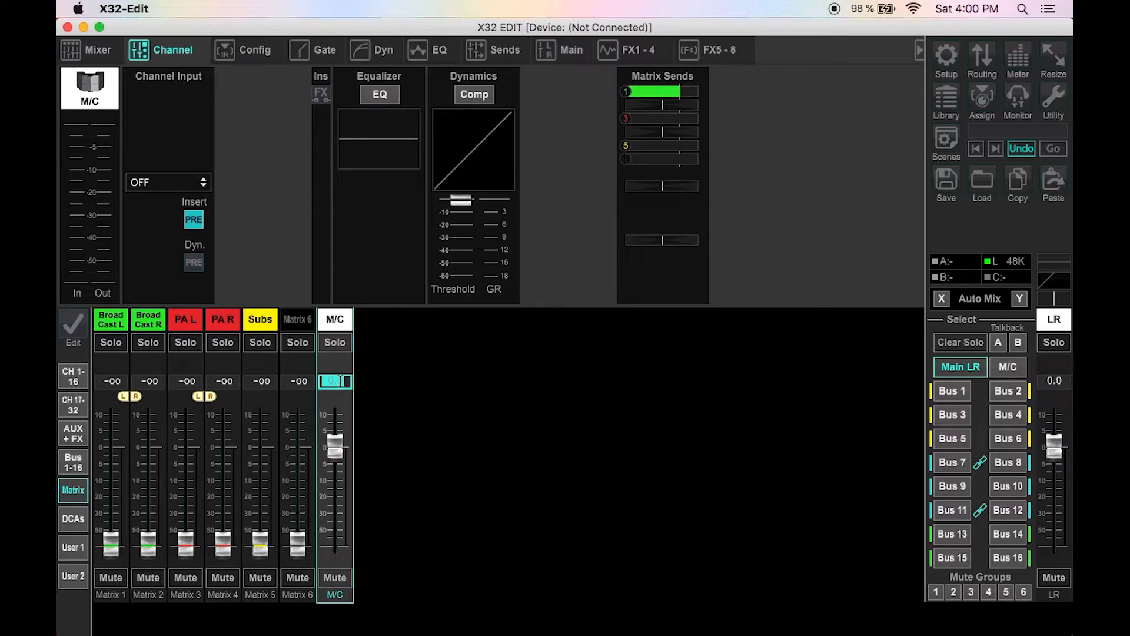
{"action": "left_click", "coordinate": [343, 321]}
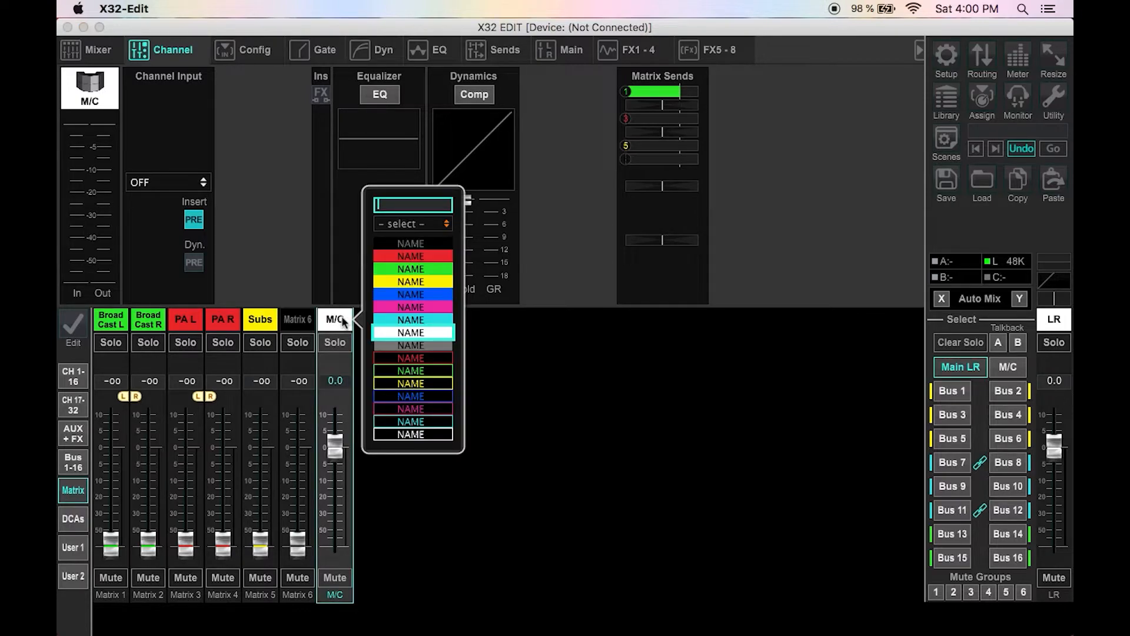
{"action": "left_click", "coordinate": [421, 304]}
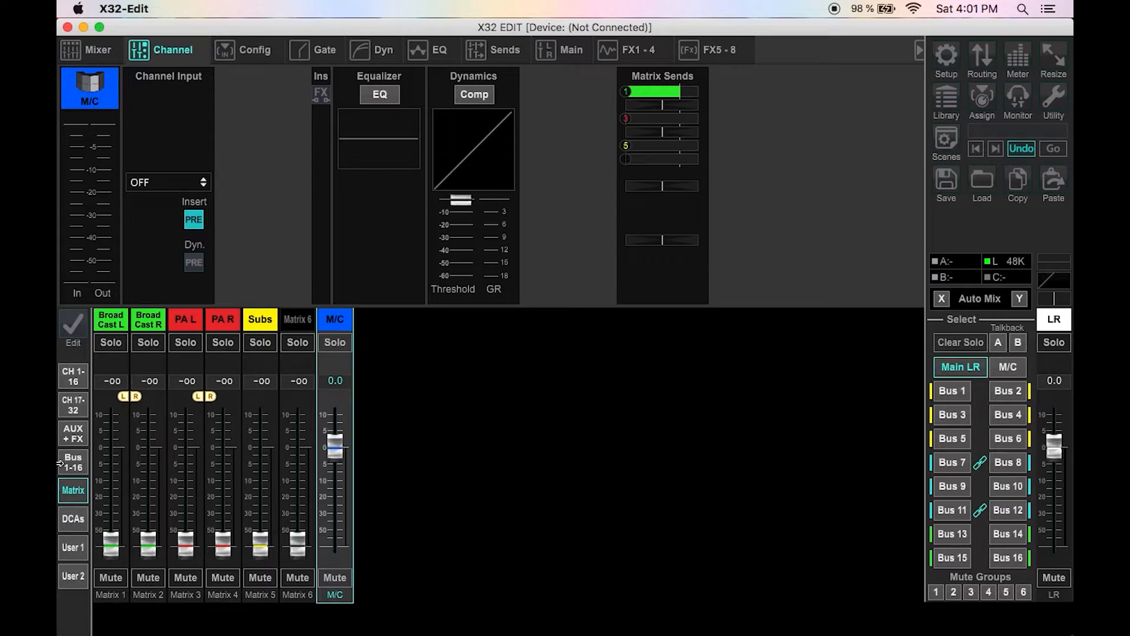
Step: Raise the Electric GTR channel fader to about -2.9 dB and the linked EL GTR pair to about -0.4 dB
{"action": "left_click", "coordinate": [99, 51]}
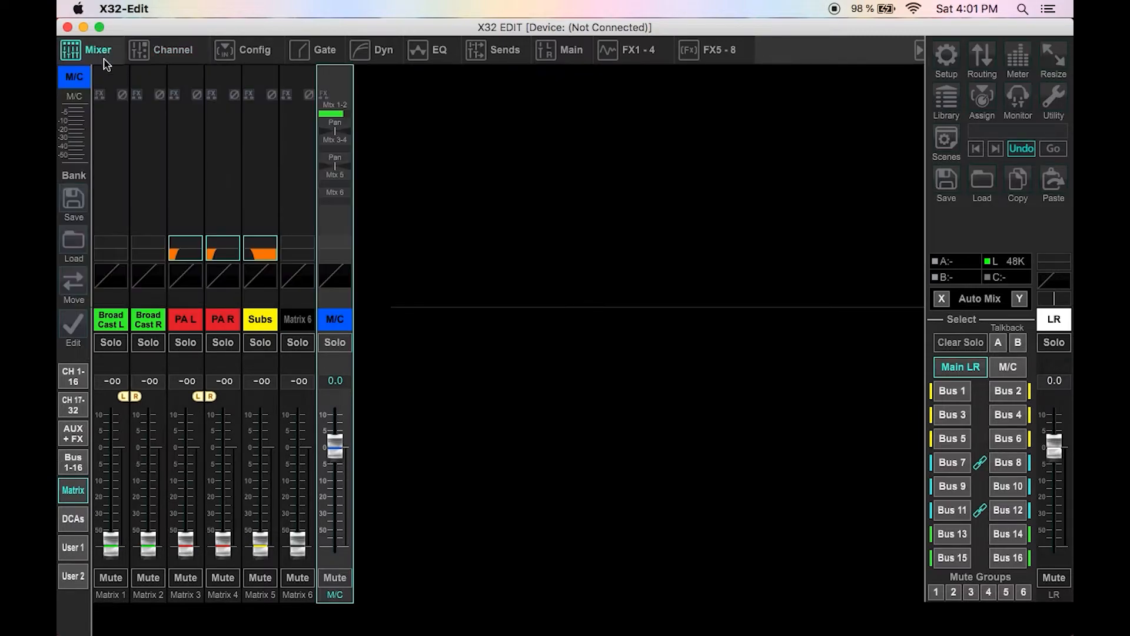
{"action": "left_click", "coordinate": [69, 526]}
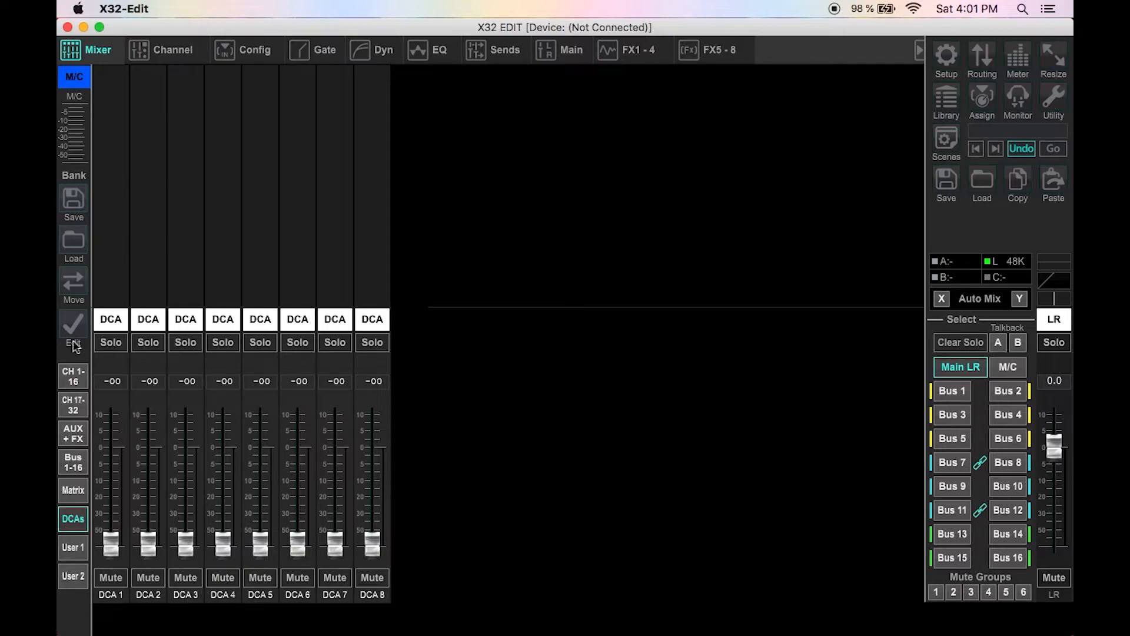
{"action": "left_click", "coordinate": [71, 376]}
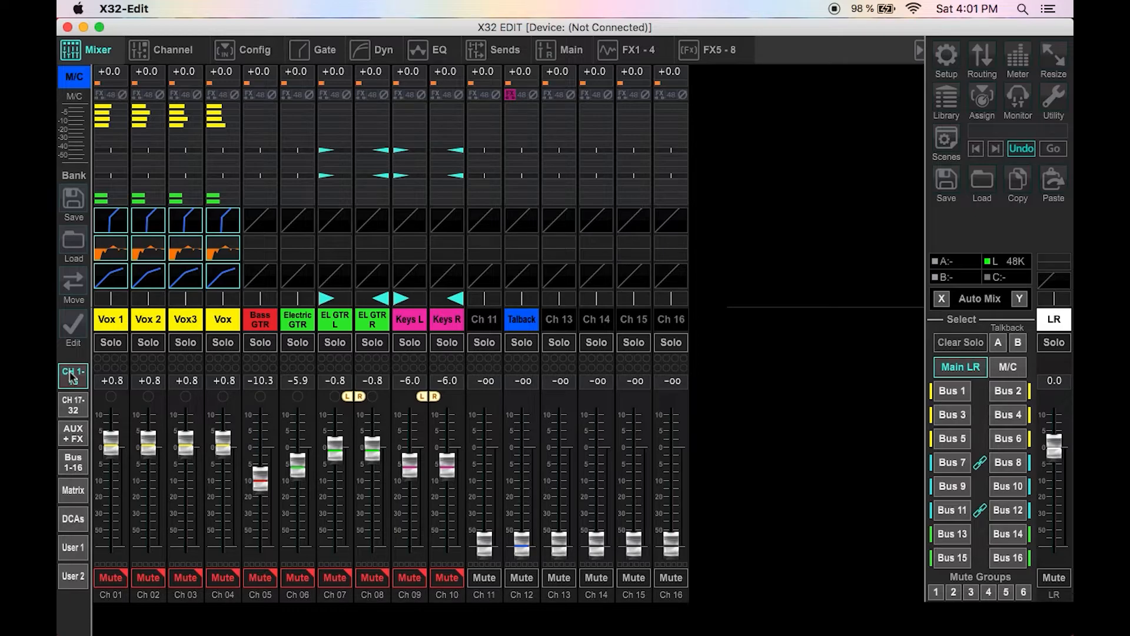
{"action": "left_click_drag", "start_coordinate": [300, 480], "coordinate": [301, 467]}
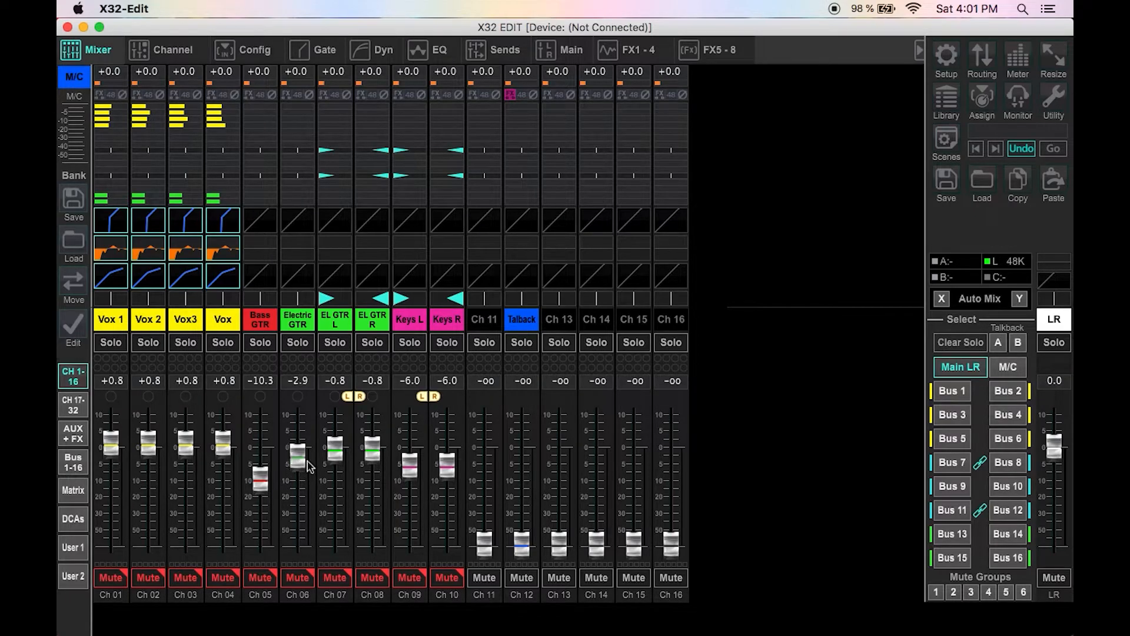
{"action": "left_click_drag", "start_coordinate": [378, 461], "coordinate": [378, 458]}
{"action": "left_click_drag", "start_coordinate": [377, 458], "coordinate": [378, 457]}
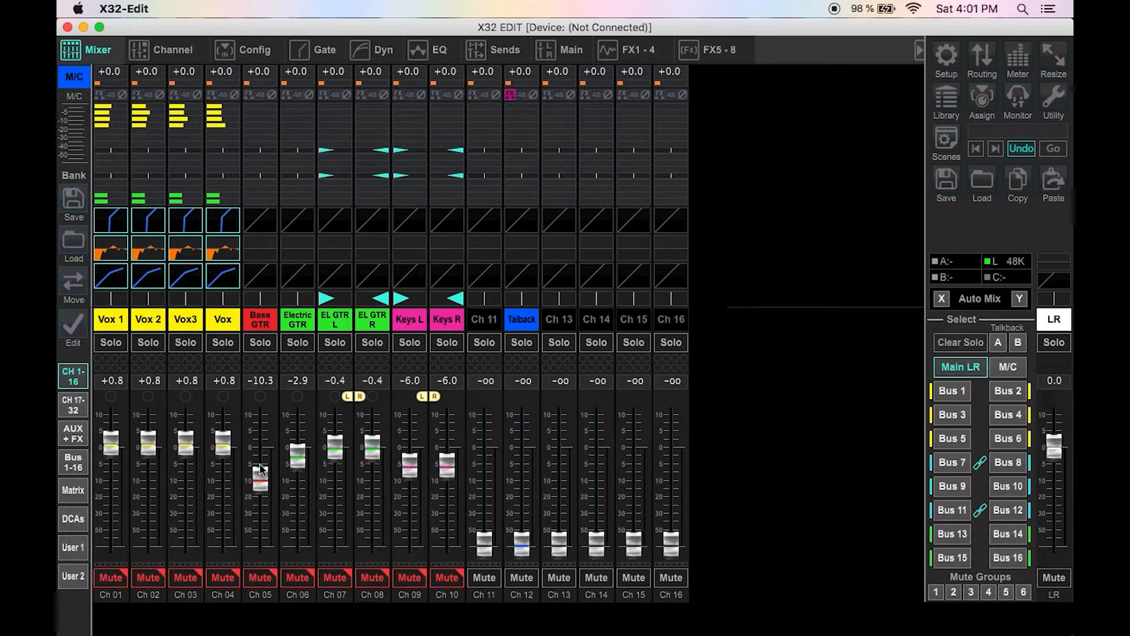
Step: Assign the linked EL GTR channels to DCA 2 and label that DCA "Guitars" in solid green
{"action": "left_click", "coordinate": [331, 359]}
{"action": "left_click", "coordinate": [72, 517]}
{"action": "left_click", "coordinate": [148, 330]}
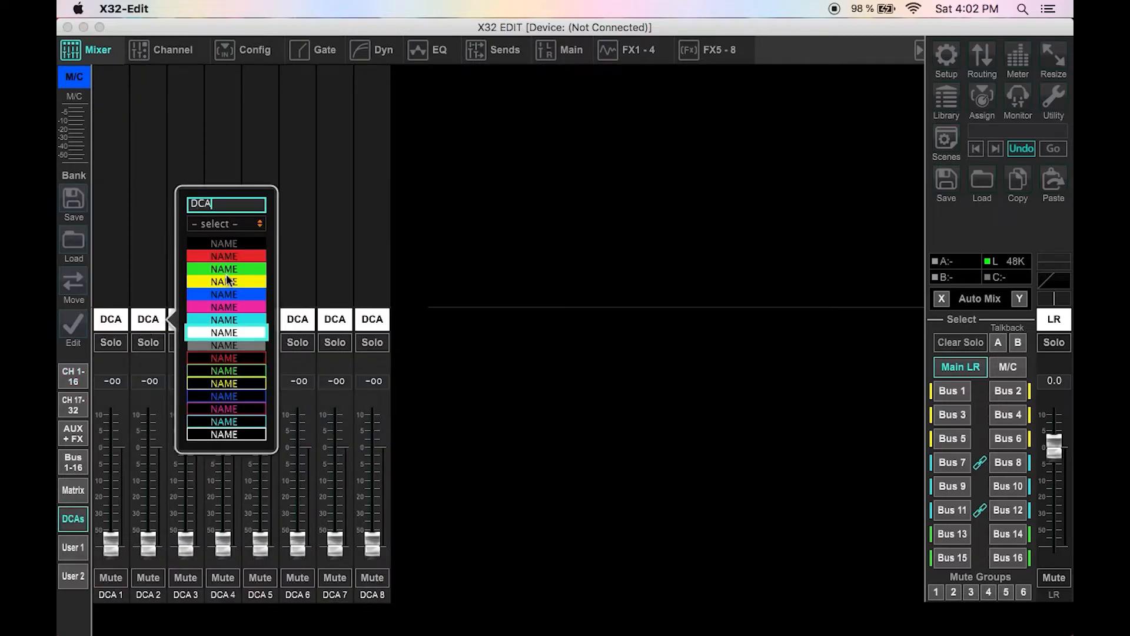
{"action": "left_click", "coordinate": [230, 269]}
{"action": "left_click", "coordinate": [144, 318]}
{"action": "key", "text": "BackSpace"}
{"action": "key", "text": "BackSpace"}
{"action": "key", "text": "BackSpace"}
{"action": "type", "text": "Gui"}
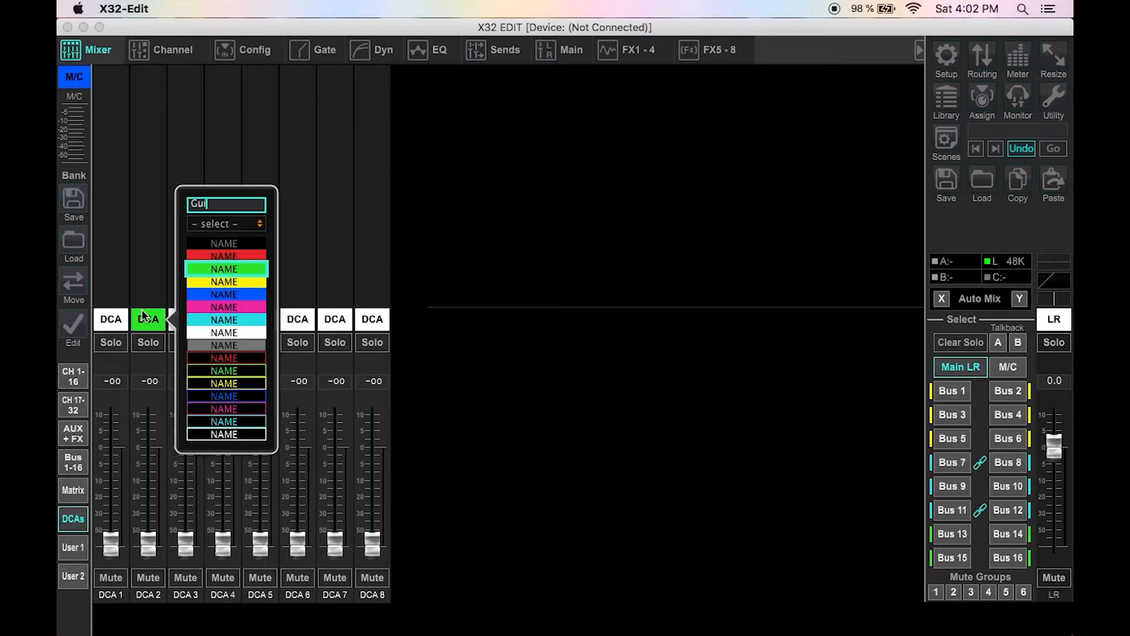
{"action": "type", "text": "tars"}
{"action": "key", "text": "Return"}
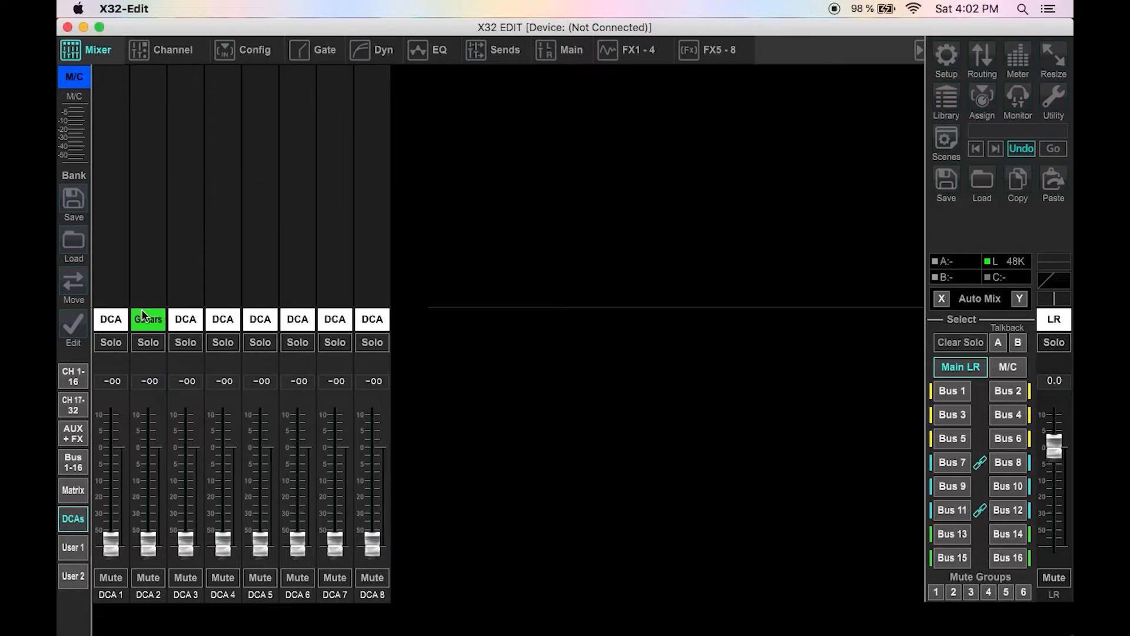
Step: Set the level of the Guitars DCA to 0 dB
{"action": "left_click", "coordinate": [149, 381]}
{"action": "type", "text": "0"}
{"action": "key", "text": "Return"}
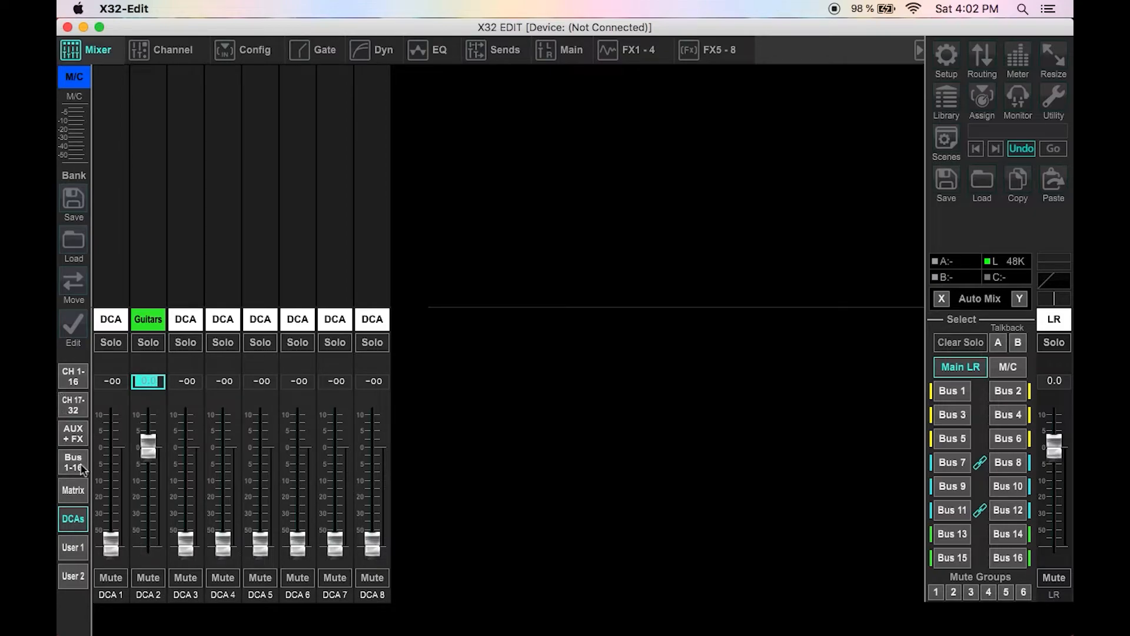
Step: Raise the Guitars DCA fader to about +2.6 dB
{"action": "left_click", "coordinate": [65, 380]}
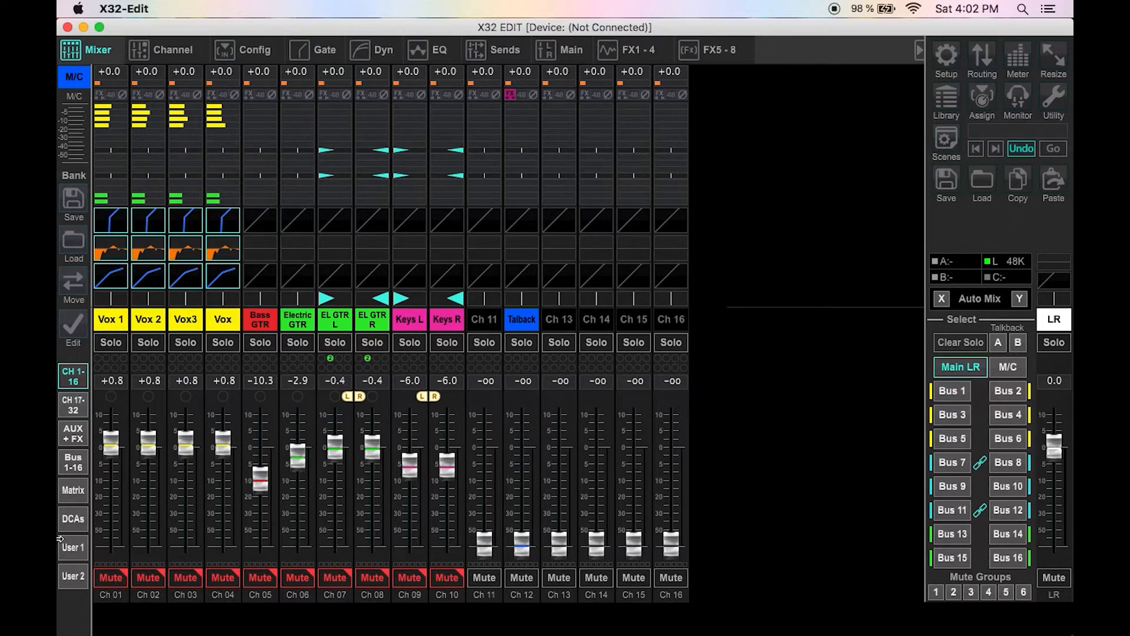
{"action": "left_click", "coordinate": [69, 520]}
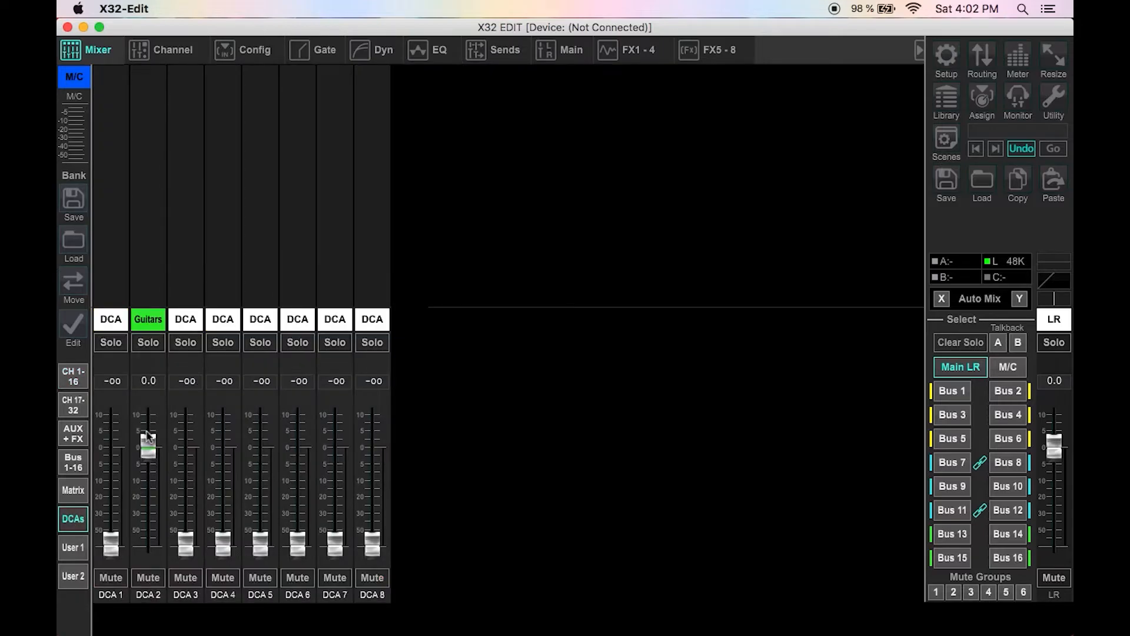
{"action": "mouse_move", "coordinate": [148, 448]}
{"action": "left_mouse_down"}
{"action": "mouse_move", "coordinate": [151, 461]}
{"action": "mouse_move", "coordinate": [145, 434]}
{"action": "left_mouse_up"}
Step: Assign the Electric GTR input channel to DCA 2 as well
{"action": "left_click", "coordinate": [81, 381]}
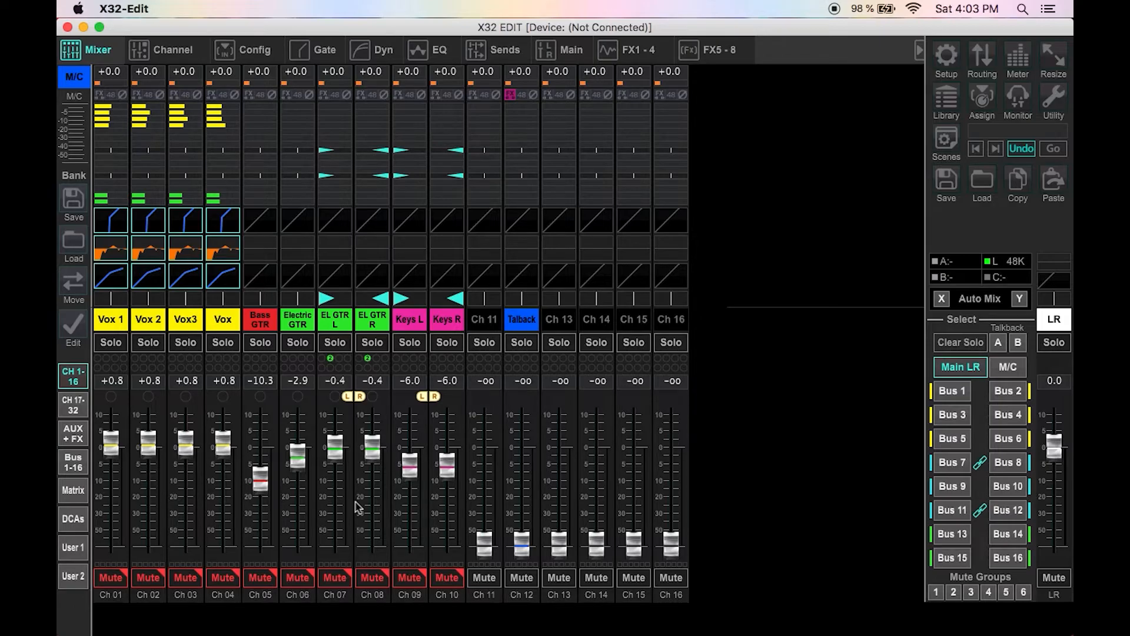
{"action": "left_click", "coordinate": [293, 358]}
{"action": "left_click", "coordinate": [68, 468]}
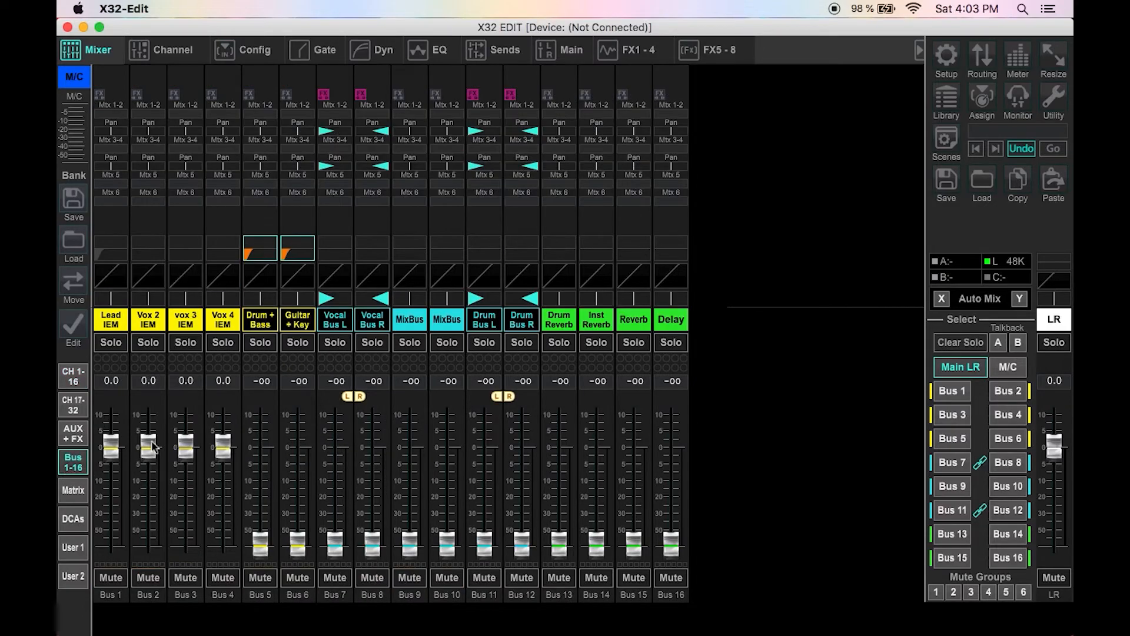
Step: Name DCA 1 "Vocals"
{"action": "left_click", "coordinate": [73, 518]}
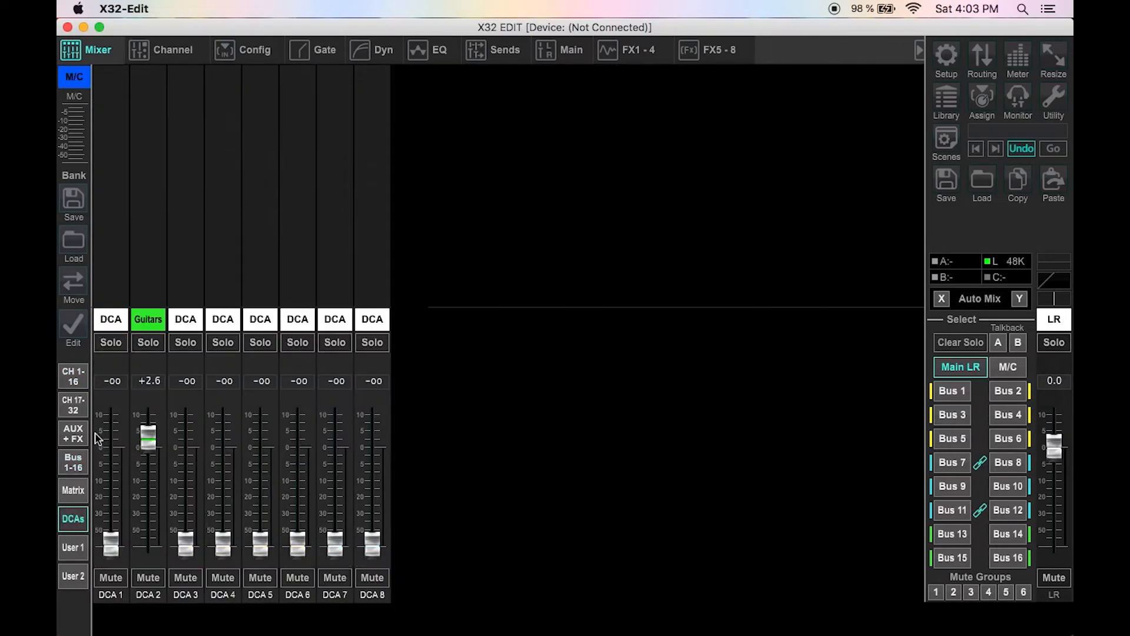
{"action": "left_click", "coordinate": [109, 319]}
{"action": "key", "text": "BackSpace"}
{"action": "key", "text": "BackSpace"}
{"action": "key", "text": "BackSpace"}
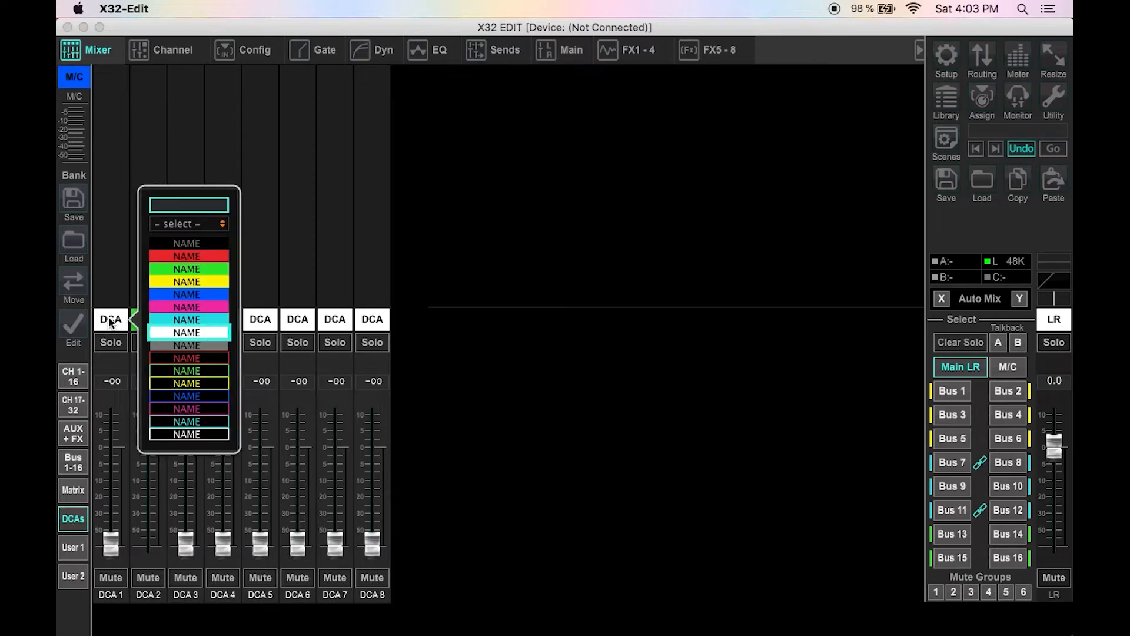
{"action": "type", "text": "Vocals"}
{"action": "key", "text": "Return"}
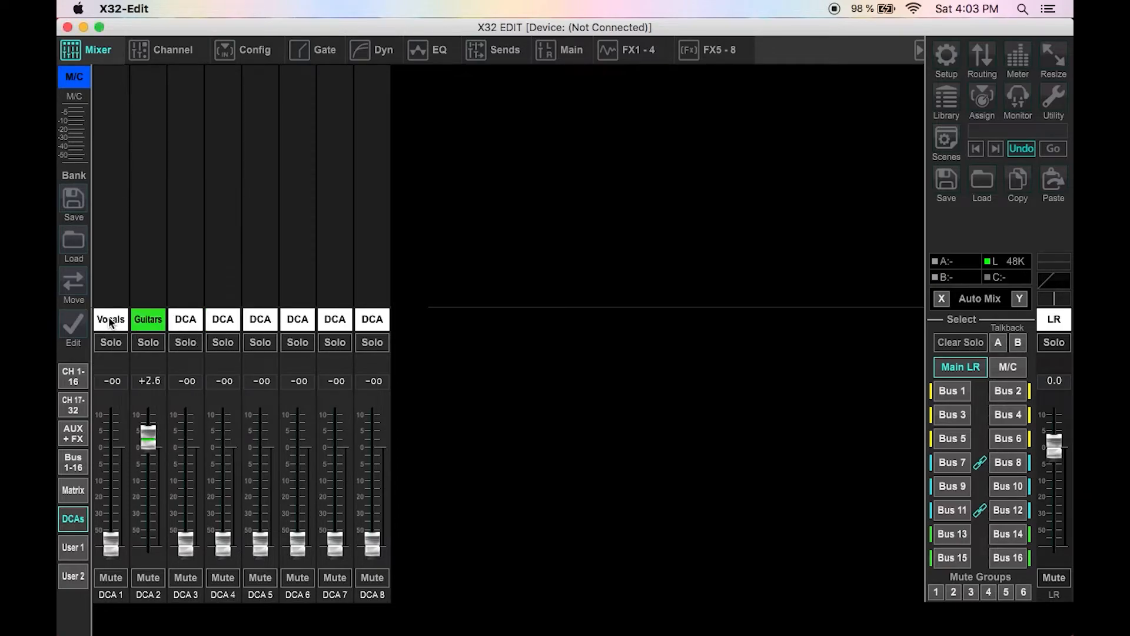
Step: Rename DCA 2 as "Drums"
{"action": "left_click", "coordinate": [142, 323]}
{"action": "key", "text": "BackSpace"}
{"action": "key", "text": "BackSpace"}
{"action": "key", "text": "BackSpace"}
{"action": "key", "text": "BackSpace"}
{"action": "key", "text": "BackSpace"}
{"action": "key", "text": "BackSpace"}
{"action": "key", "text": "BackSpace"}
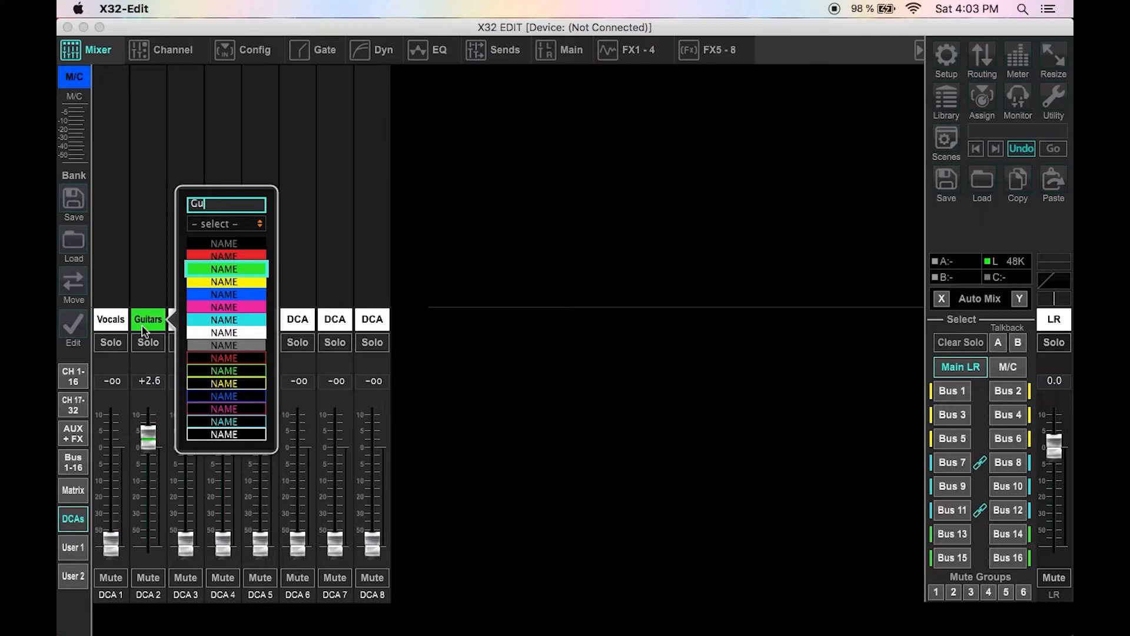
{"action": "type", "text": "Drums"}
{"action": "key", "text": "Return"}
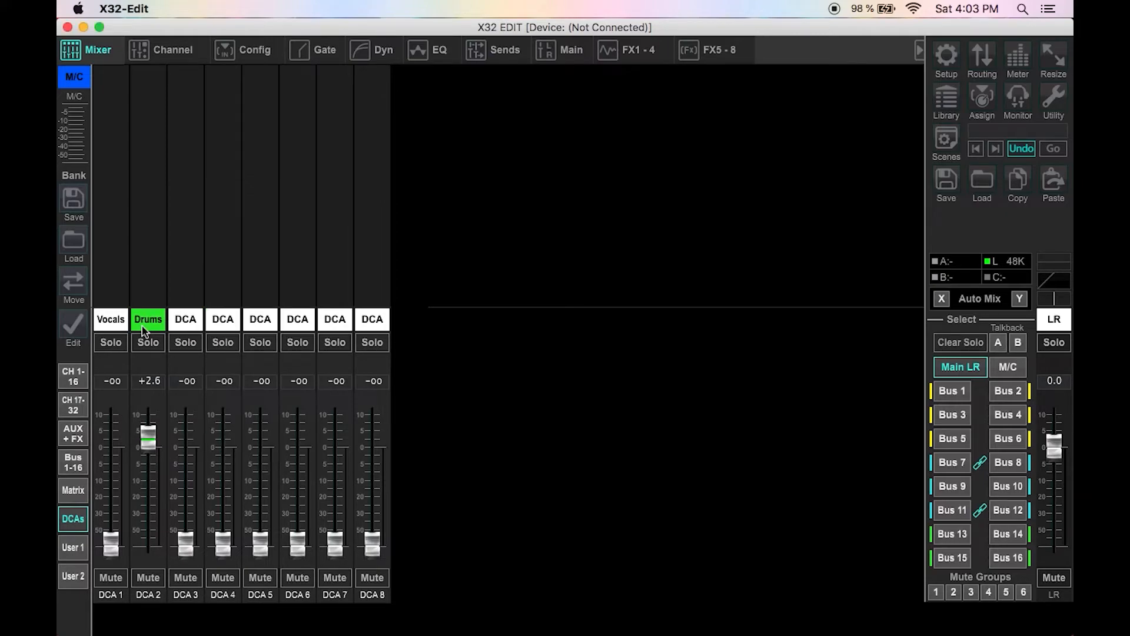
Step: Name DCA 3 "Guitars"
{"action": "left_click", "coordinate": [183, 317]}
{"action": "type", "text": "G"}
{"action": "key", "text": "BackSpace"}
{"action": "key", "text": "BackSpace"}
{"action": "key", "text": "BackSpace"}
{"action": "key", "text": "BackSpace"}
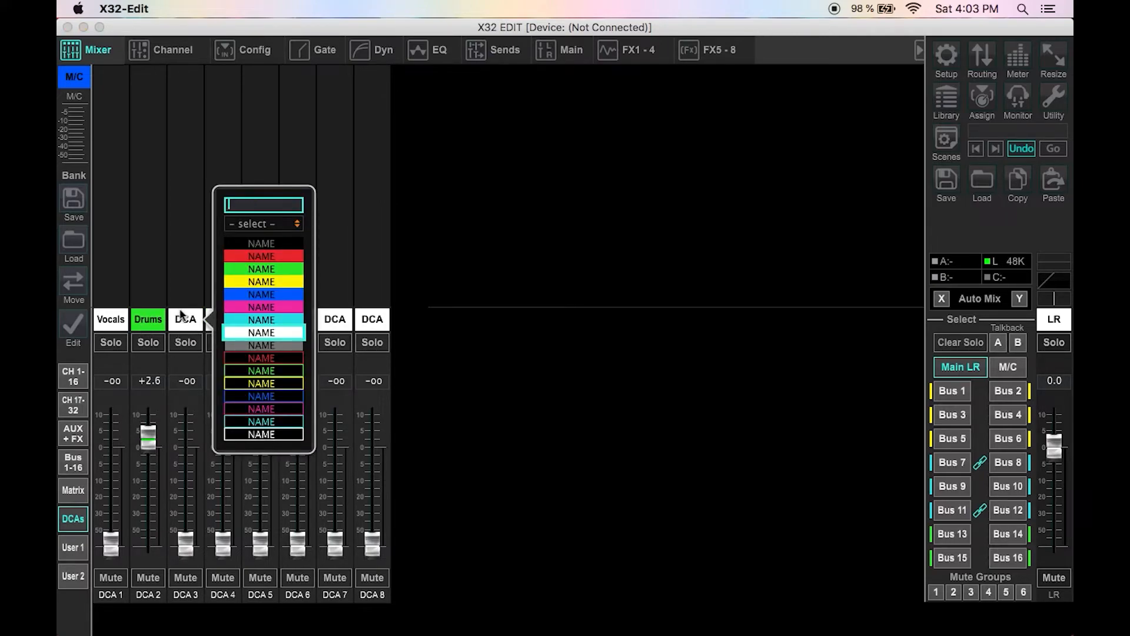
{"action": "type", "text": "Guitars"}
{"action": "key", "text": "Return"}
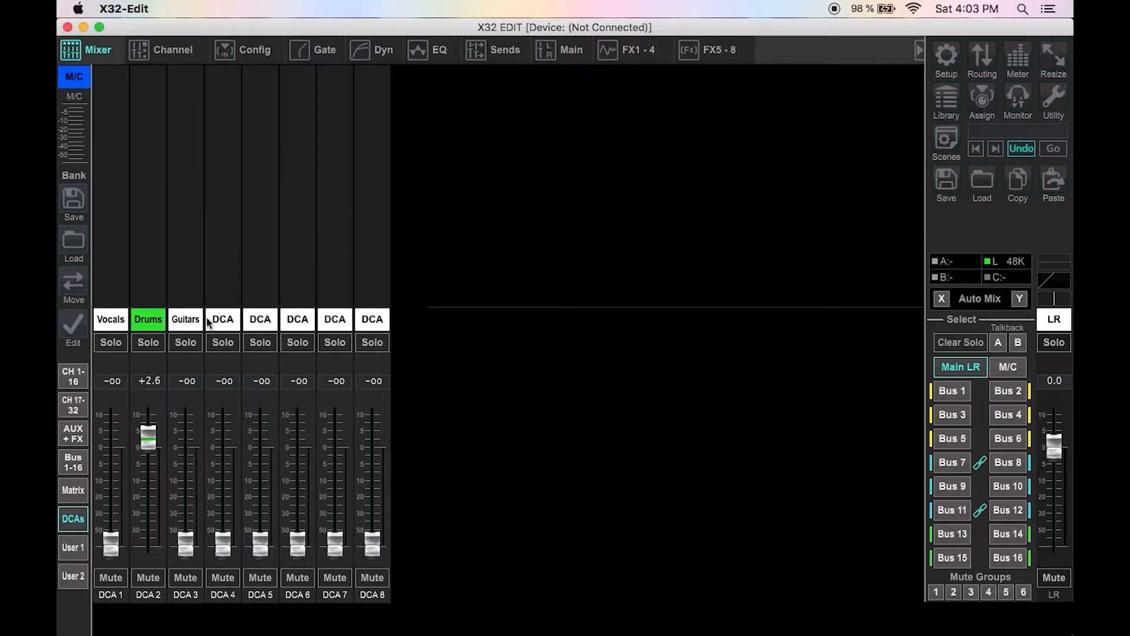
Step: Name DCA 4 "Bass"
{"action": "left_click", "coordinate": [239, 320]}
{"action": "key", "text": "BackSpace"}
{"action": "key", "text": "BackSpace"}
{"action": "key", "text": "BackSpace"}
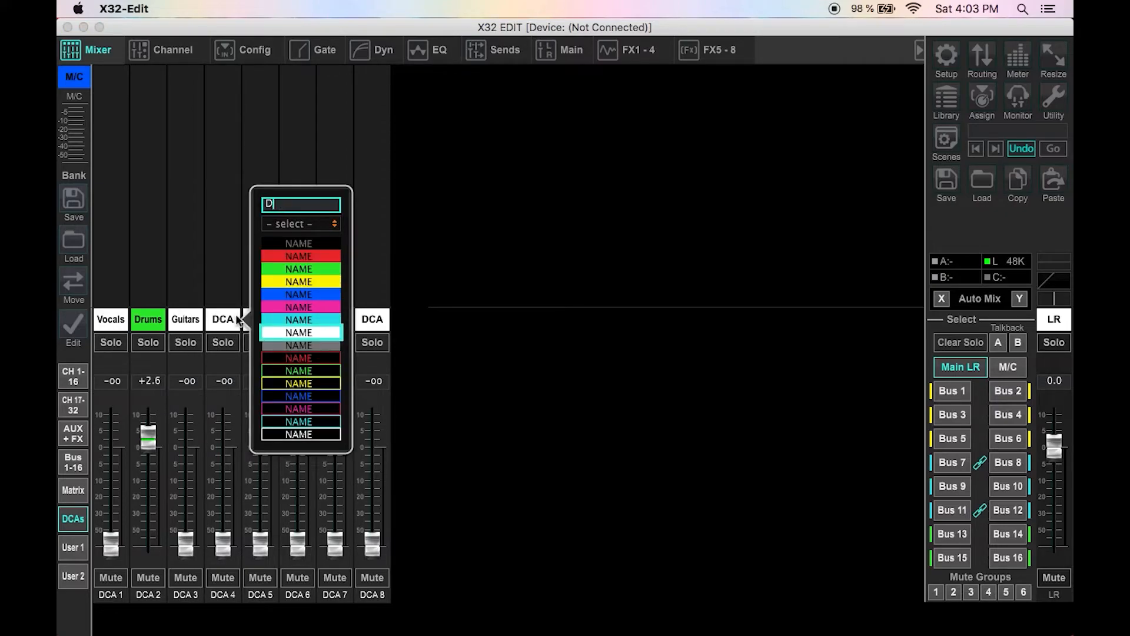
{"action": "type", "text": "Bass"}
{"action": "key", "text": "Return"}
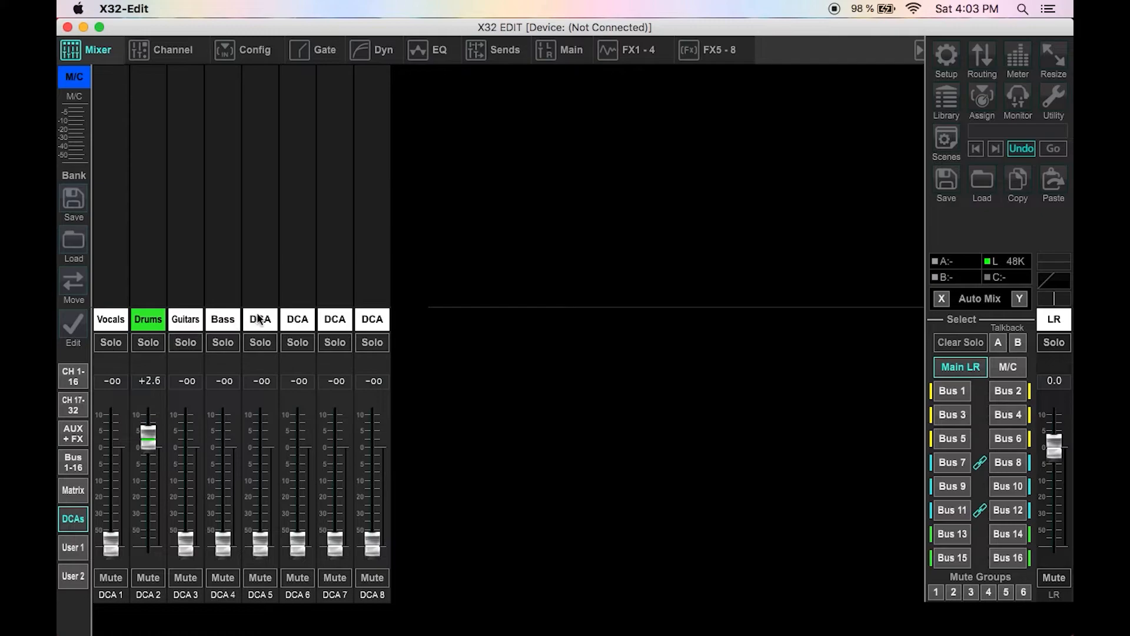
Step: Name DCA 5 "Keys"
{"action": "left_click", "coordinate": [260, 321]}
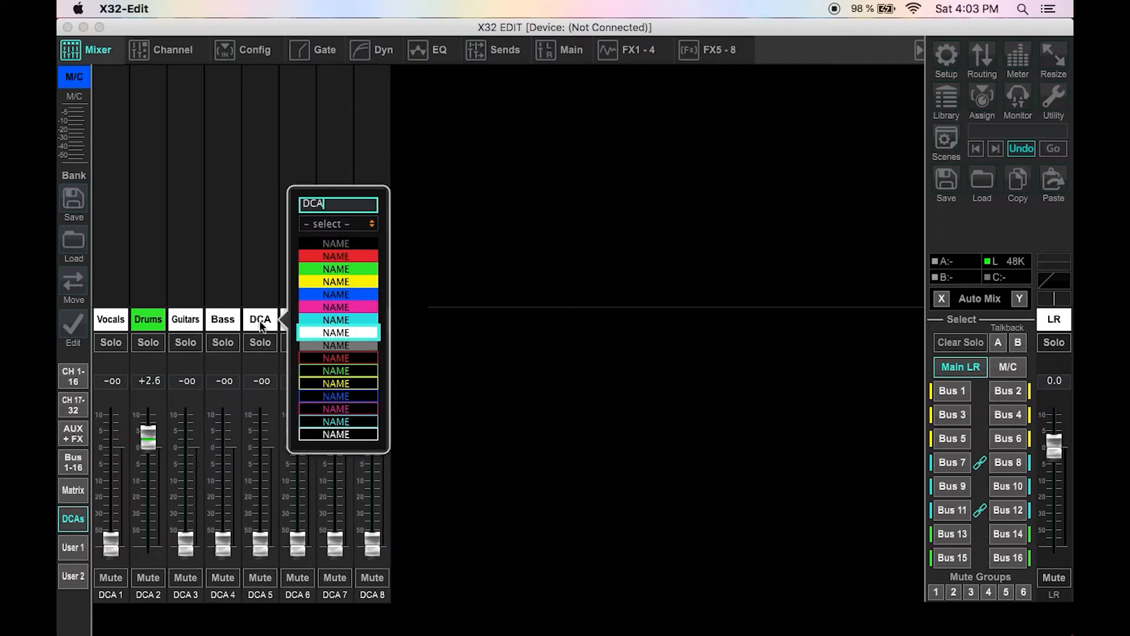
{"action": "key", "text": "BackSpace"}
{"action": "key", "text": "BackSpace"}
{"action": "key", "text": "BackSpace"}
{"action": "type", "text": "Keys"}
{"action": "key", "text": "Return"}
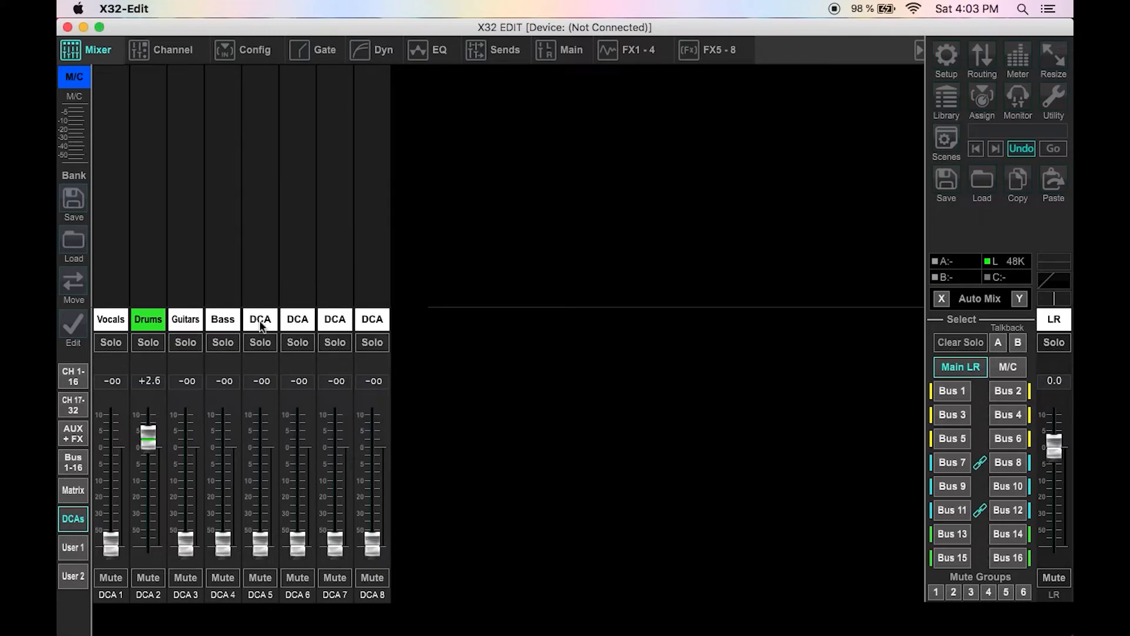
Step: Colour the first three DCA strips solid: Vocals yellow, Drums cyan and Guitars green
{"action": "left_click", "coordinate": [112, 317]}
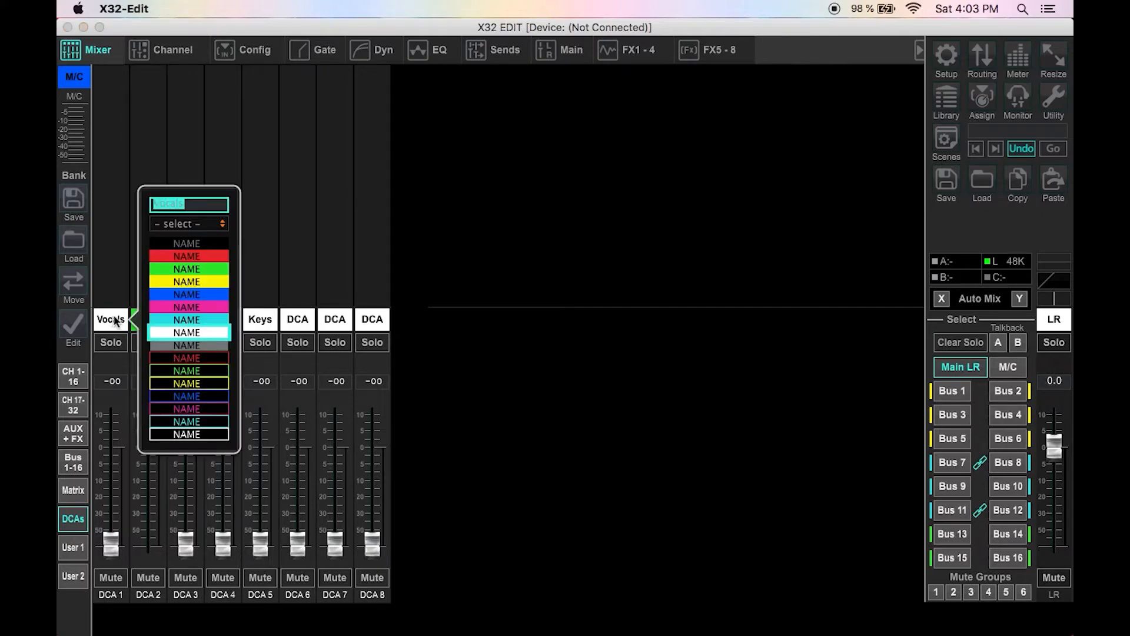
{"action": "left_click", "coordinate": [199, 283]}
{"action": "left_click", "coordinate": [147, 316]}
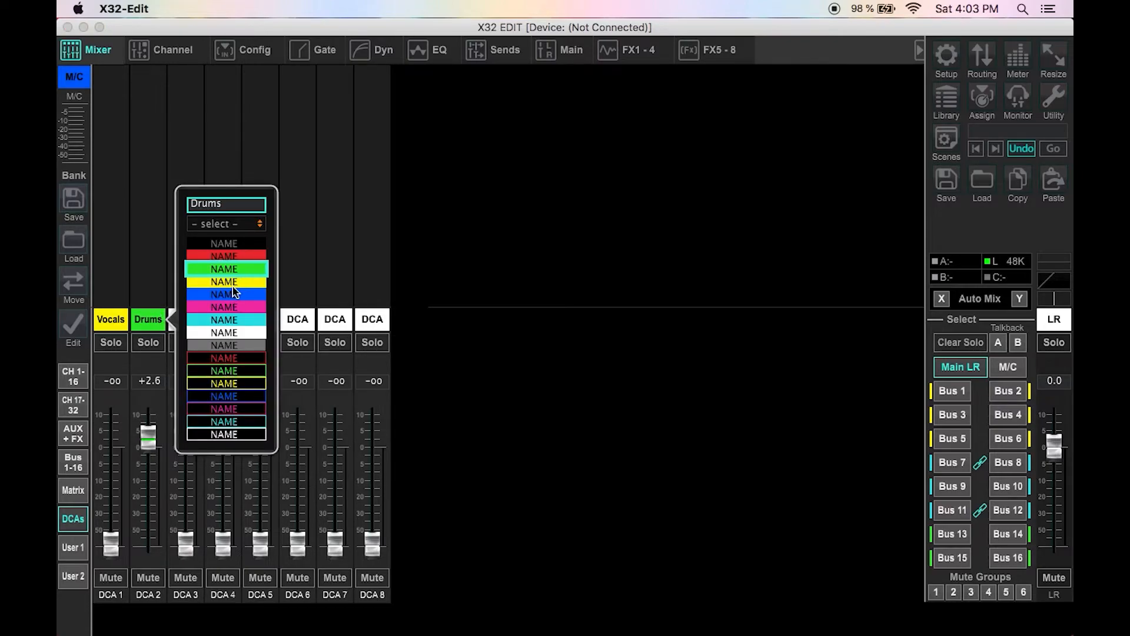
{"action": "left_click", "coordinate": [235, 320]}
{"action": "left_click", "coordinate": [188, 320]}
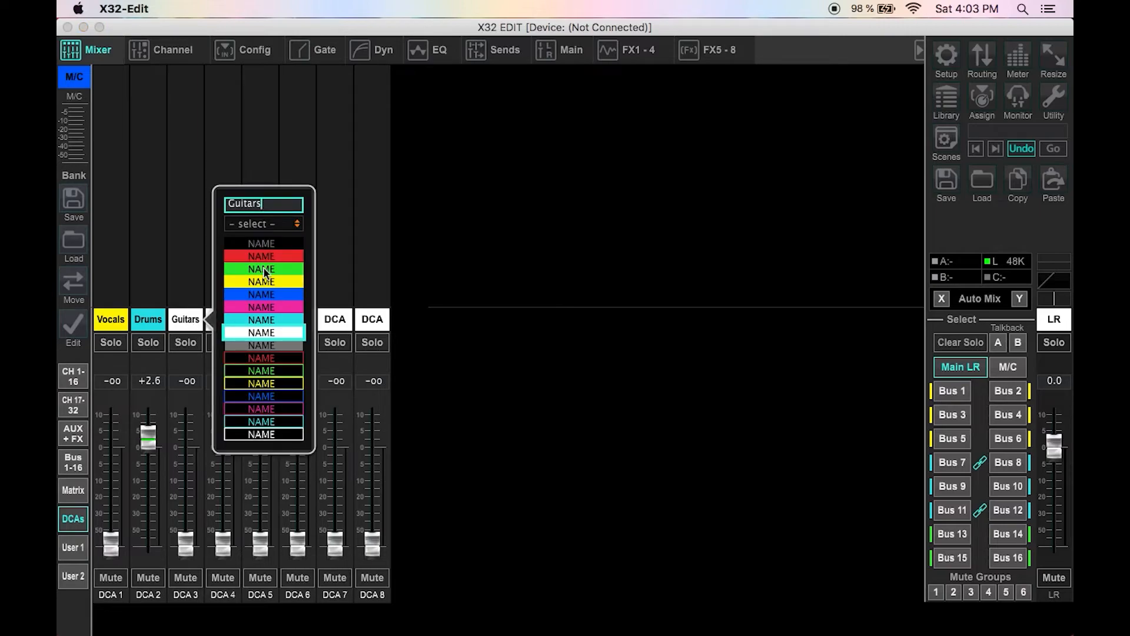
{"action": "left_click", "coordinate": [264, 269]}
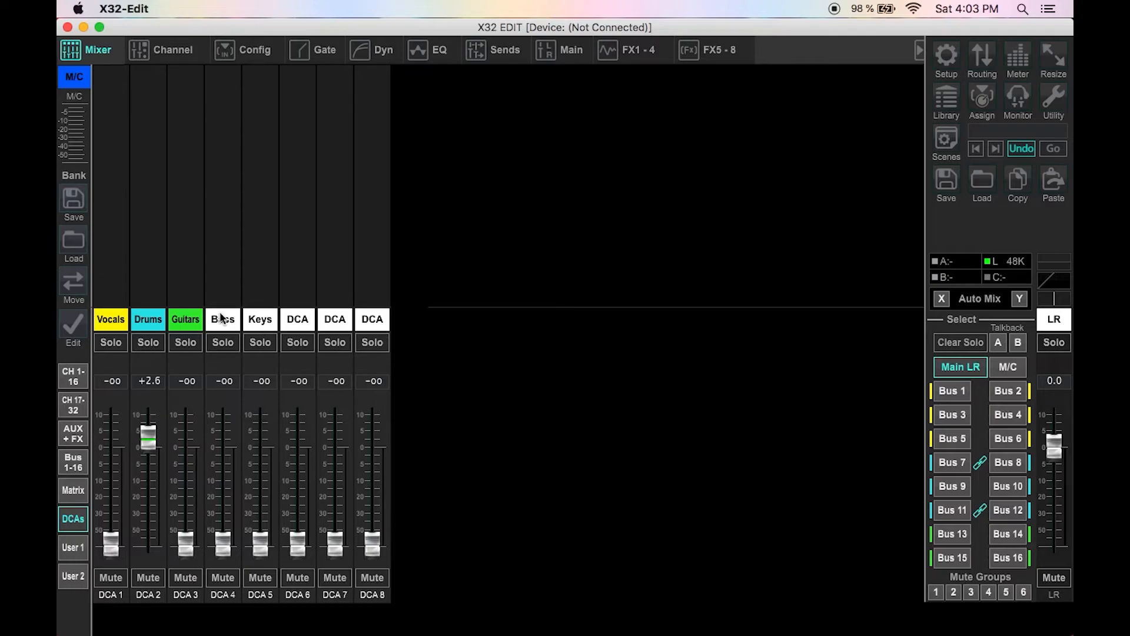
Step: Colour the Bass DCA strip solid red and the Keys DCA strip solid magenta
{"action": "left_click", "coordinate": [230, 318]}
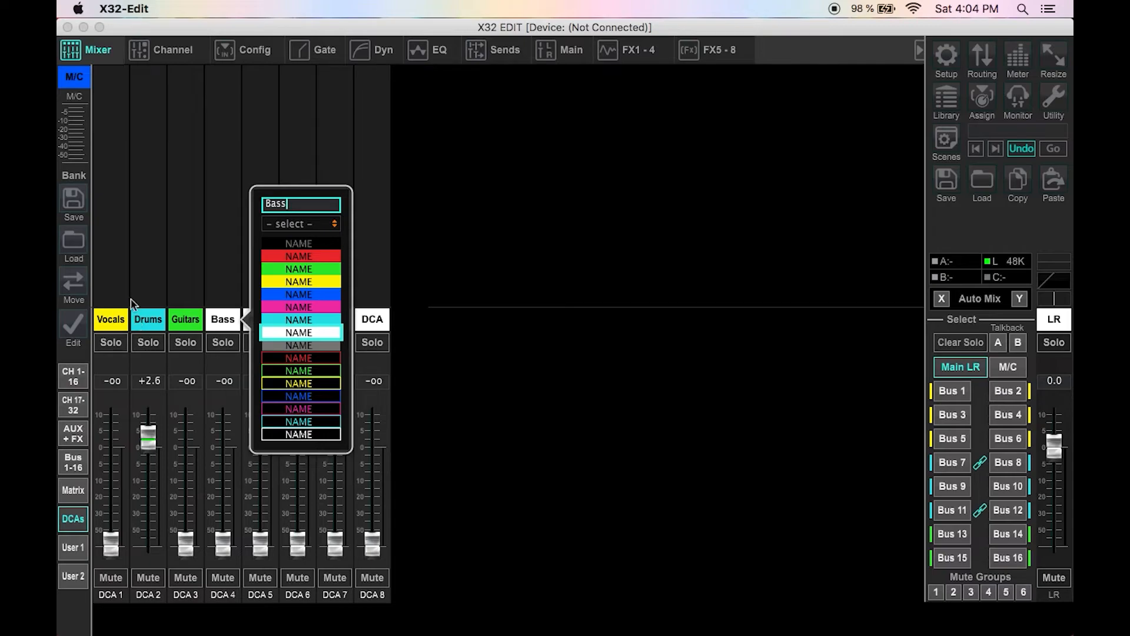
{"action": "left_click", "coordinate": [314, 259]}
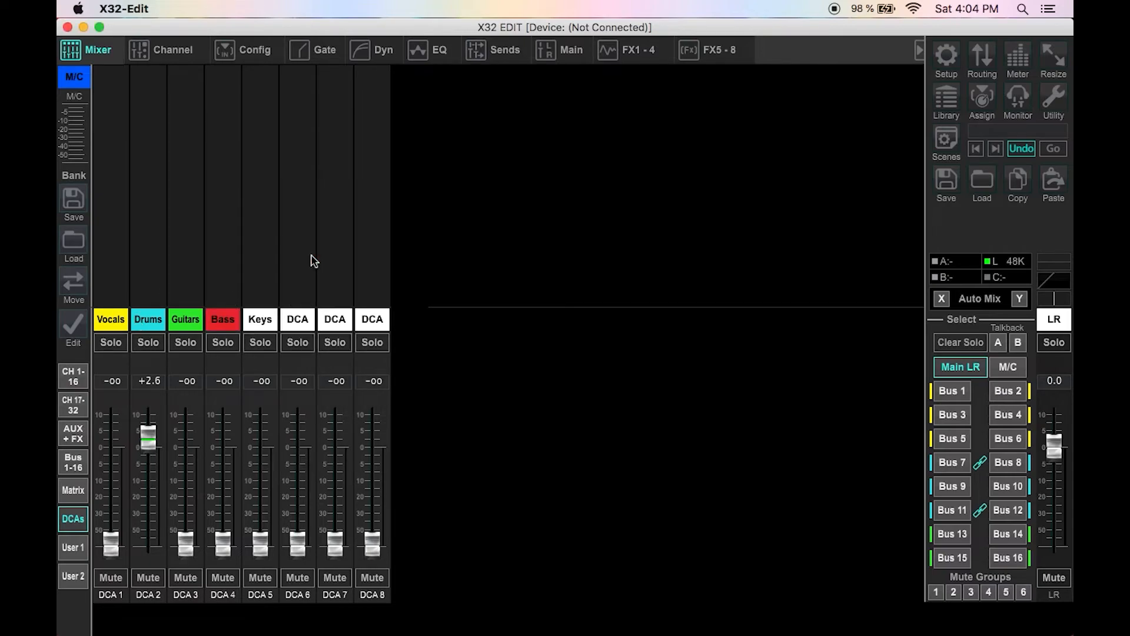
{"action": "left_click", "coordinate": [265, 319]}
{"action": "left_click", "coordinate": [349, 270]}
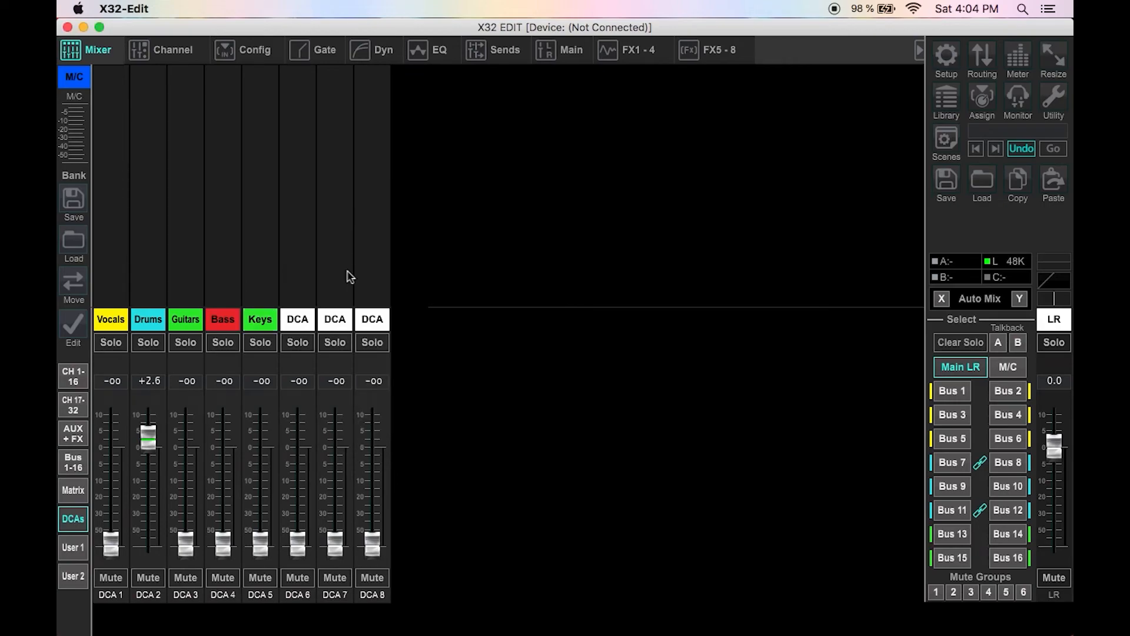
{"action": "left_click", "coordinate": [275, 310]}
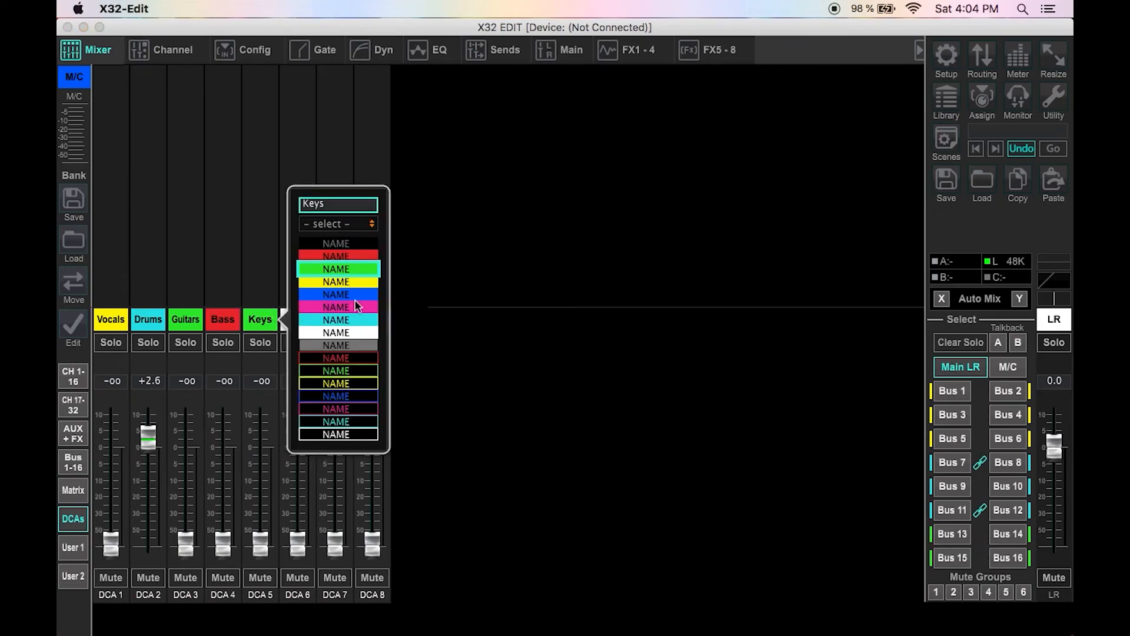
{"action": "left_click", "coordinate": [356, 310]}
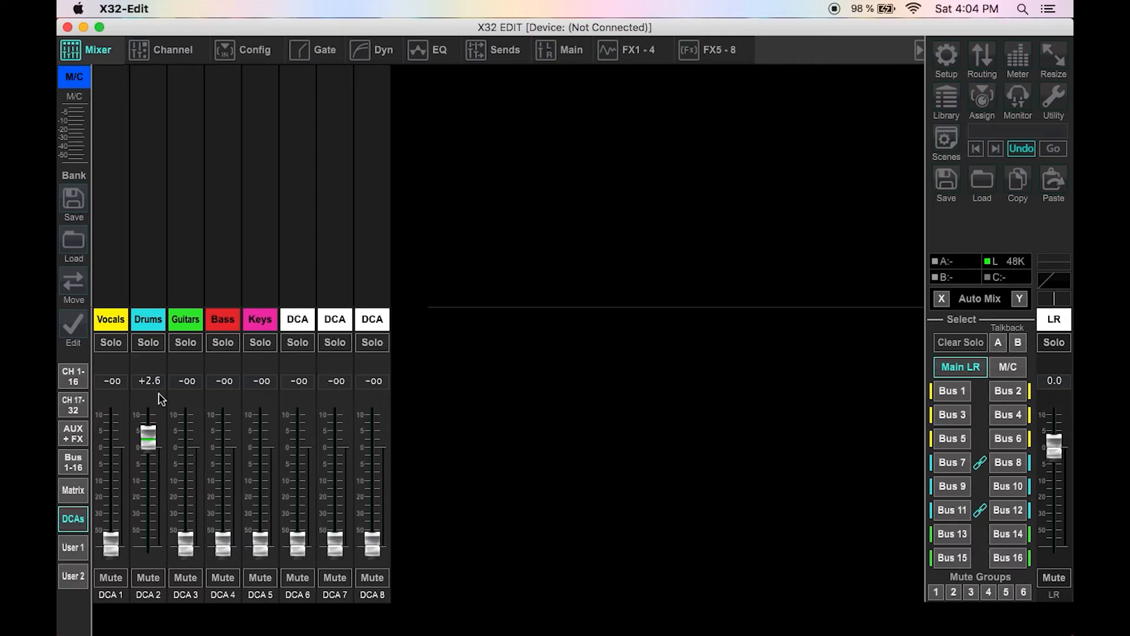
Step: Set the fader levels of the Vocals and Drums DCAs to 0 dB
{"action": "double_click", "coordinate": [107, 381]}
{"action": "type", "text": "0"}
{"action": "key", "text": "Return"}
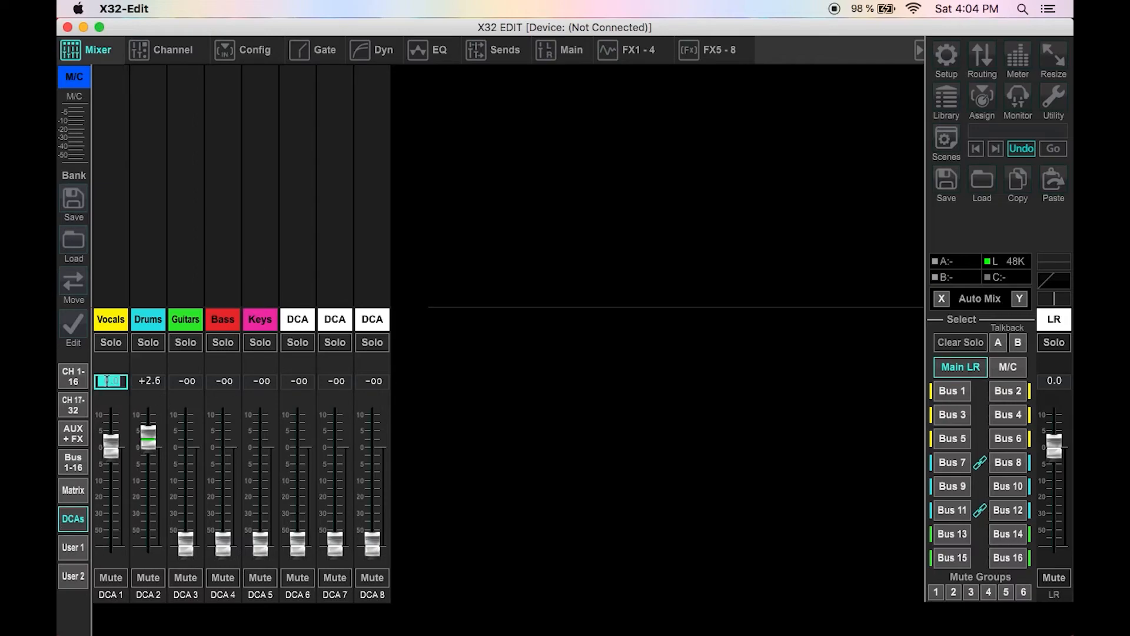
{"action": "double_click", "coordinate": [144, 381]}
{"action": "type", "text": "0"}
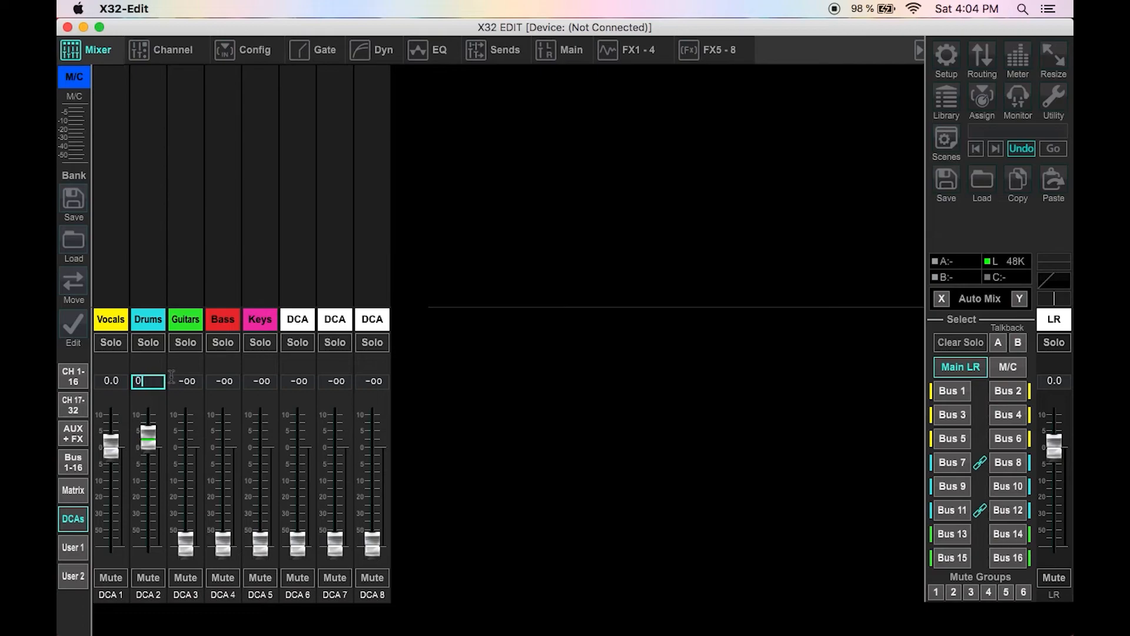
{"action": "key", "text": "Return"}
Step: Set the fader levels of the Guitars, Bass and Keys DCAs to 0 dB
{"action": "double_click", "coordinate": [186, 381]}
{"action": "type", "text": "0"}
{"action": "key", "text": "Return"}
{"action": "double_click", "coordinate": [224, 381]}
{"action": "type", "text": "0"}
{"action": "key", "text": "Return"}
{"action": "double_click", "coordinate": [247, 383]}
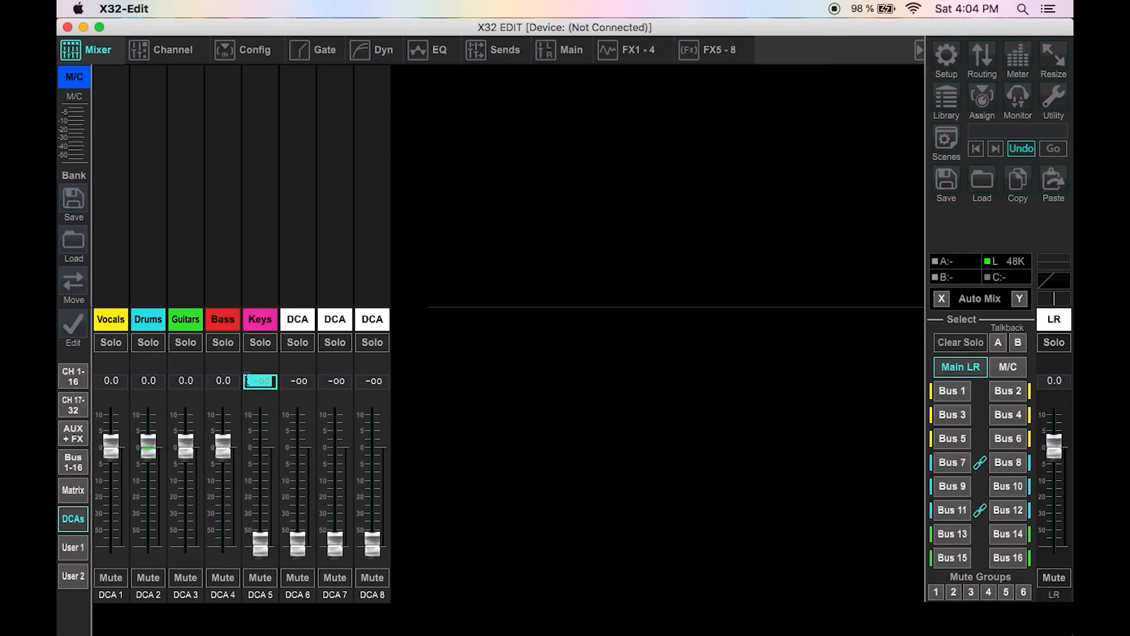
{"action": "type", "text": "0"}
{"action": "key", "text": "Return"}
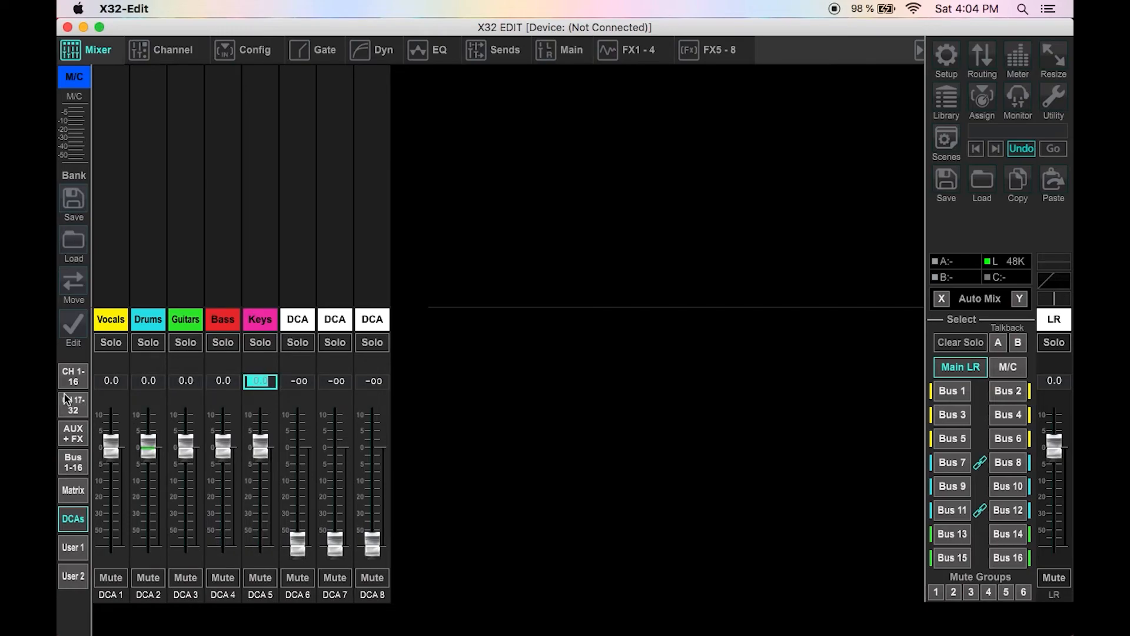
Step: Review the fader layers for channels 1-16, aux and FX, buses, matrices and DCAs, ending on channels 17-32
{"action": "left_click", "coordinate": [73, 378]}
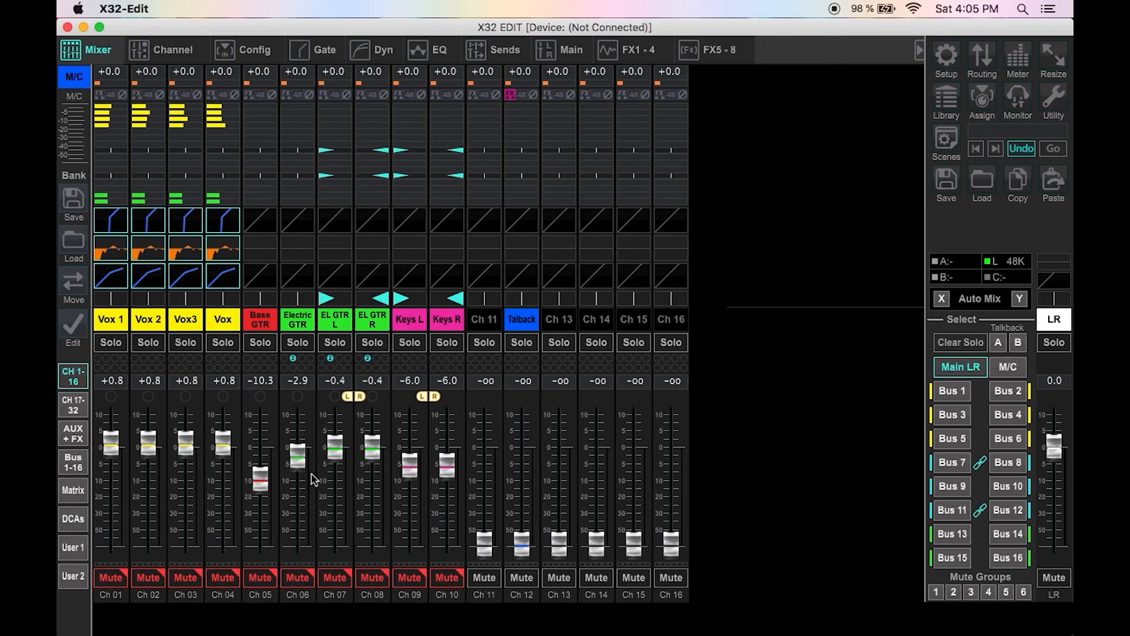
{"action": "left_click", "coordinate": [71, 430]}
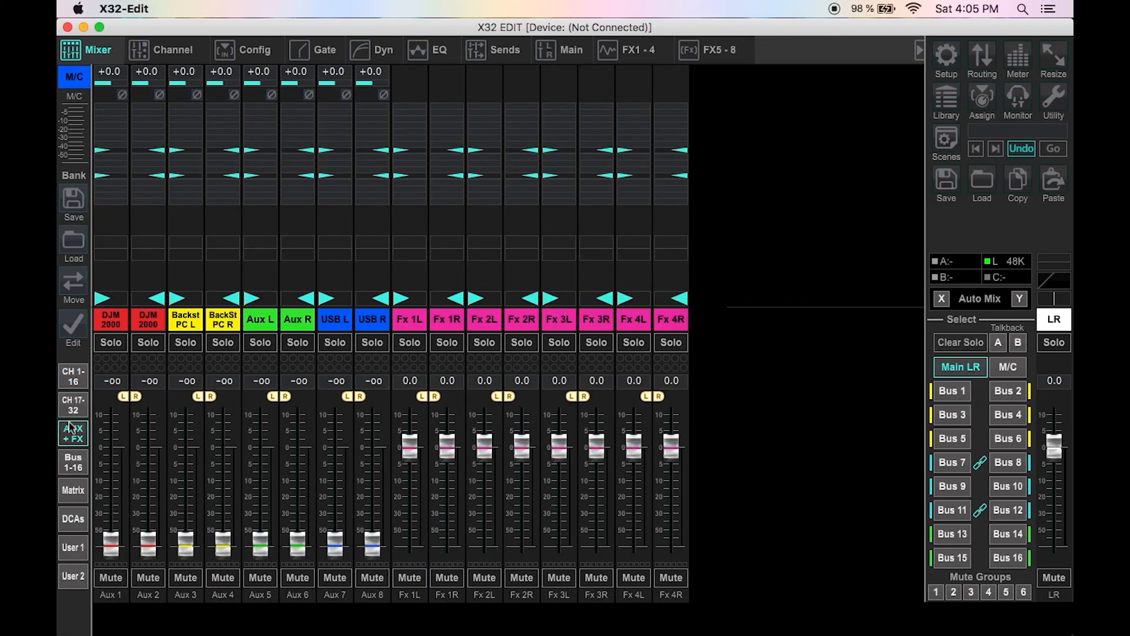
{"action": "left_click", "coordinate": [73, 462]}
{"action": "left_click", "coordinate": [74, 492]}
{"action": "left_click", "coordinate": [75, 510]}
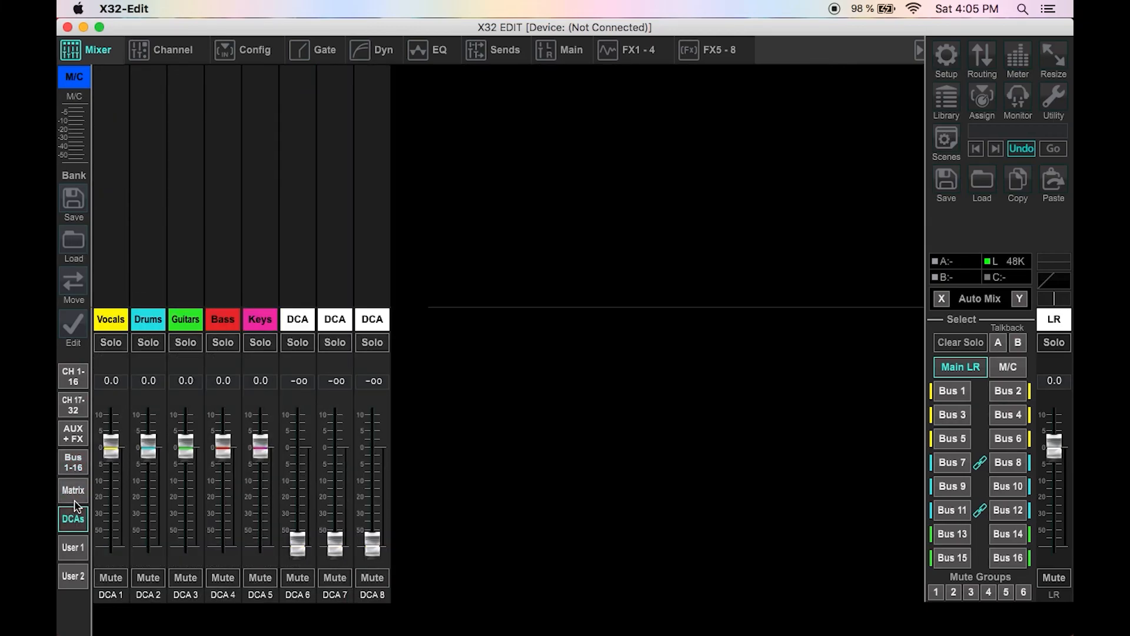
{"action": "left_click", "coordinate": [73, 405]}
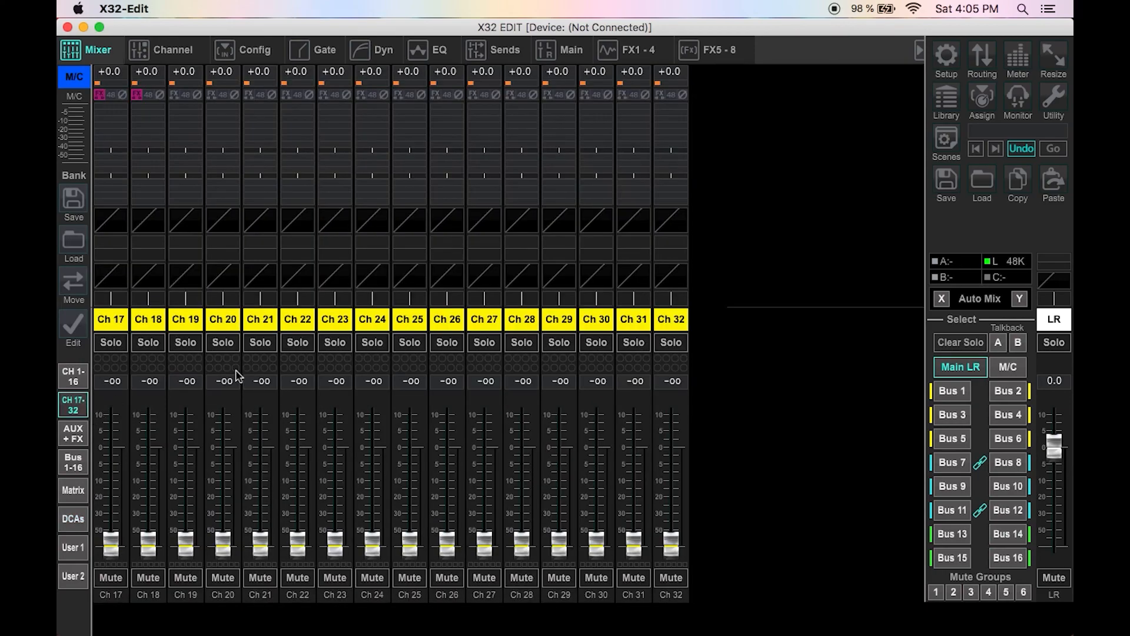